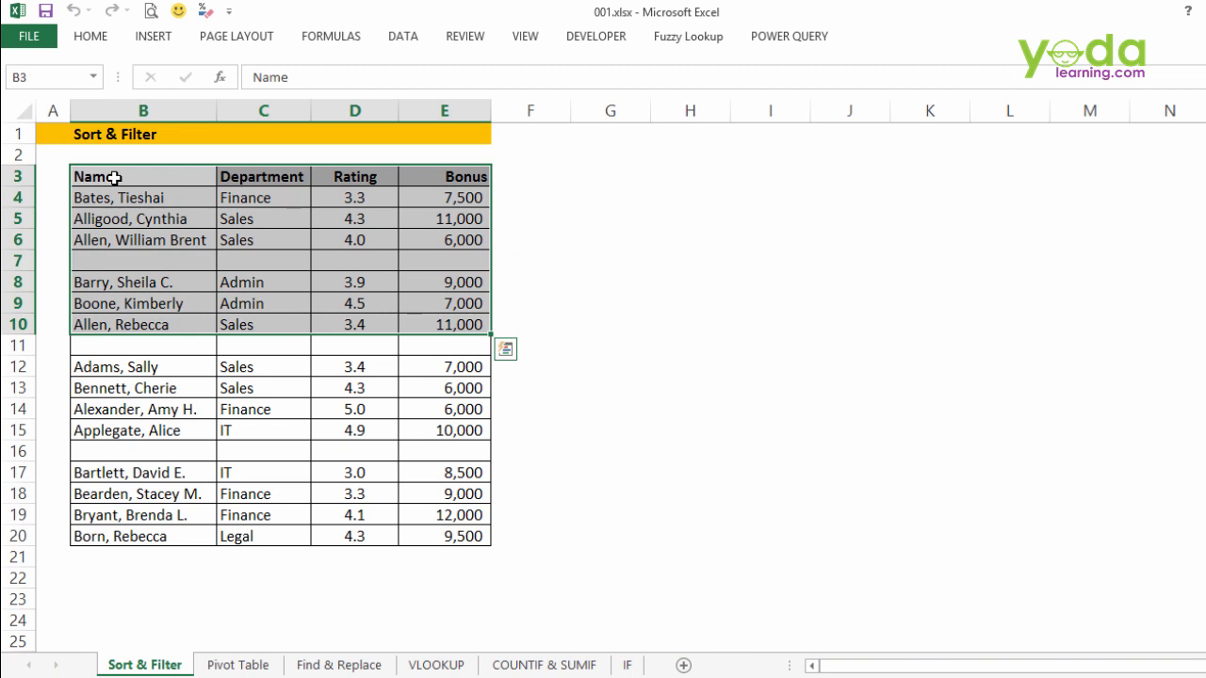
- Sort the whole table B3:E20, blank rows included, by Bonus values from largest to smallest
{"action": "left_click", "coordinate": [113, 177]}
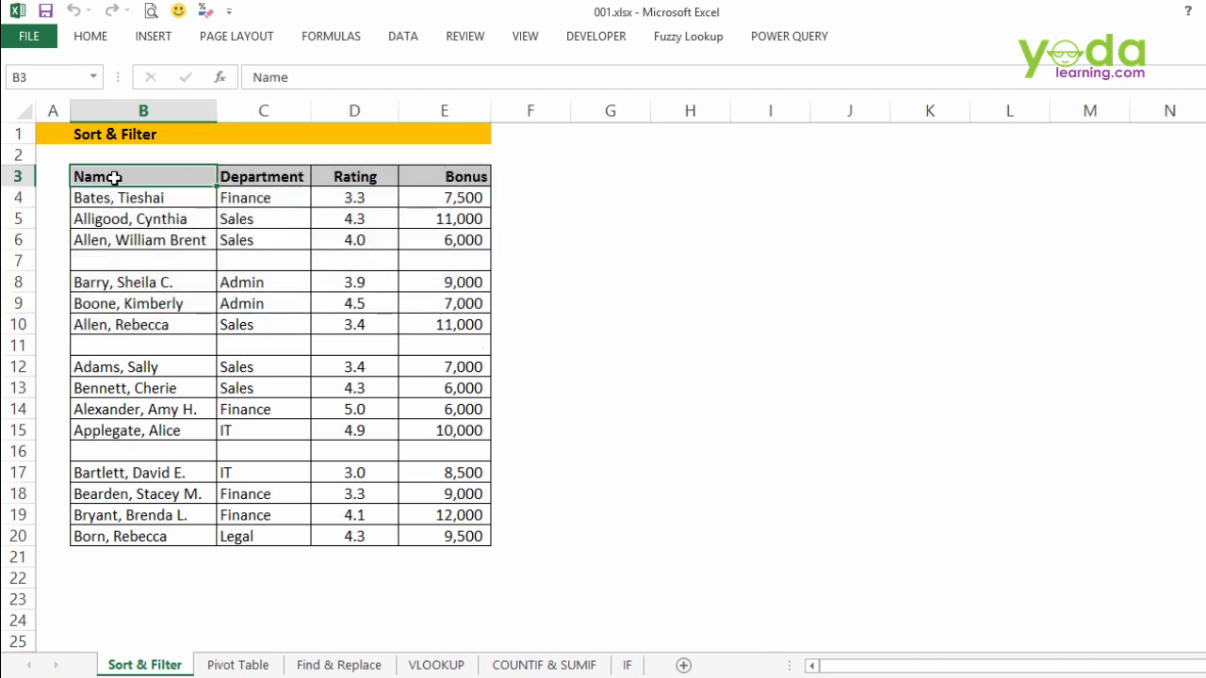
{"action": "key", "text": "ctrl+shift+End"}
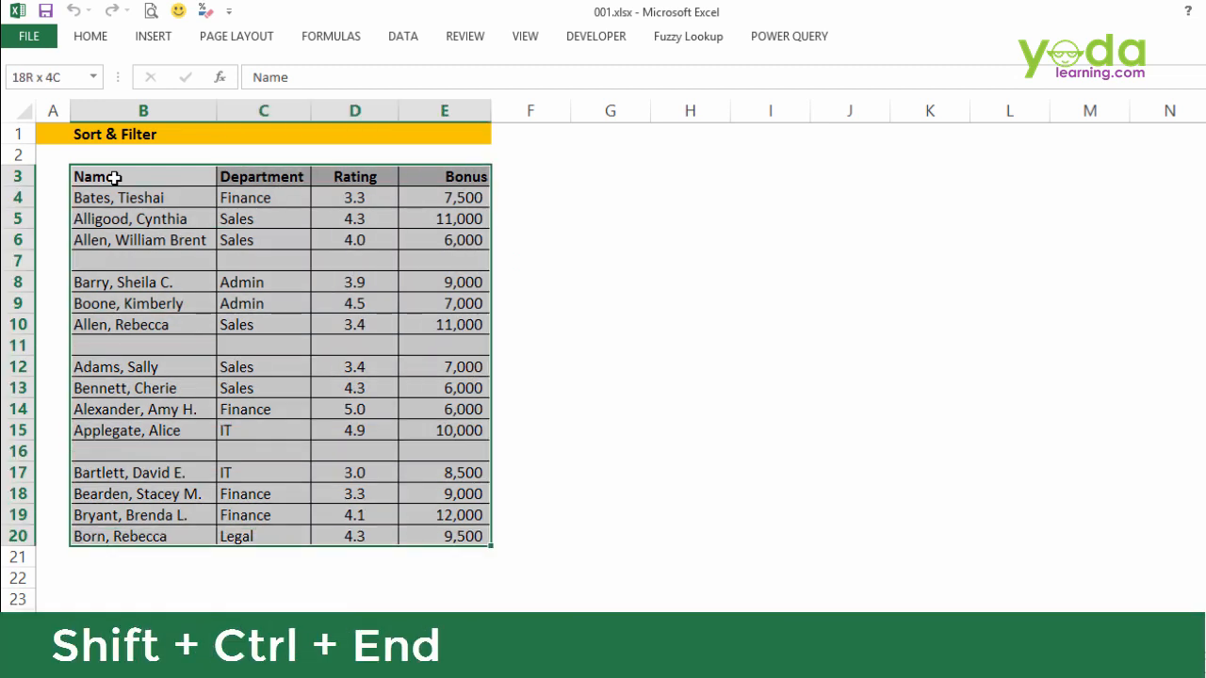
{"action": "key", "text": "shift+Right"}
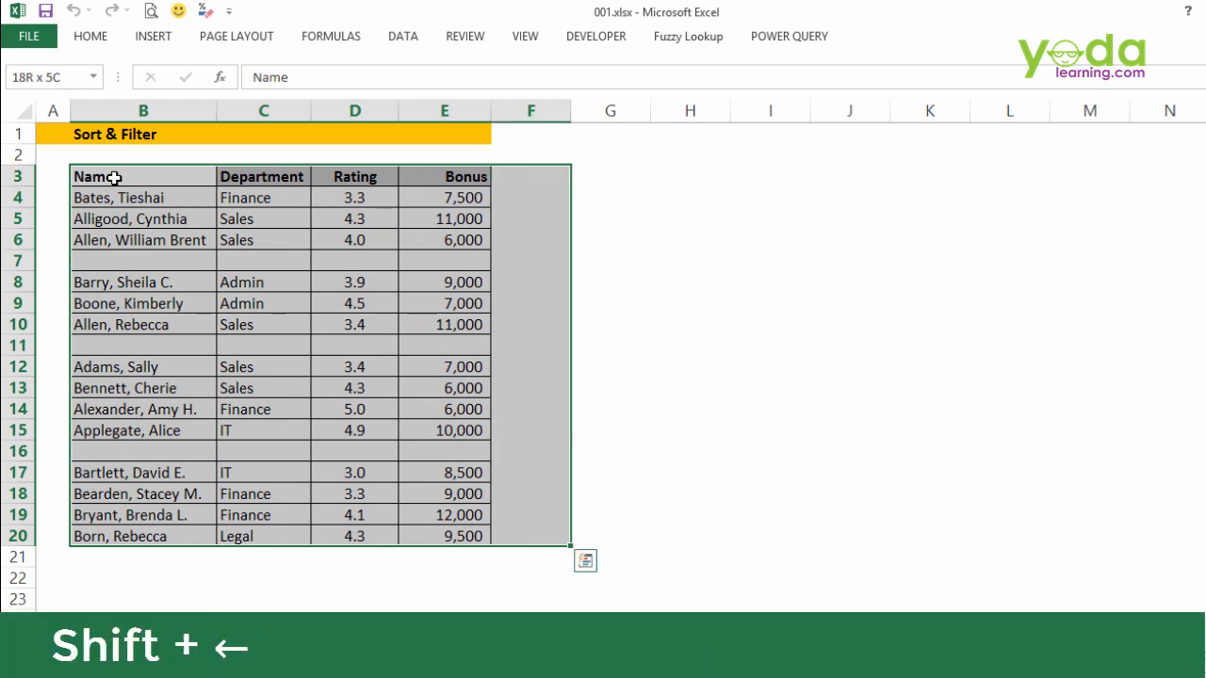
{"action": "key", "text": "shift+Left"}
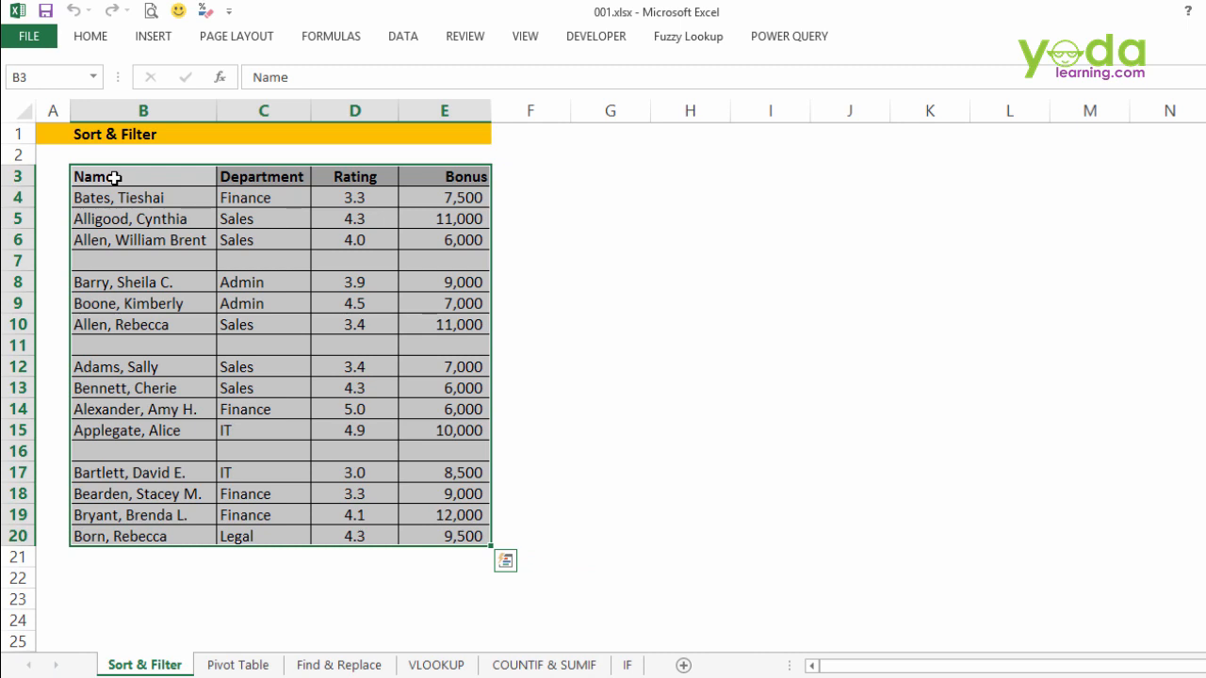
{"action": "left_click", "coordinate": [407, 37]}
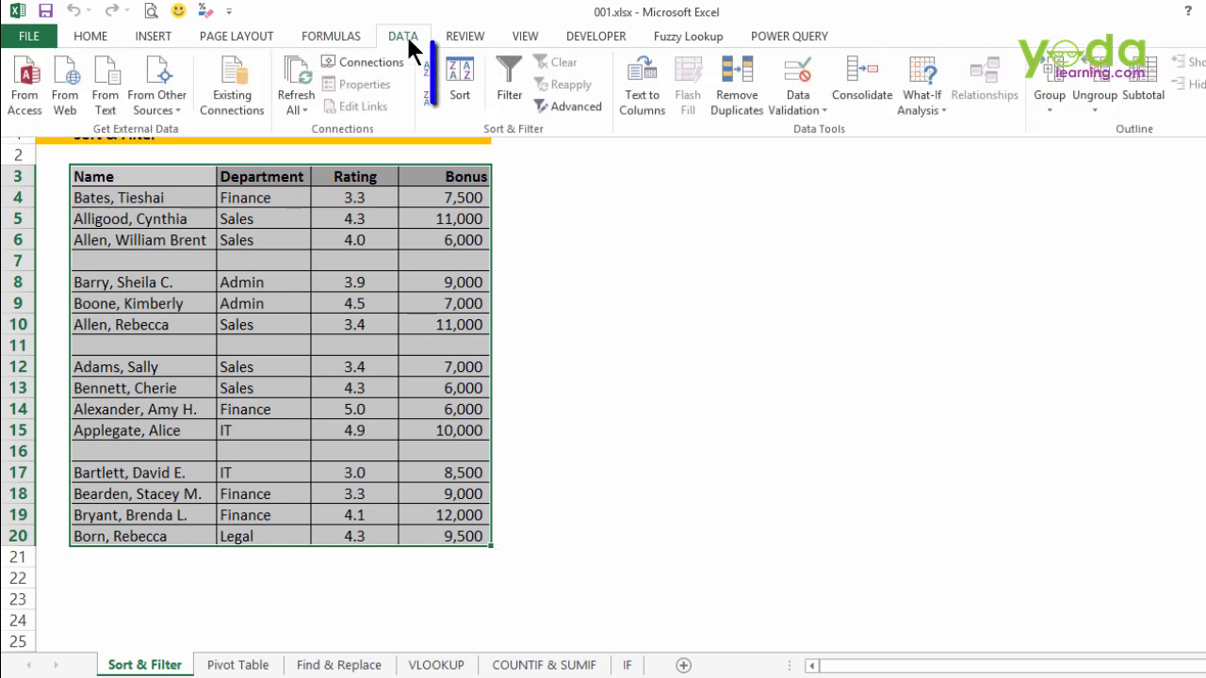
{"action": "left_click", "coordinate": [461, 81]}
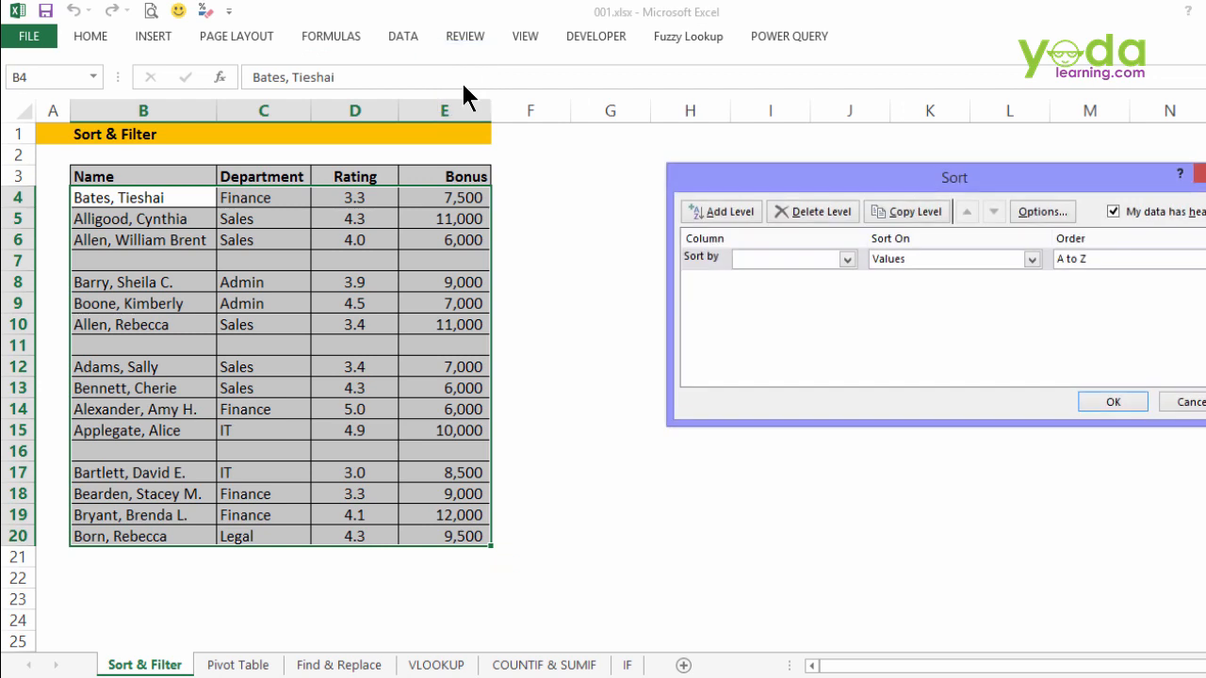
{"action": "left_click", "coordinate": [740, 256]}
{"action": "left_click", "coordinate": [755, 312]}
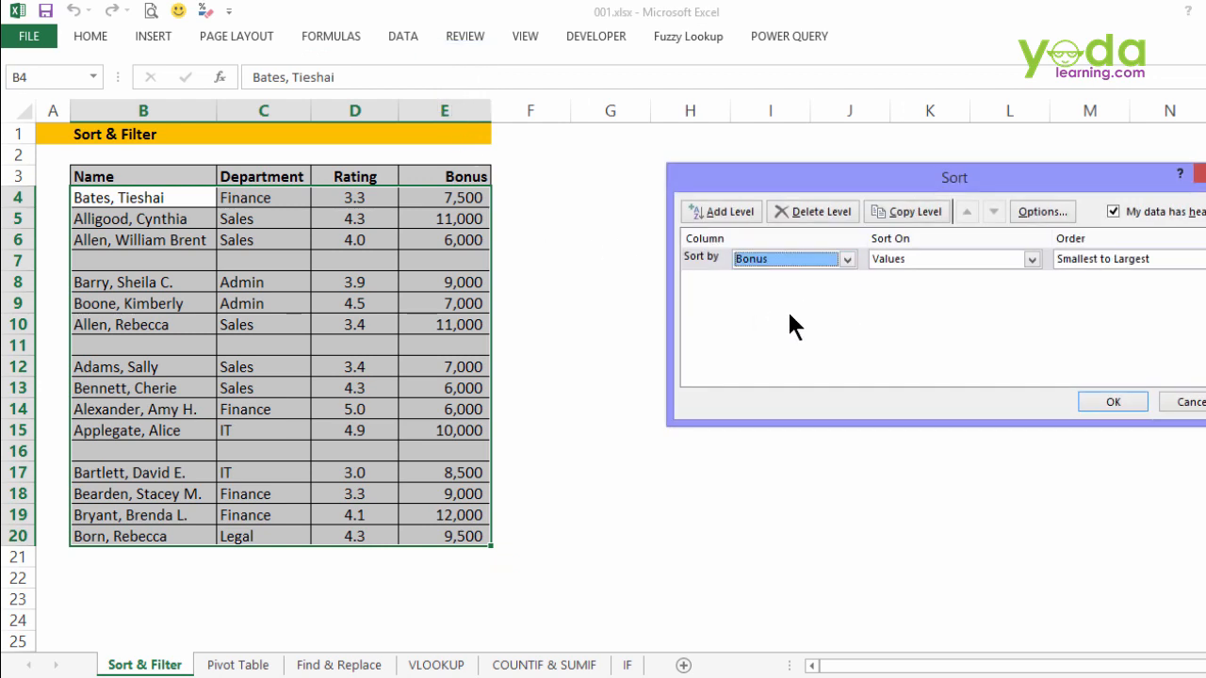
{"action": "left_click", "coordinate": [1082, 264]}
{"action": "left_click", "coordinate": [1082, 289]}
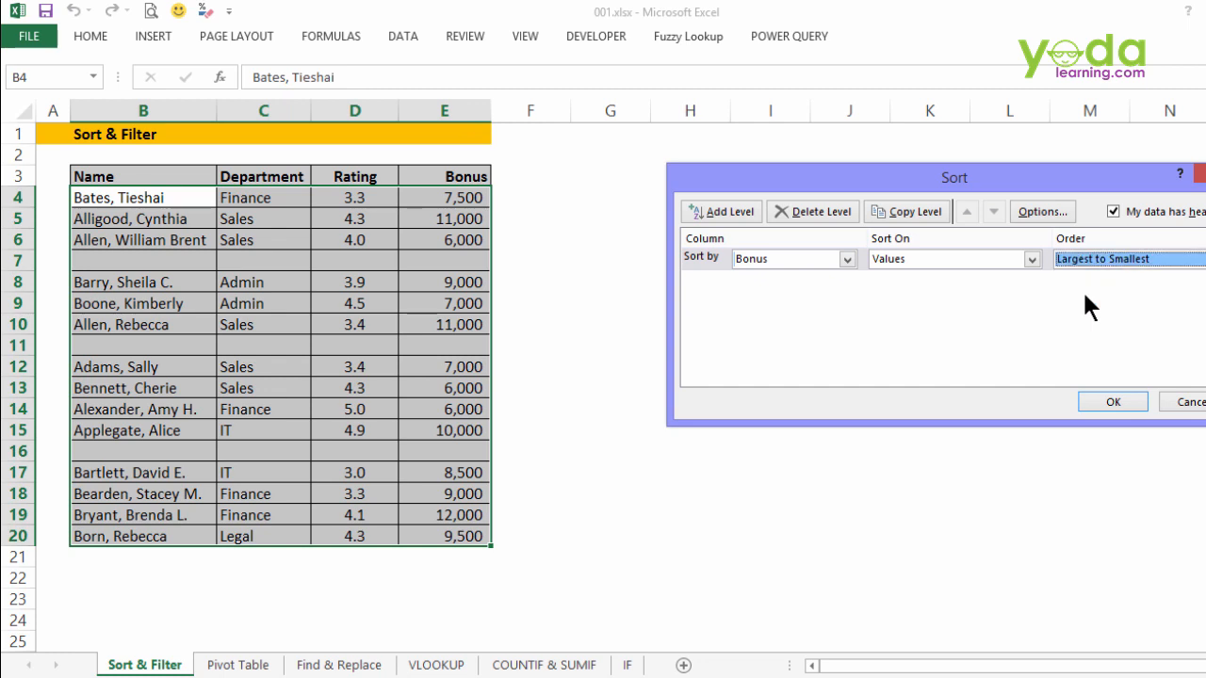
{"action": "left_click", "coordinate": [1102, 403]}
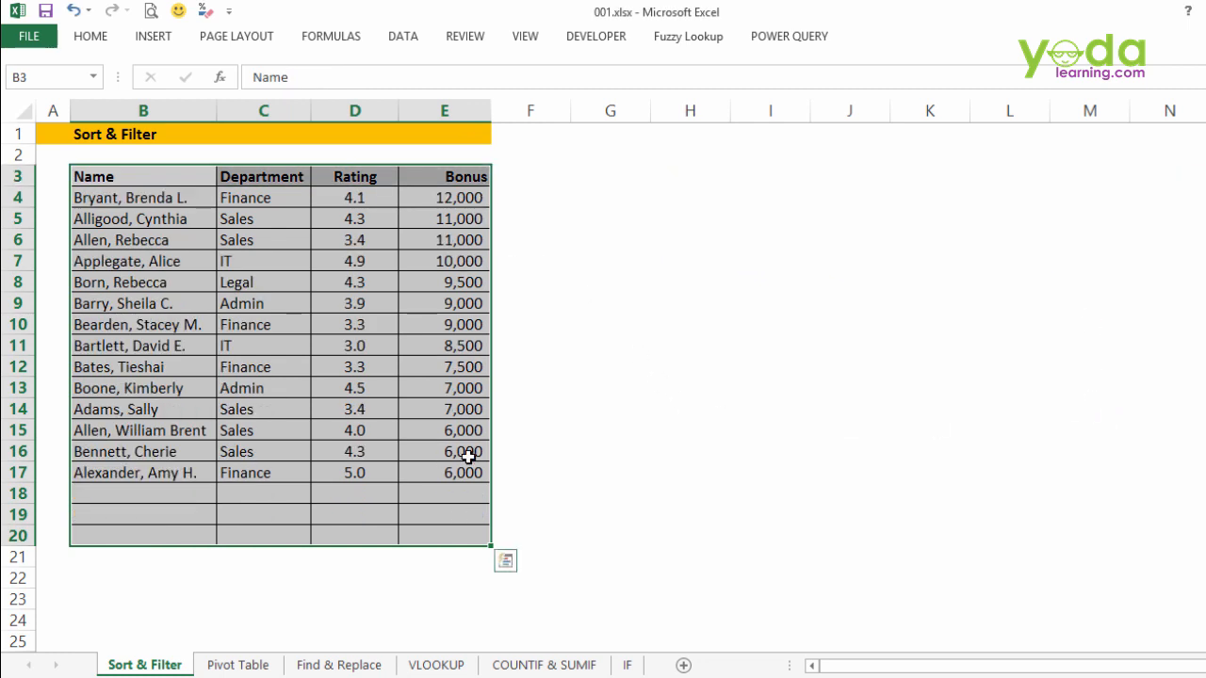
- Add Rating, smallest to largest, as a second sort level below Bonus and apply the sort
{"action": "left_click", "coordinate": [407, 36]}
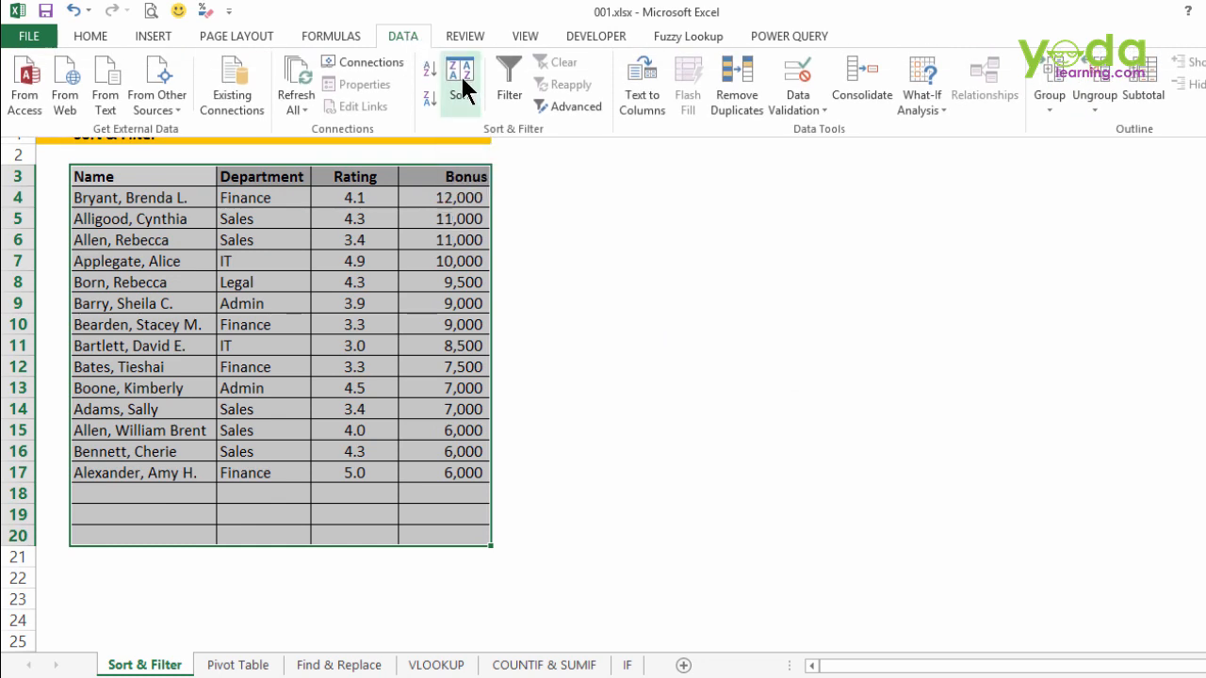
{"action": "left_click", "coordinate": [462, 80]}
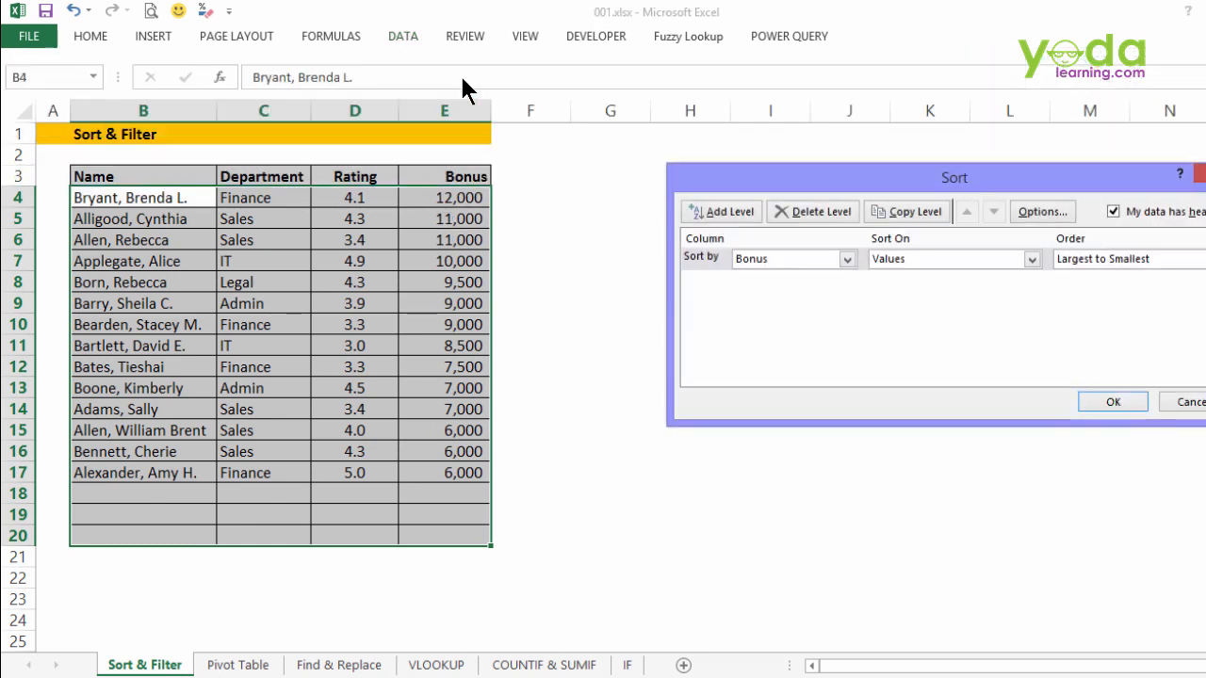
{"action": "left_click", "coordinate": [744, 214]}
{"action": "left_click", "coordinate": [766, 276]}
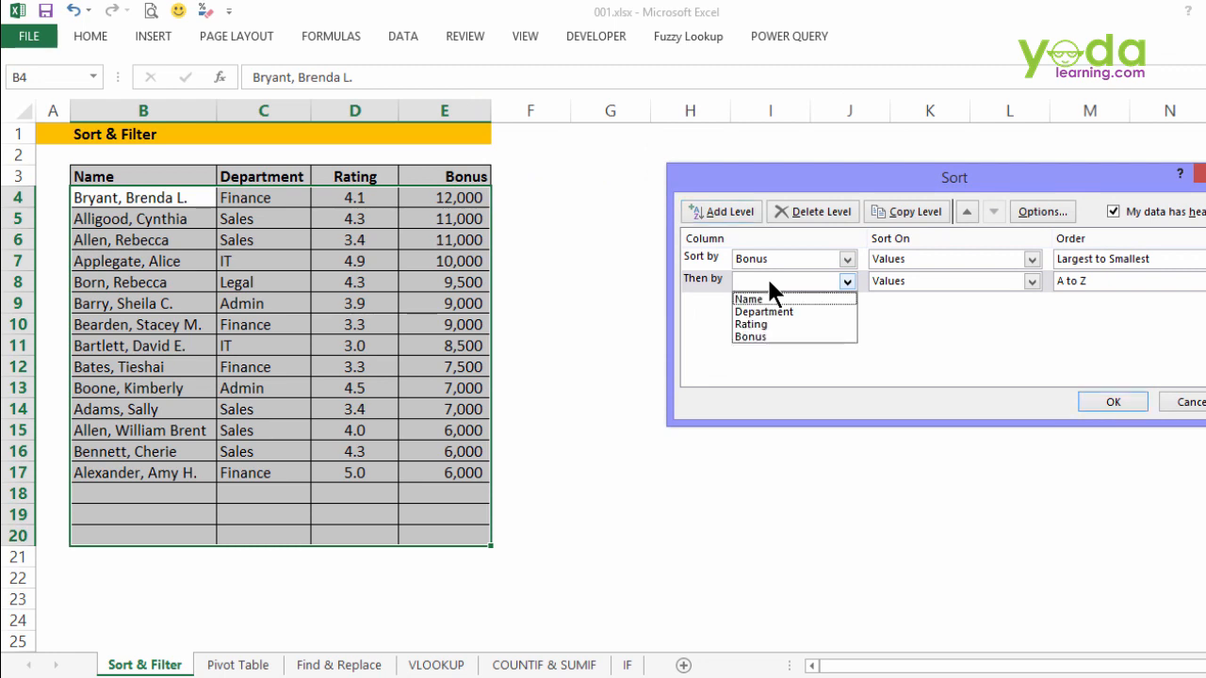
{"action": "left_click", "coordinate": [761, 322]}
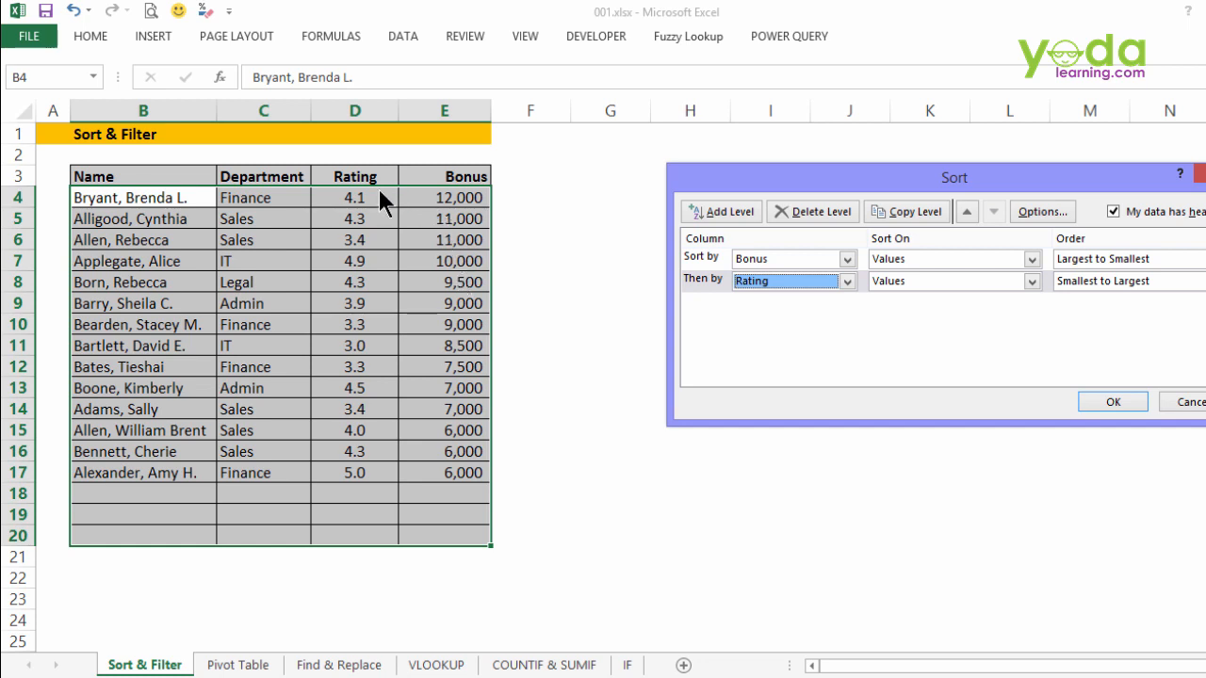
{"action": "left_click", "coordinate": [1112, 402]}
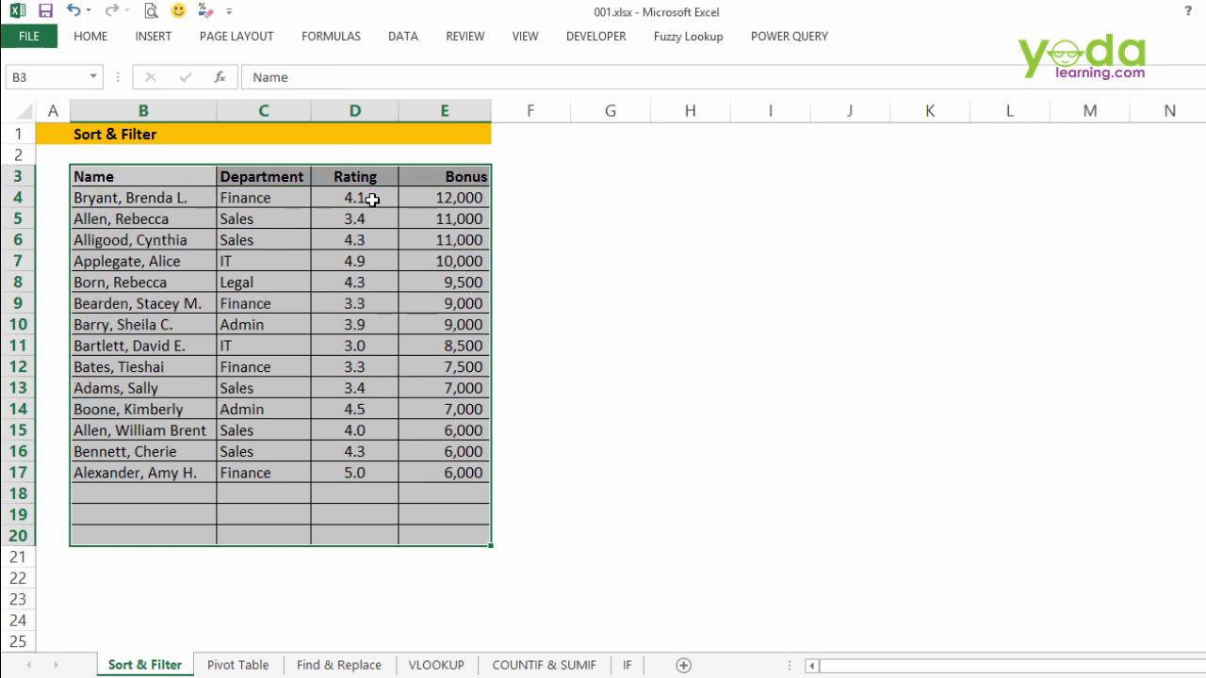
- Undo both sorts to restore the table's original row order with its blank rows
{"action": "key", "text": "ctrl+z"}
{"action": "left_click", "coordinate": [708, 309]}
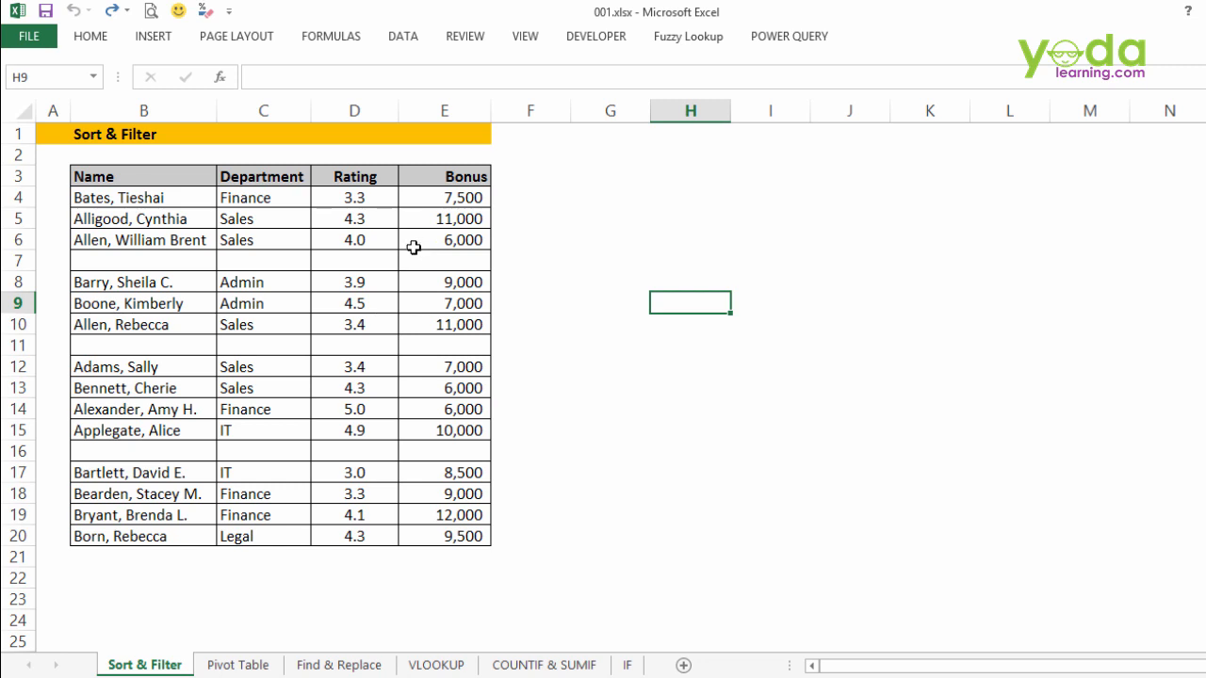
{"action": "left_click_drag", "start_coordinate": [135, 179], "coordinate": [422, 181]}
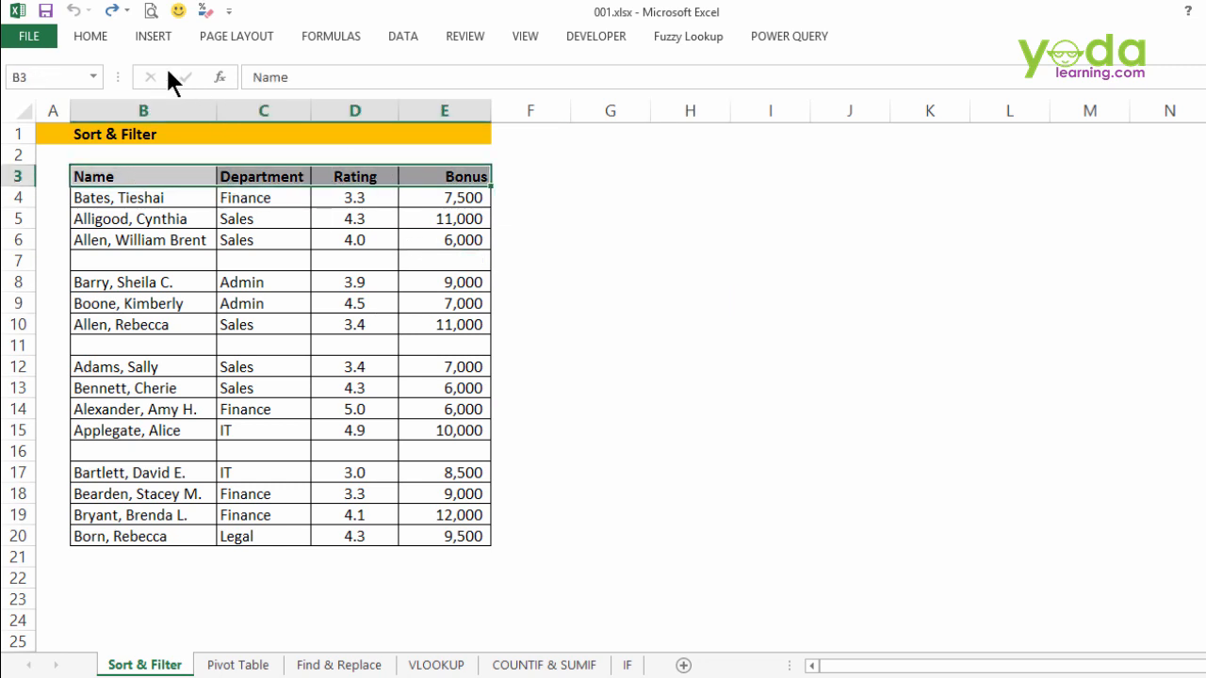
{"action": "left_click", "coordinate": [391, 34]}
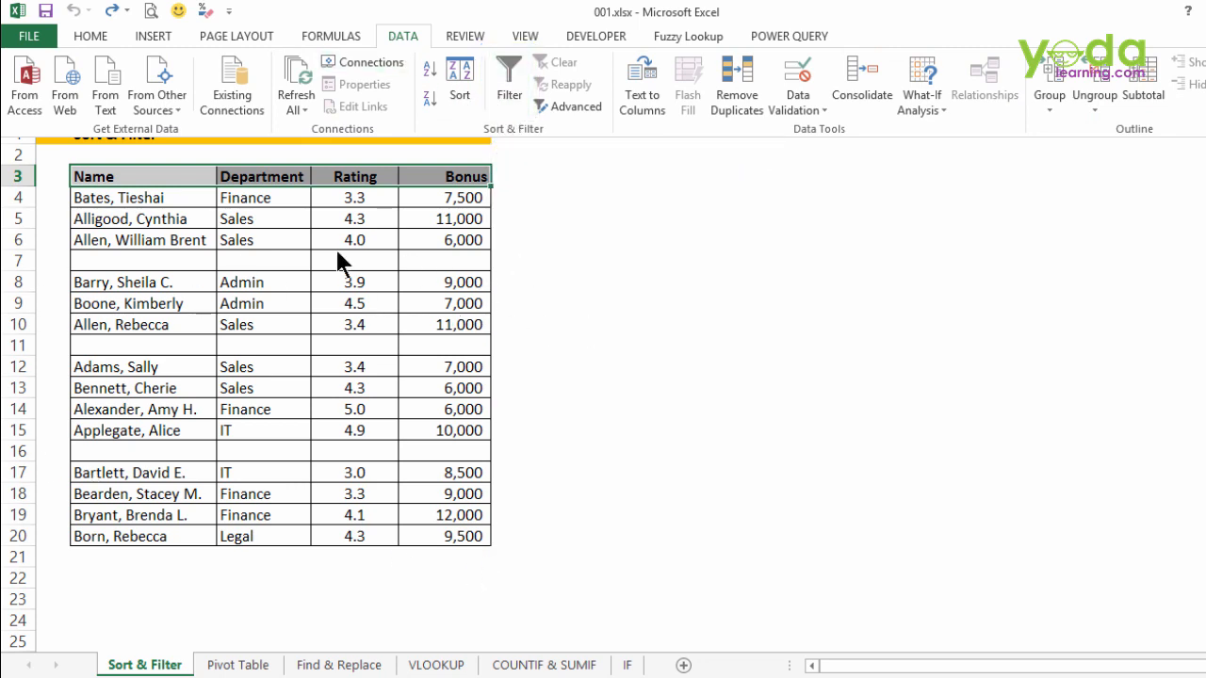
{"action": "left_click", "coordinate": [130, 171]}
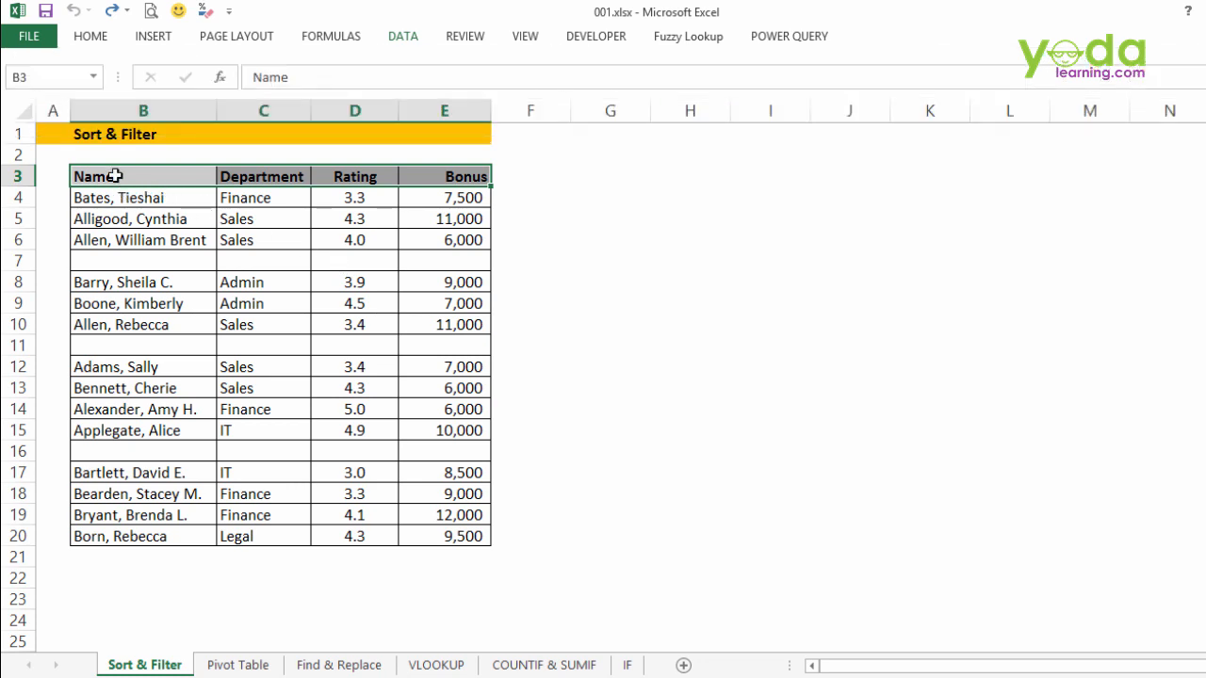
- Turn on filtering for the whole table B3:E20, including its blank rows
{"action": "left_click", "coordinate": [114, 175]}
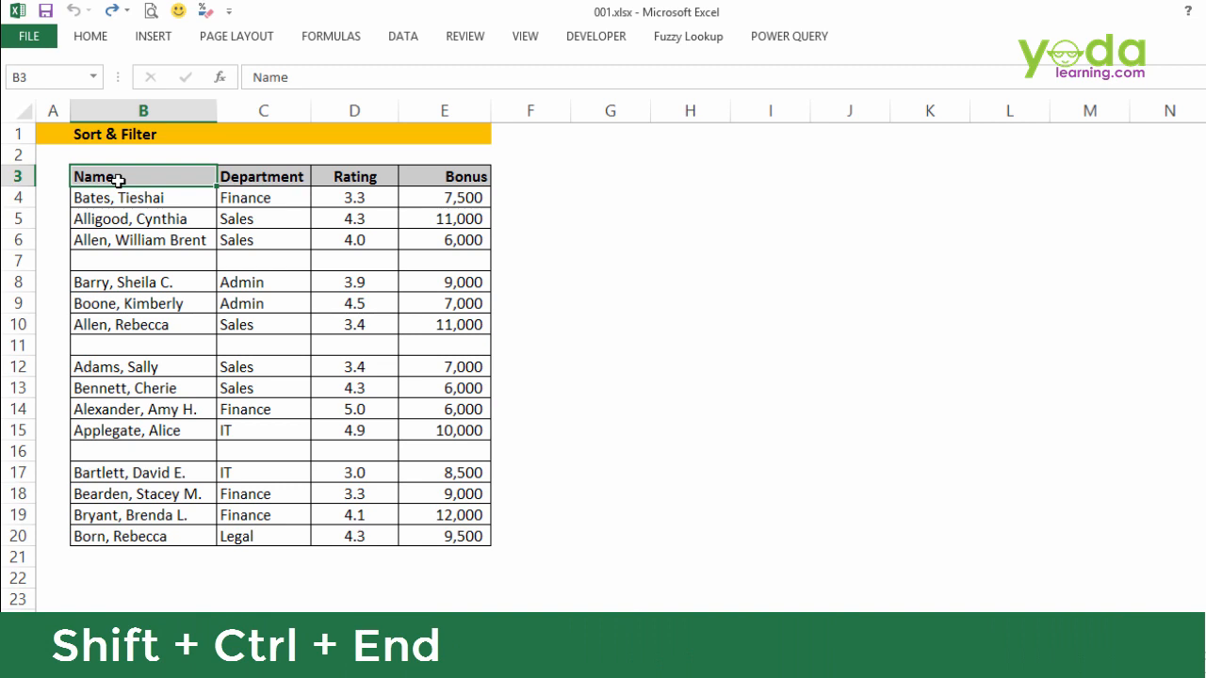
{"action": "key", "text": "ctrl+shift+End"}
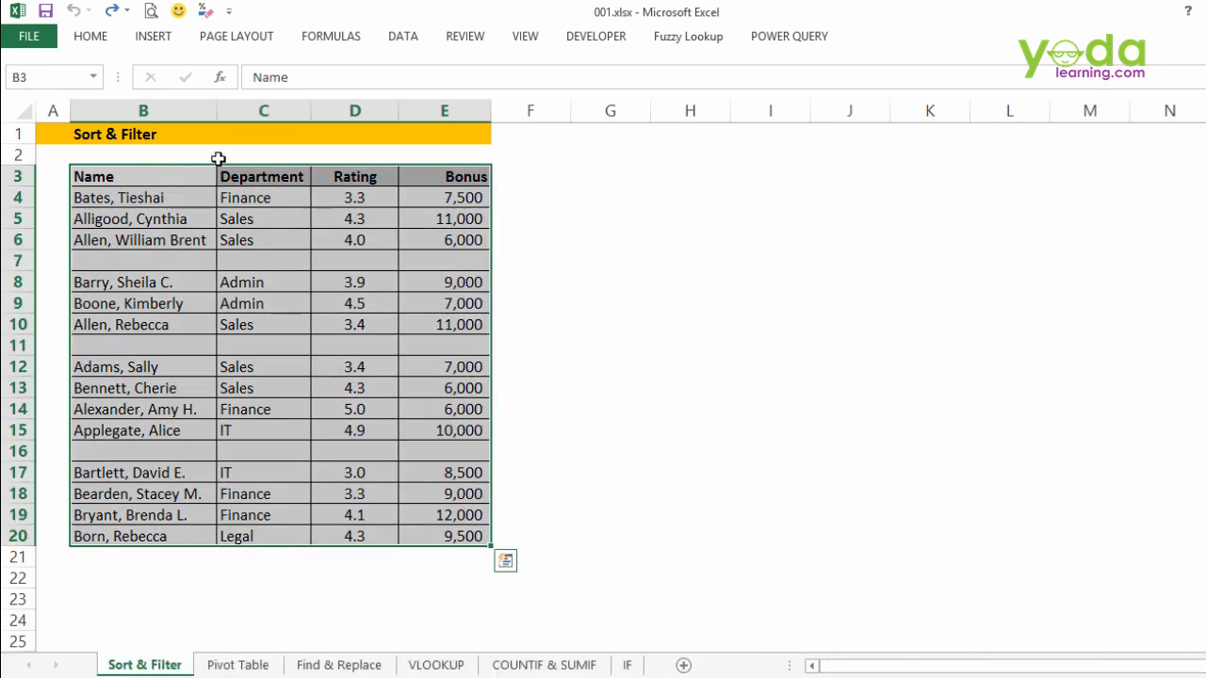
{"action": "left_click", "coordinate": [398, 41]}
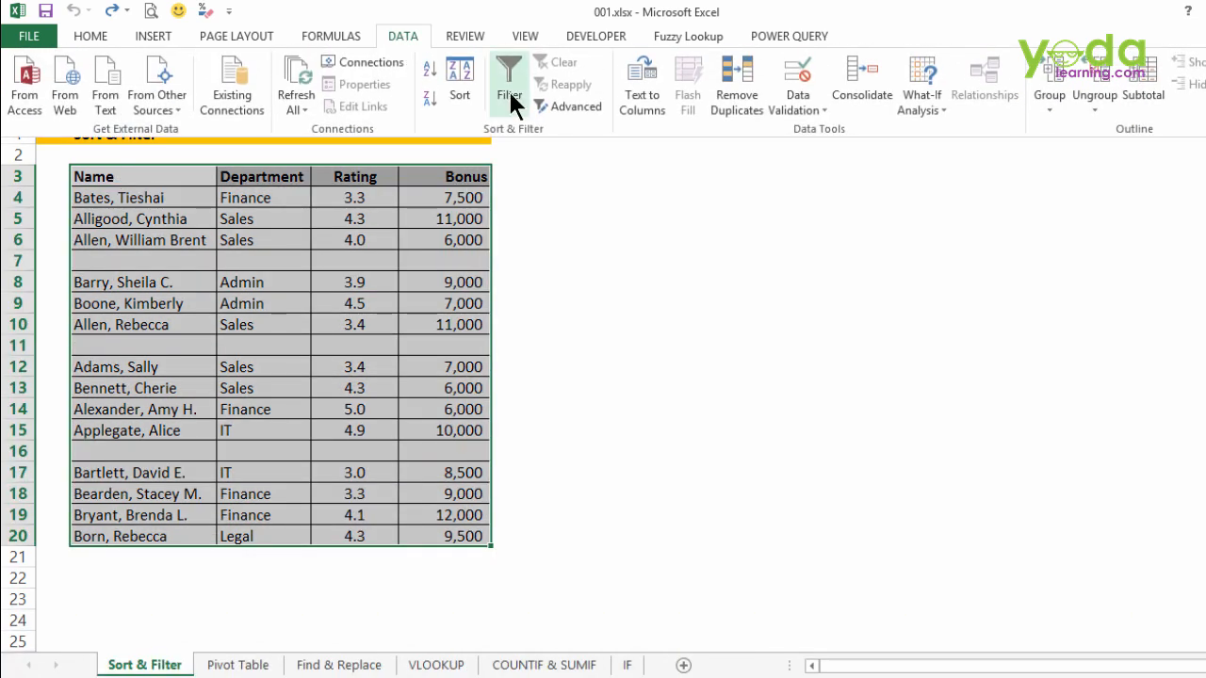
{"action": "left_click", "coordinate": [510, 92]}
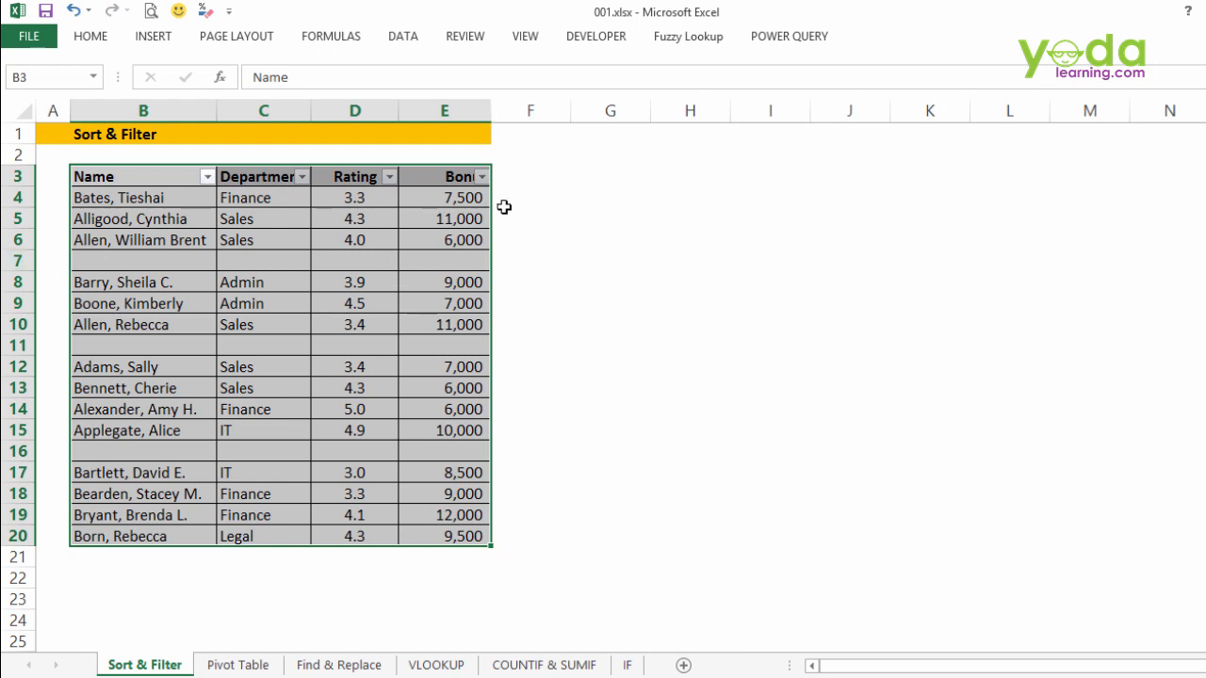
- Filter the Bonus column to show only the blank entries
{"action": "left_click", "coordinate": [481, 177]}
{"action": "left_click", "coordinate": [289, 364]}
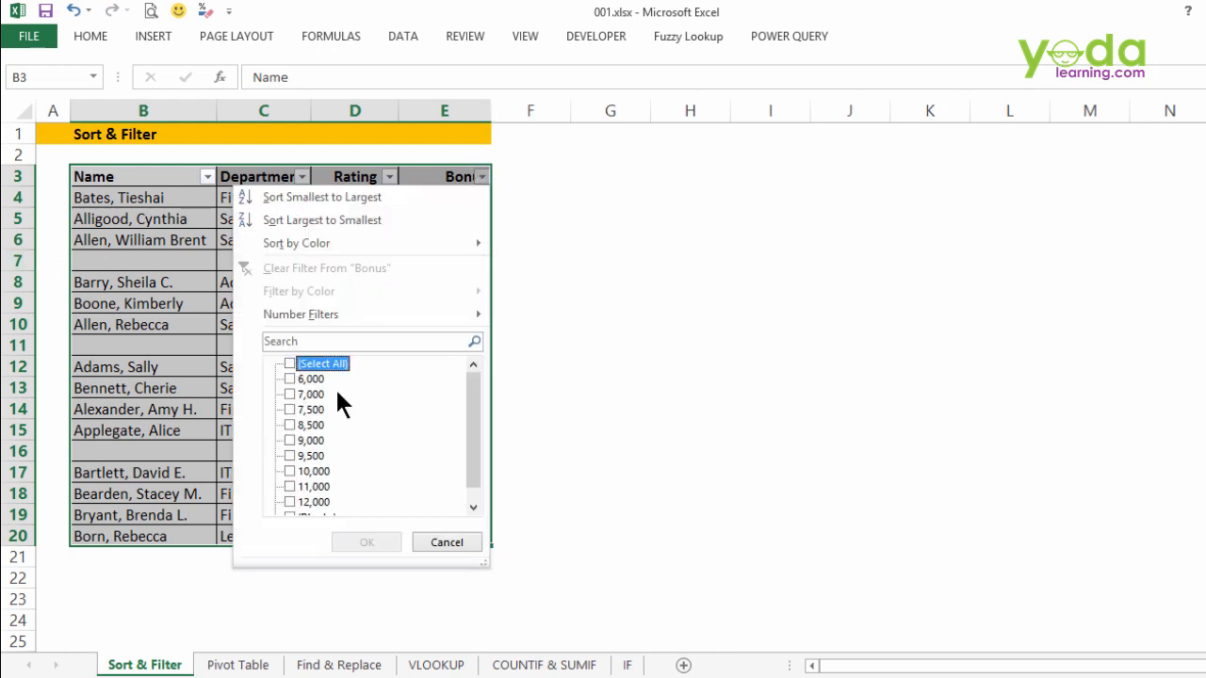
{"action": "scroll", "coordinate": [480, 394], "scroll_direction": "down", "scroll_amount": 1}
{"action": "left_click", "coordinate": [289, 502]}
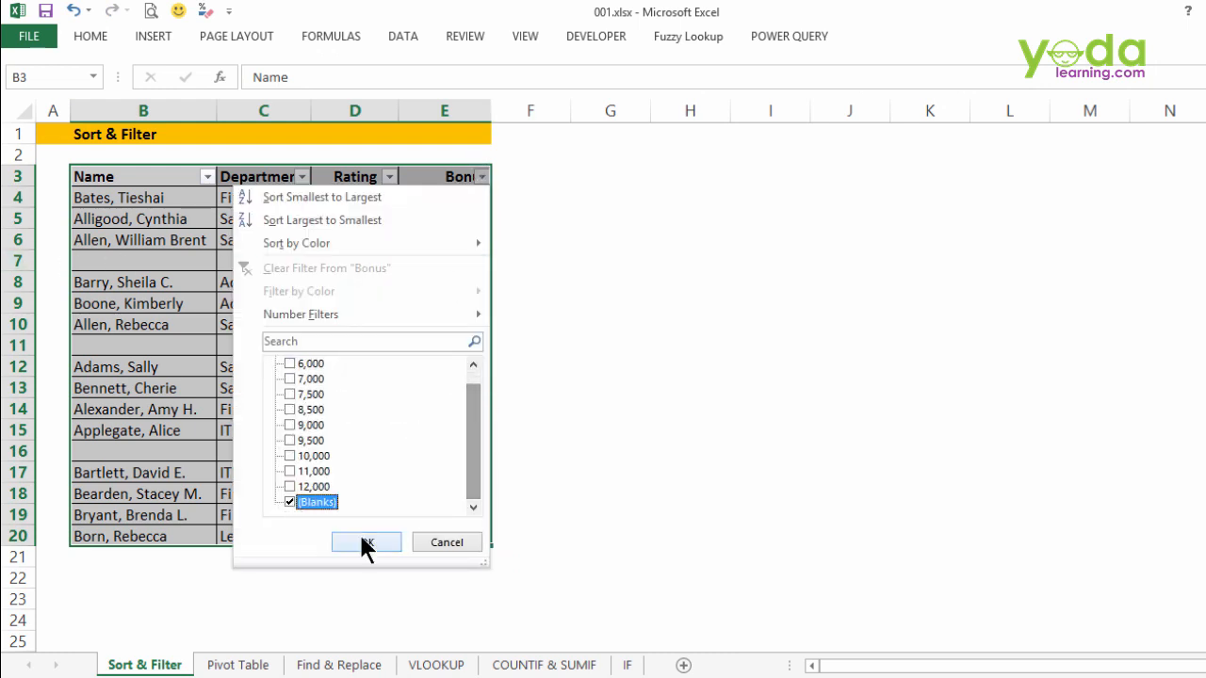
{"action": "left_click", "coordinate": [363, 540]}
- Delete the filtered blank rows 7, 11 and 16, and clear the filter to show the remaining records
{"action": "left_click_drag", "start_coordinate": [17, 197], "coordinate": [12, 249]}
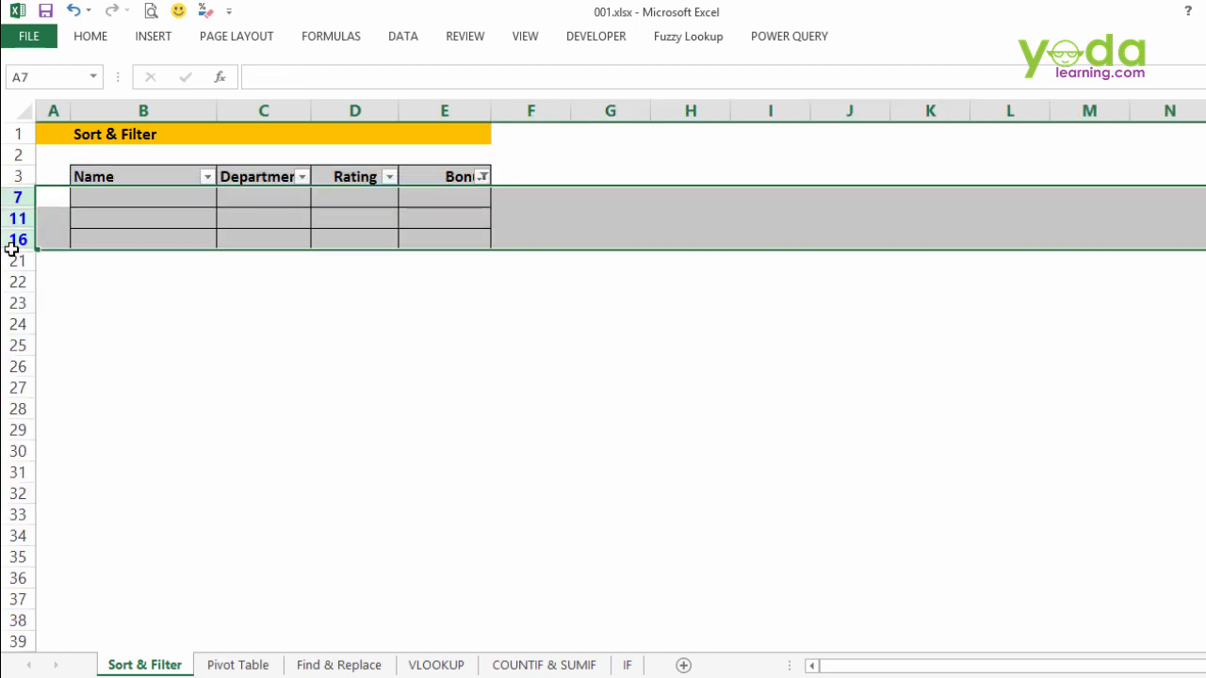
{"action": "key", "text": "ctrl+minus"}
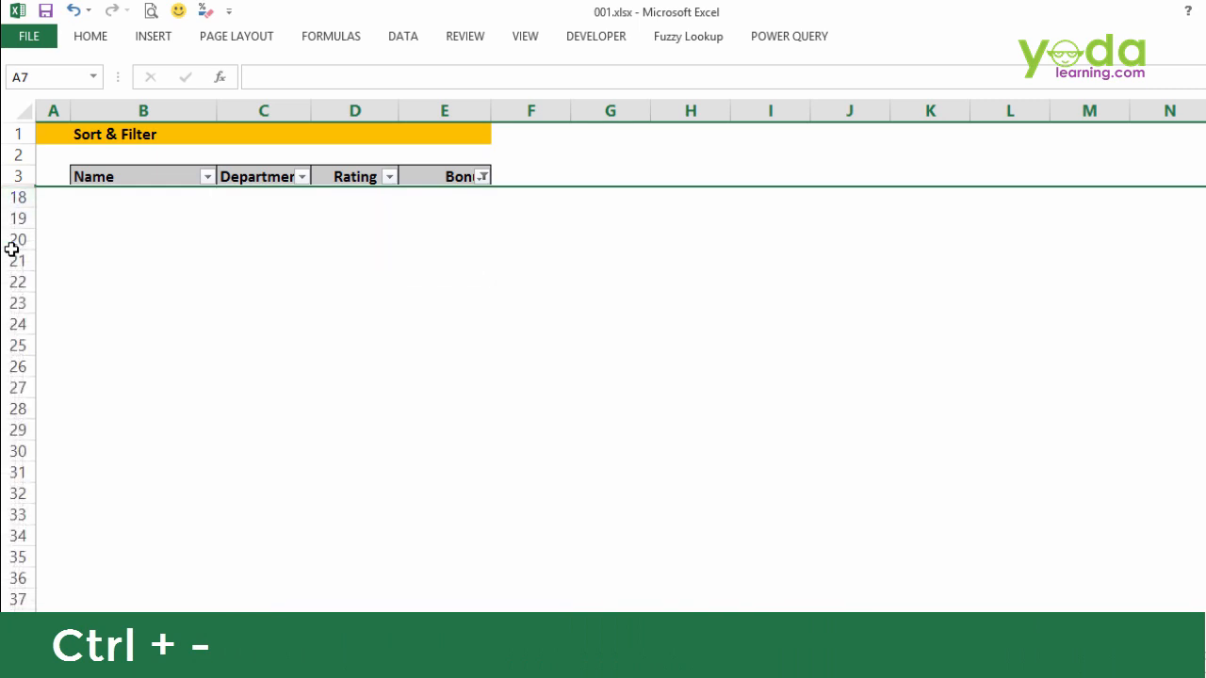
{"action": "left_click", "coordinate": [343, 175]}
{"action": "left_click", "coordinate": [407, 38]}
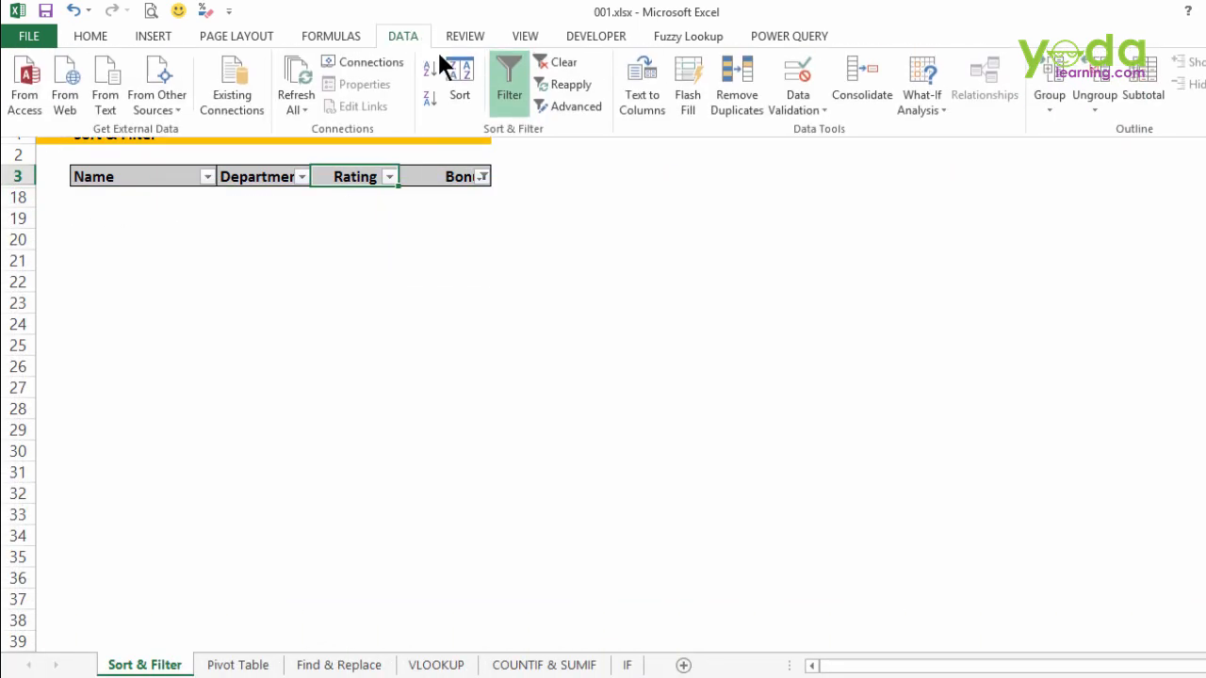
{"action": "left_click", "coordinate": [560, 66]}
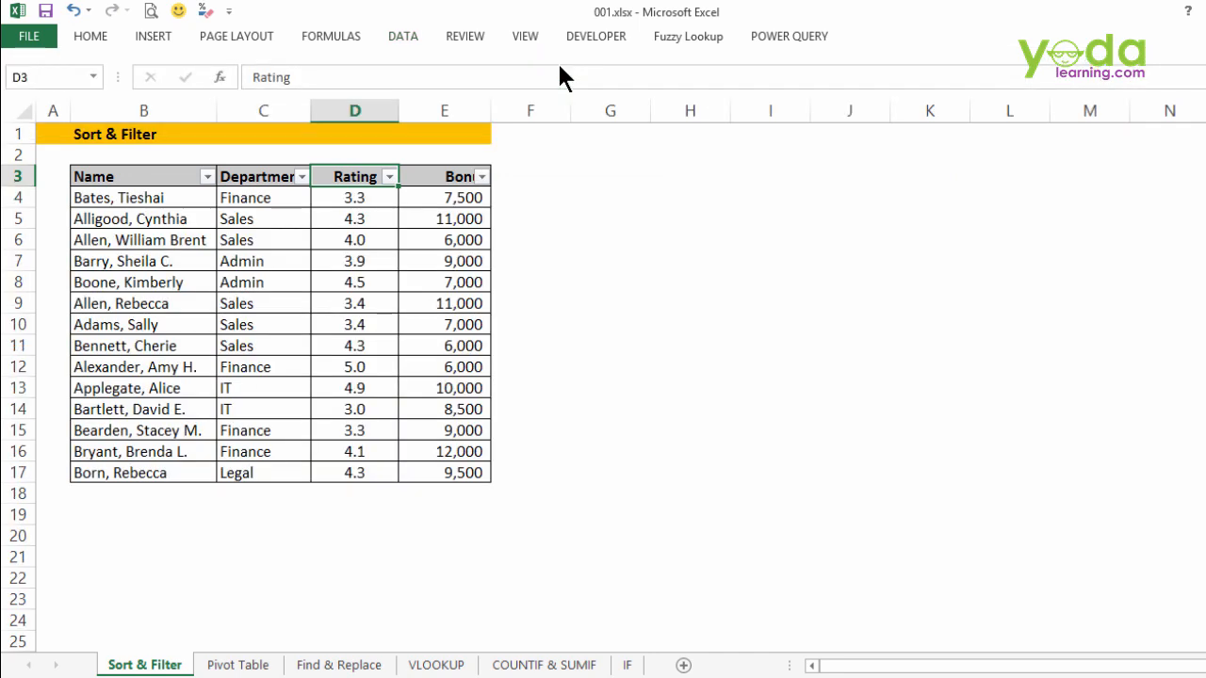
- Filter the Department column to show only Finance
{"action": "left_click", "coordinate": [301, 177]}
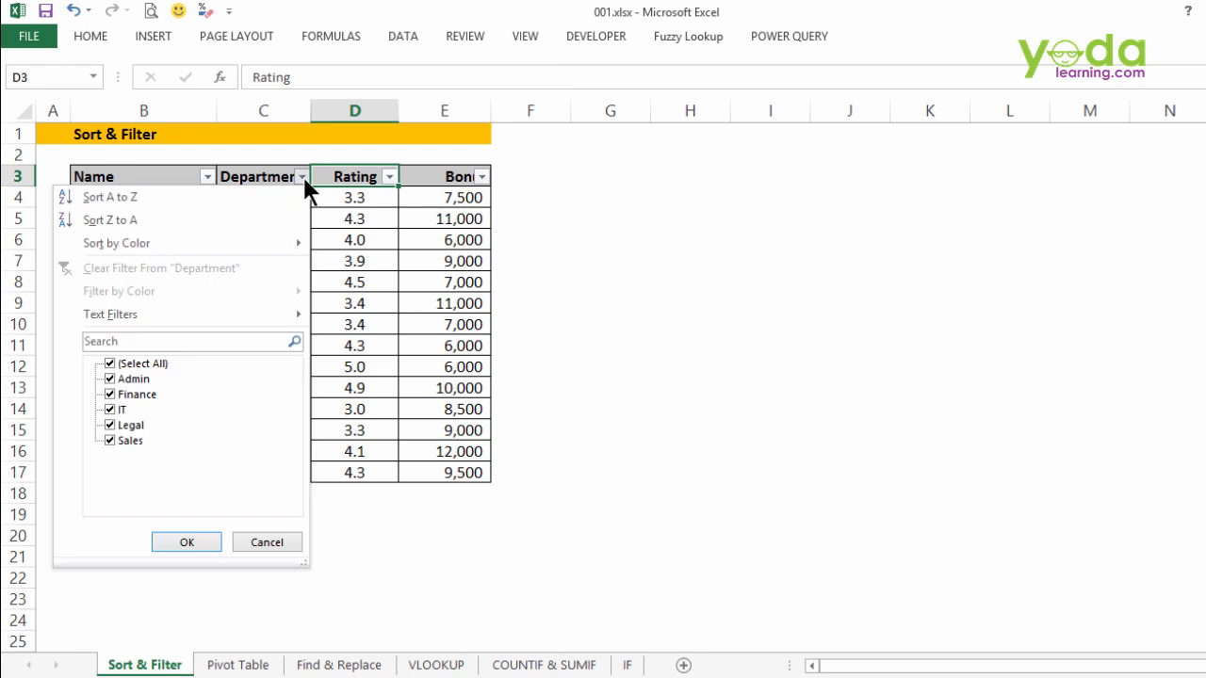
{"action": "left_click", "coordinate": [109, 364]}
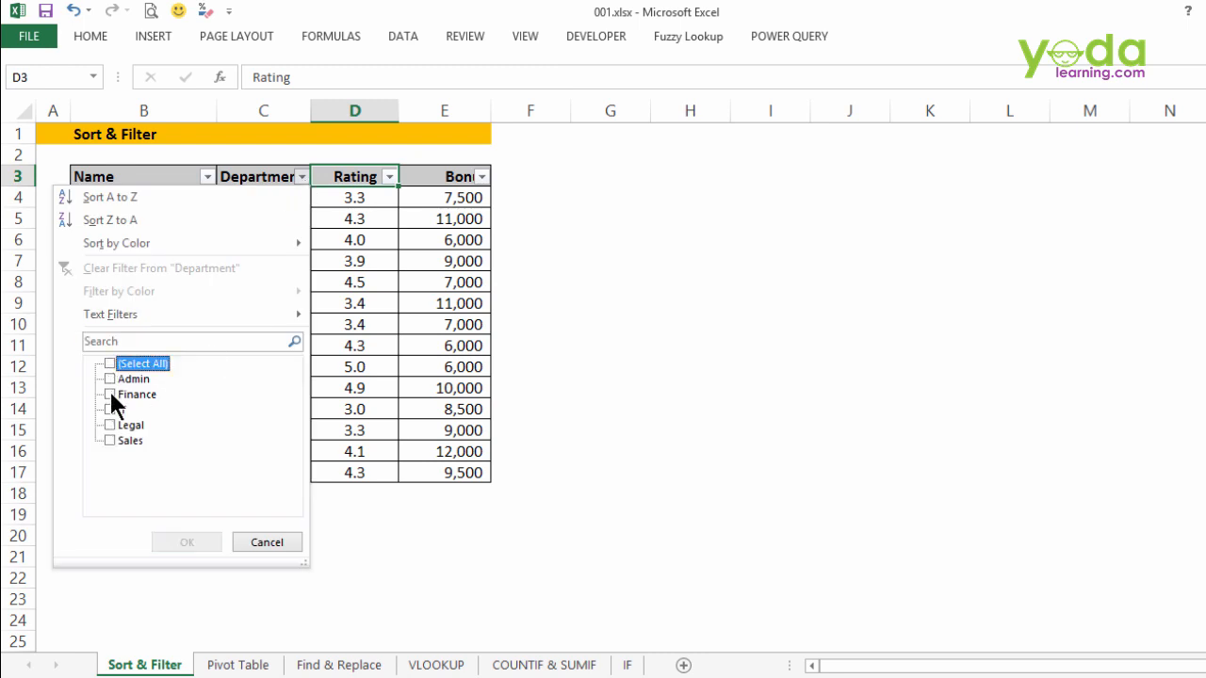
{"action": "left_click", "coordinate": [110, 394]}
{"action": "left_click", "coordinate": [186, 543]}
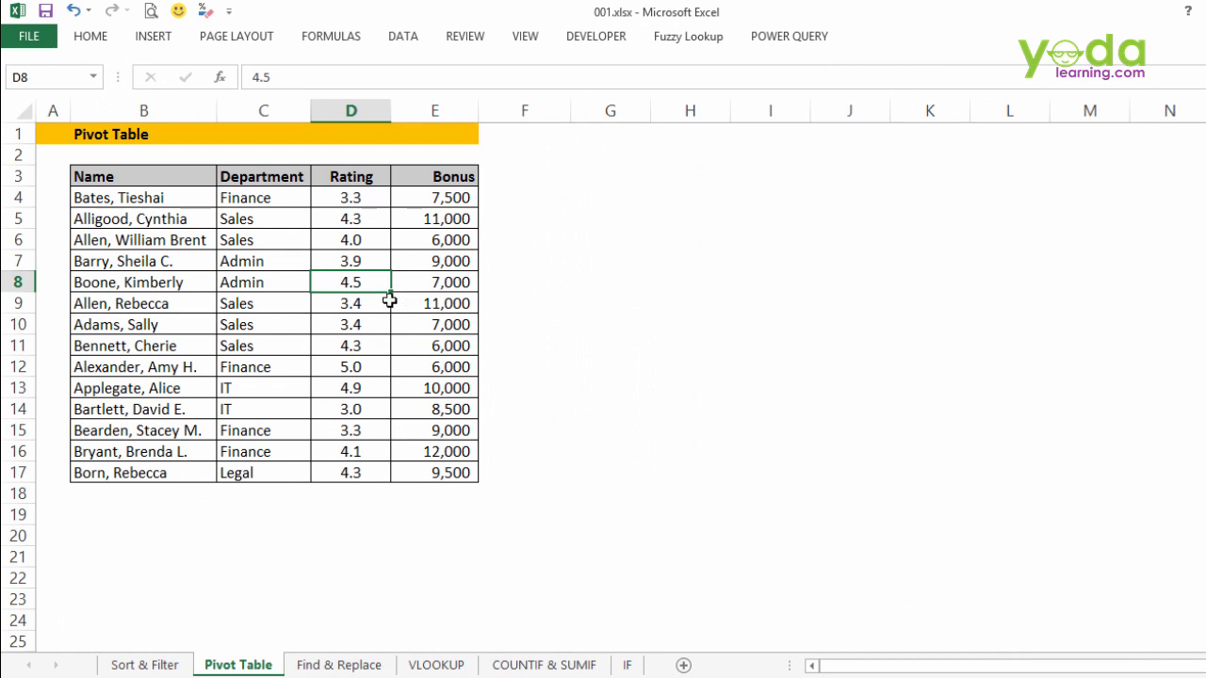
- Create a PivotTable from the employee table B3:E17, placed on the existing worksheet at cell G2
{"action": "left_click", "coordinate": [288, 252]}
{"action": "key", "text": "ctrl+a"}
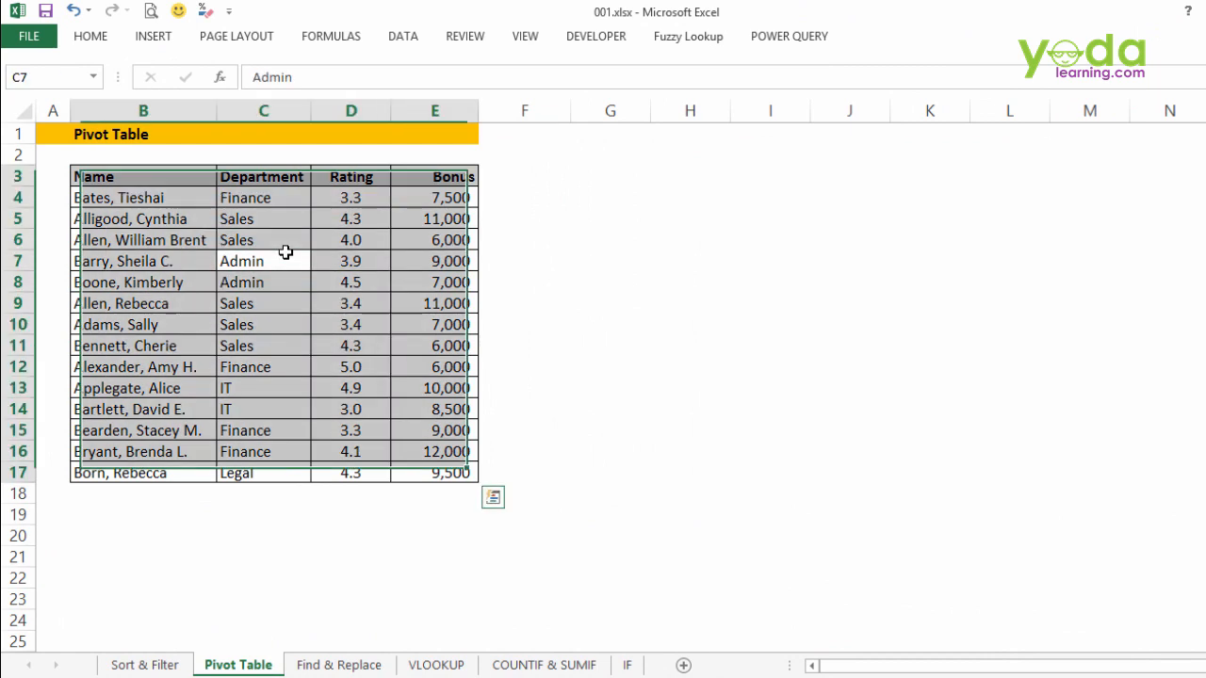
{"action": "left_click", "coordinate": [154, 43]}
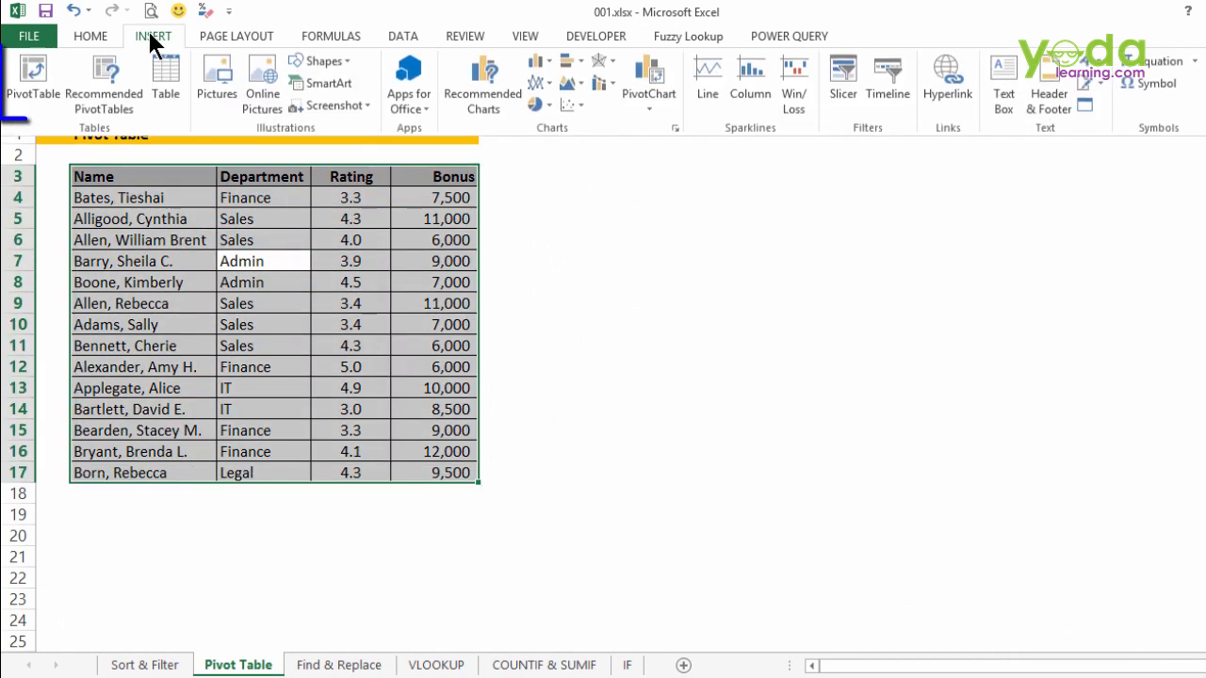
{"action": "left_click", "coordinate": [45, 77]}
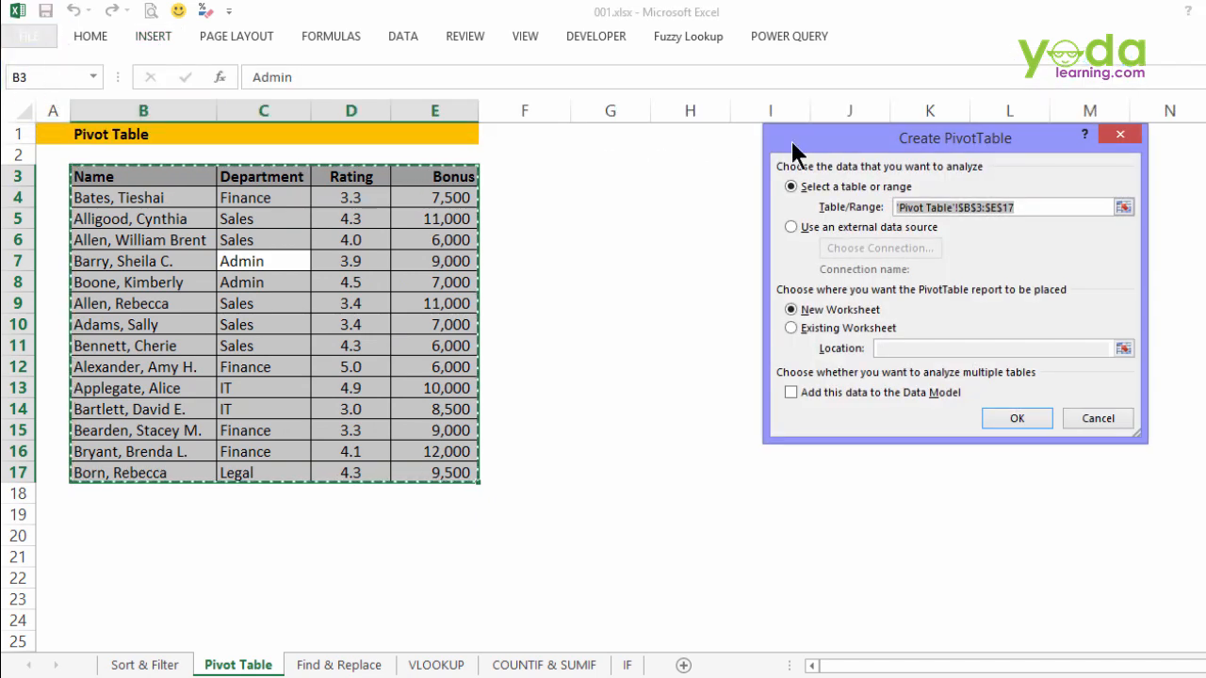
{"action": "left_click_drag", "start_coordinate": [793, 142], "coordinate": [531, 161]}
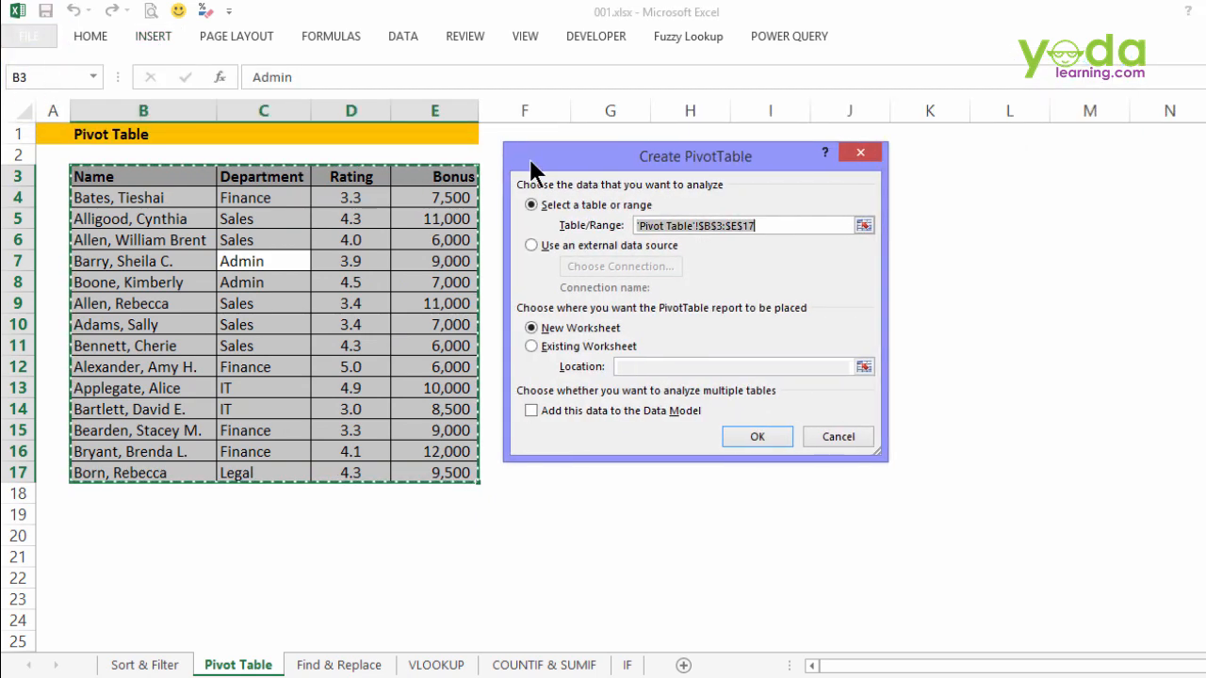
{"action": "left_click", "coordinate": [529, 347]}
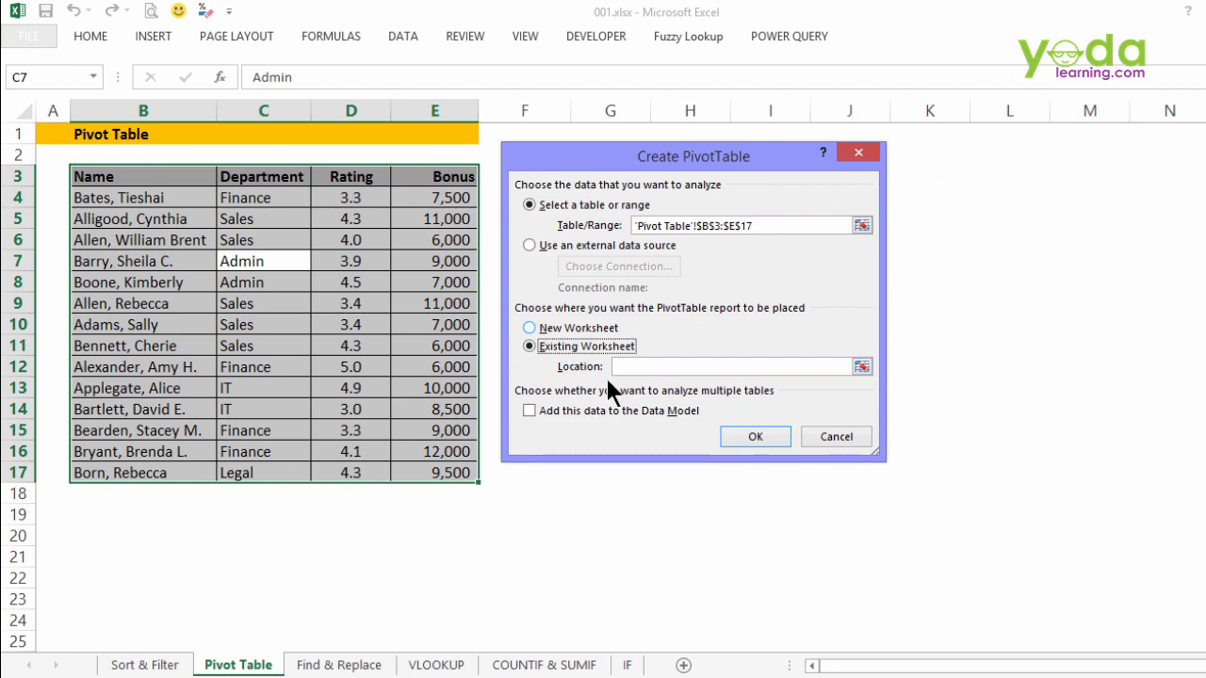
{"action": "left_click", "coordinate": [639, 367]}
{"action": "left_click_drag", "start_coordinate": [802, 157], "coordinate": [524, 205]}
{"action": "left_click", "coordinate": [597, 164]}
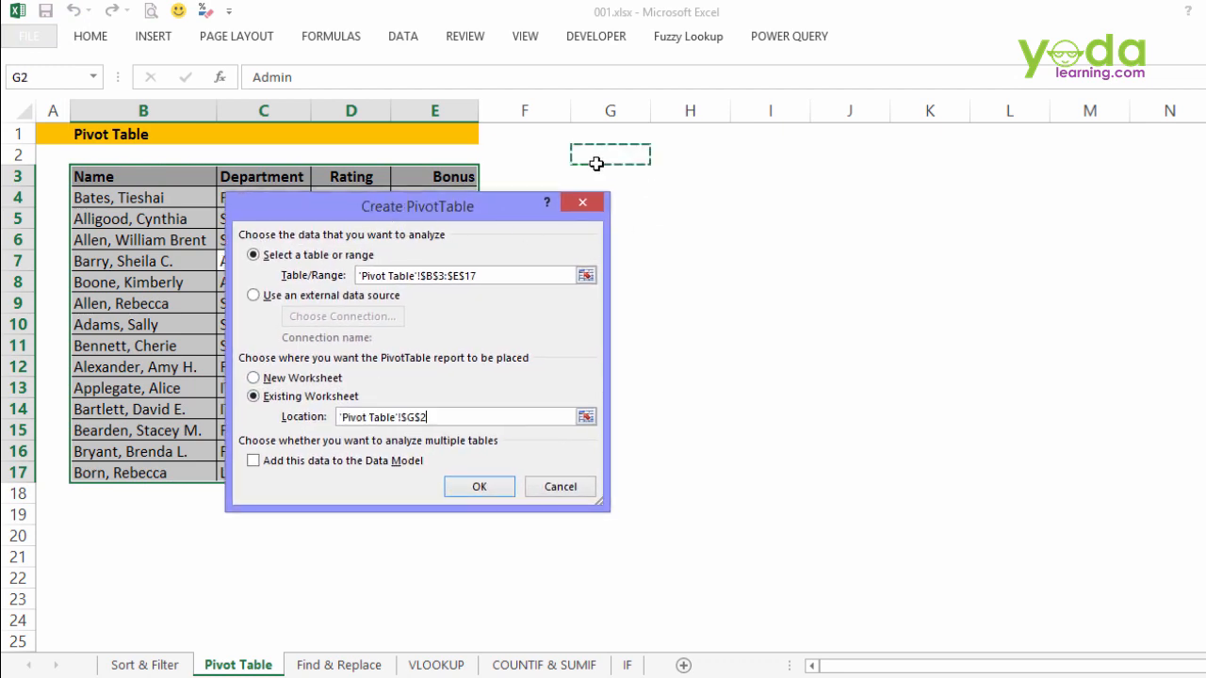
{"action": "left_click", "coordinate": [489, 487]}
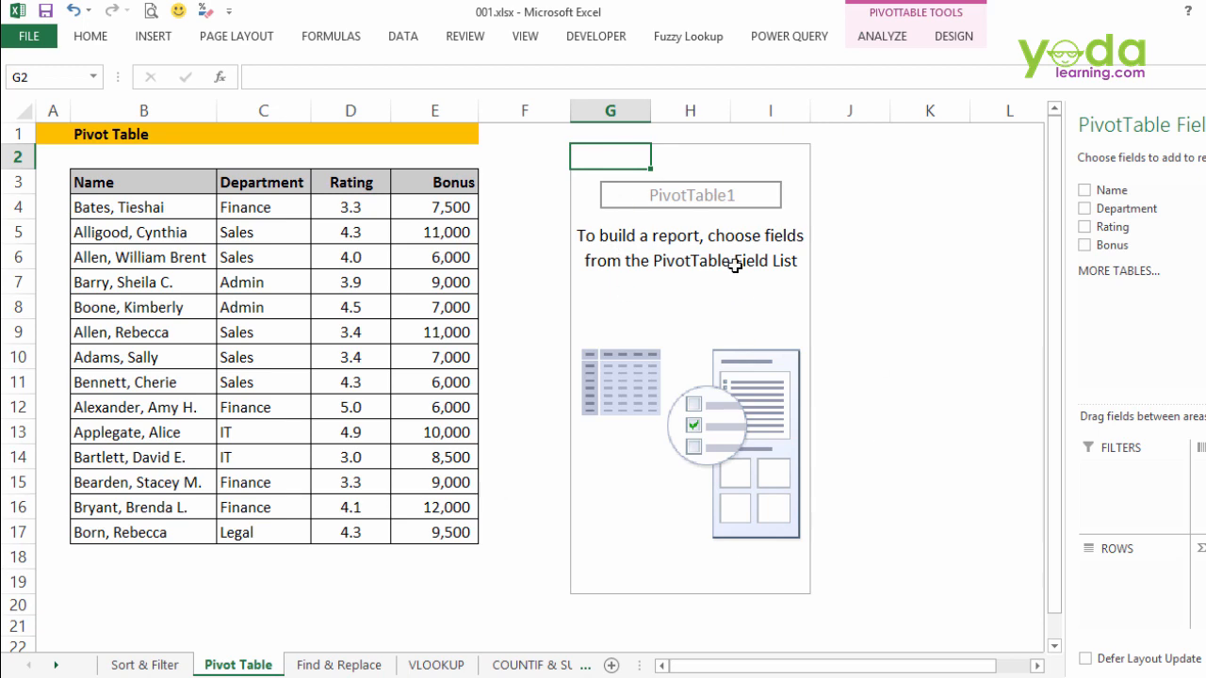
- Enable the Classic PivotTable layout in the PivotTable's display options
{"action": "right_click", "coordinate": [663, 259]}
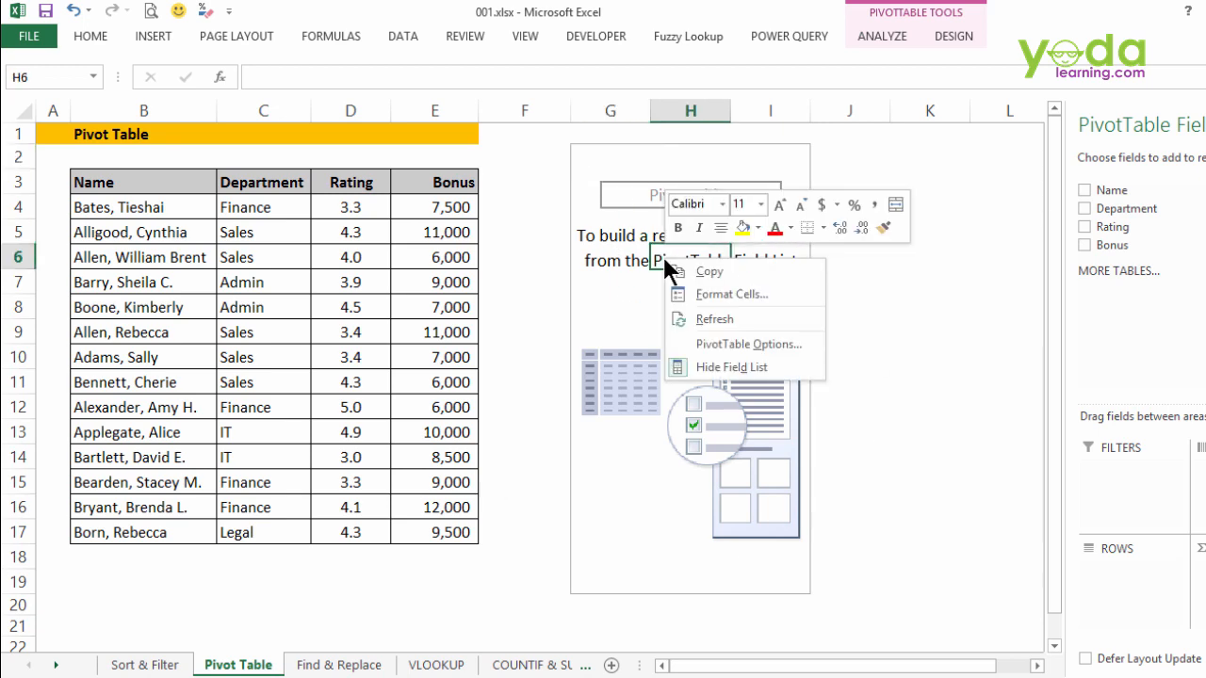
{"action": "left_click", "coordinate": [728, 345]}
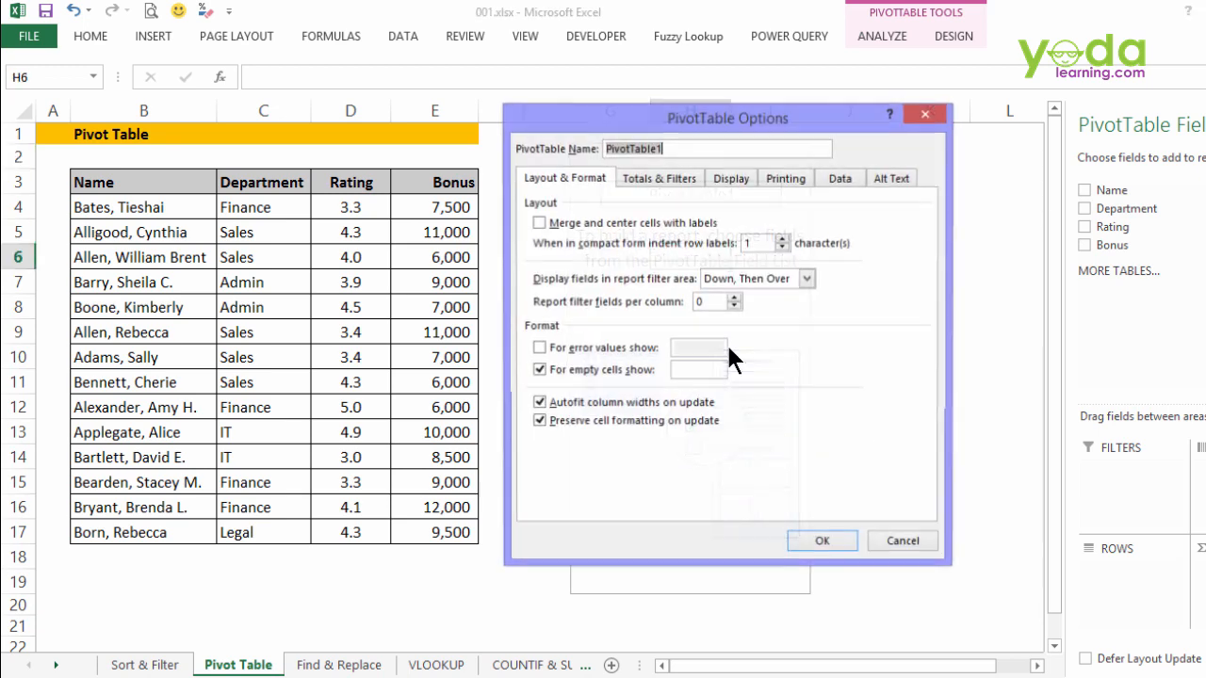
{"action": "left_click", "coordinate": [731, 178]}
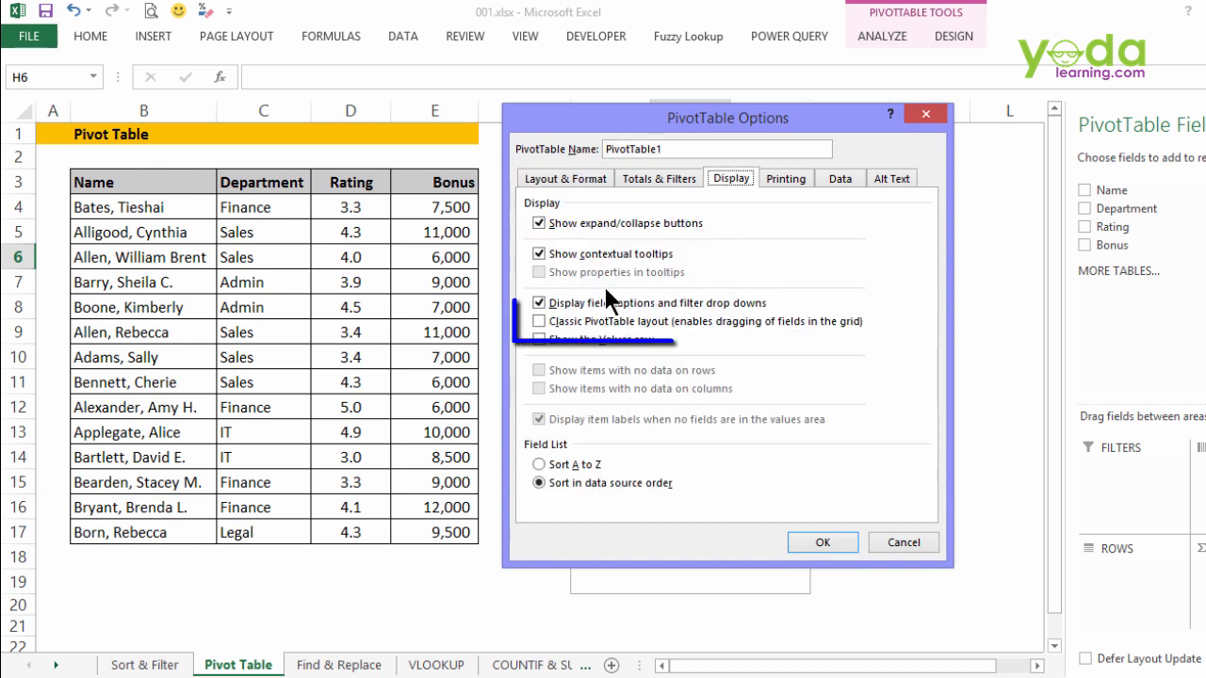
{"action": "left_click", "coordinate": [540, 323]}
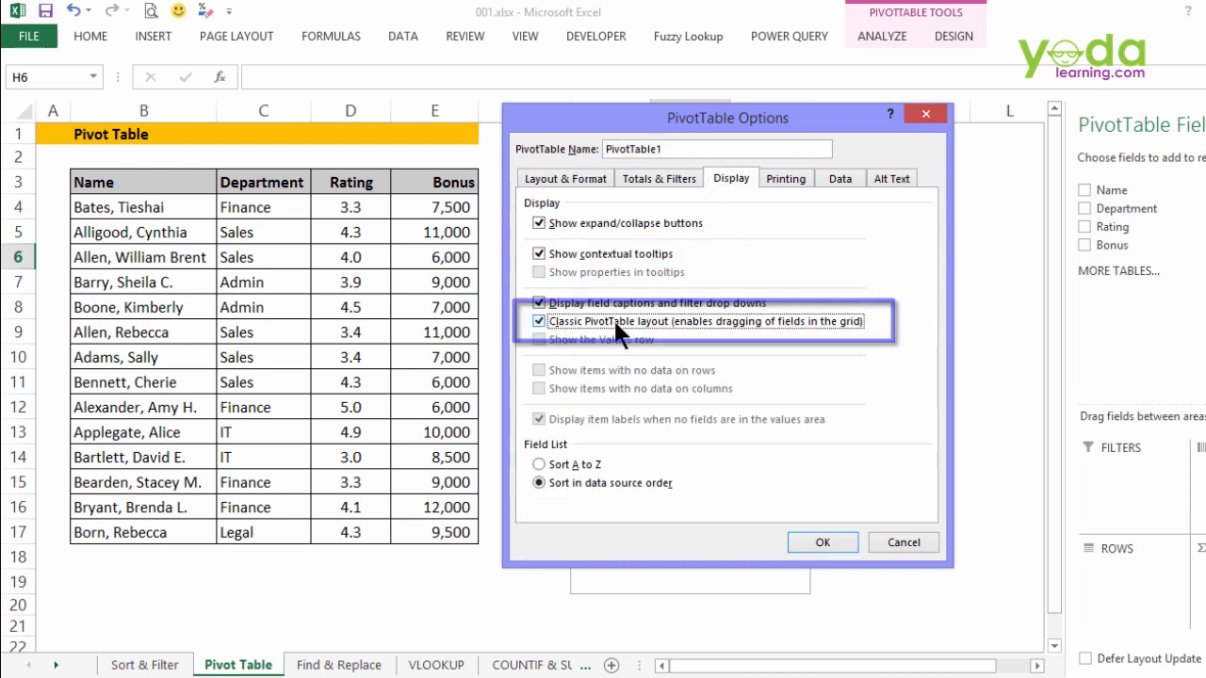
{"action": "left_click", "coordinate": [816, 543]}
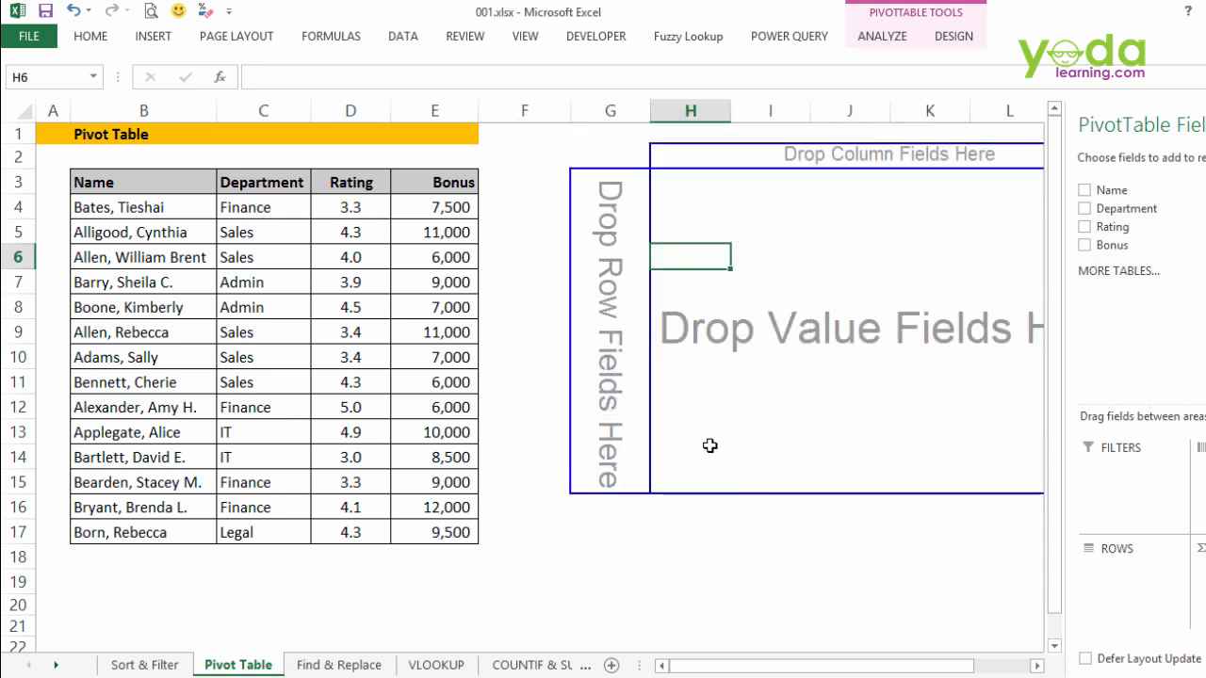
- Lay out the PivotTable with Department as rows, Rating as columns and Bonus as values
{"action": "scroll", "coordinate": [709, 446], "scroll_direction": "right", "scroll_amount": 1}
{"action": "scroll", "coordinate": [710, 445], "scroll_direction": "down", "scroll_amount": 1}
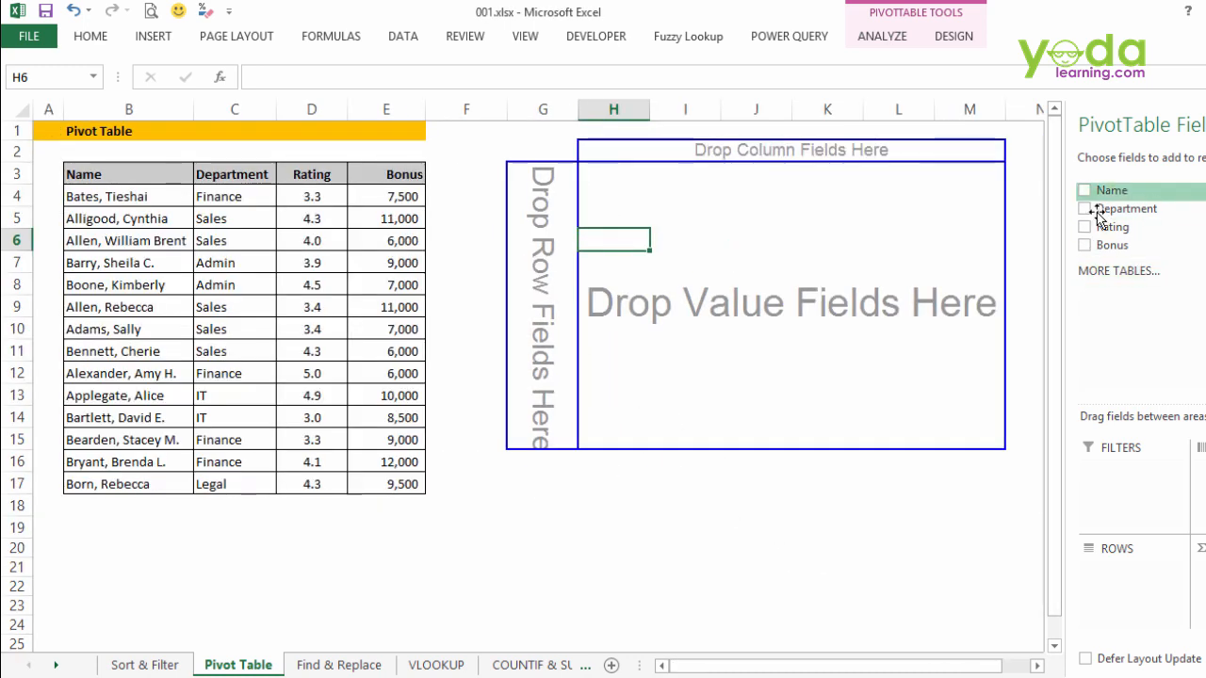
{"action": "left_click_drag", "start_coordinate": [1126, 208], "coordinate": [555, 240]}
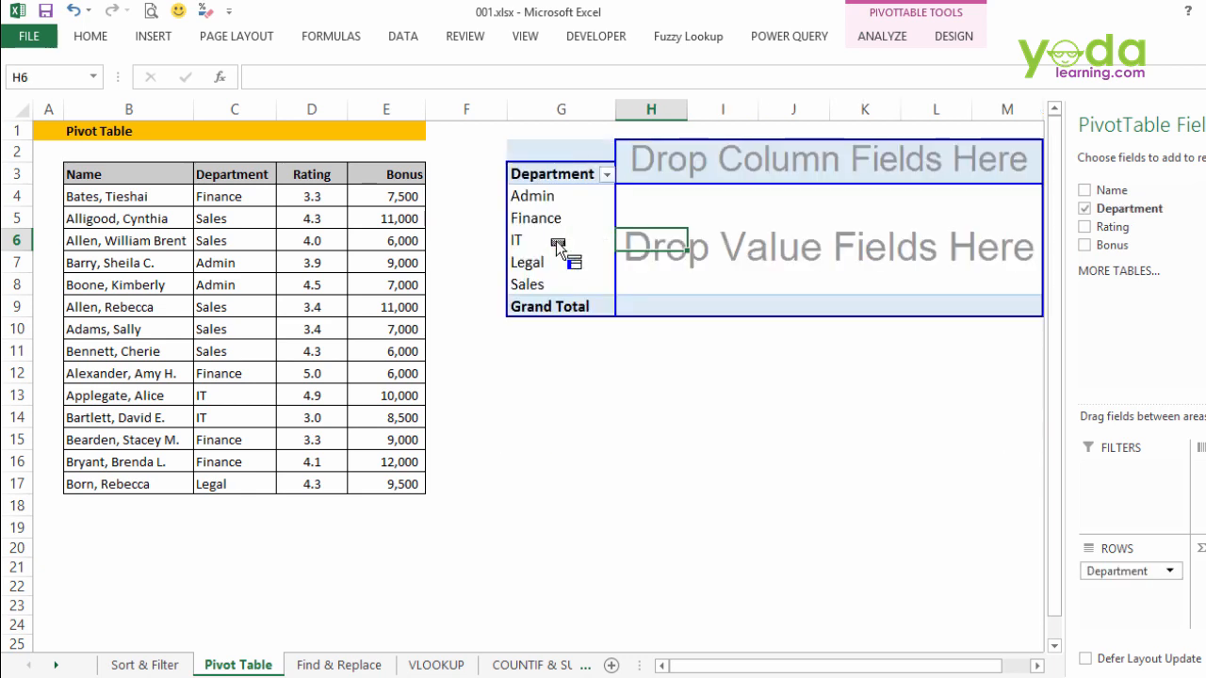
{"action": "left_click_drag", "start_coordinate": [1128, 231], "coordinate": [686, 160]}
{"action": "left_click_drag", "start_coordinate": [1112, 247], "coordinate": [755, 235]}
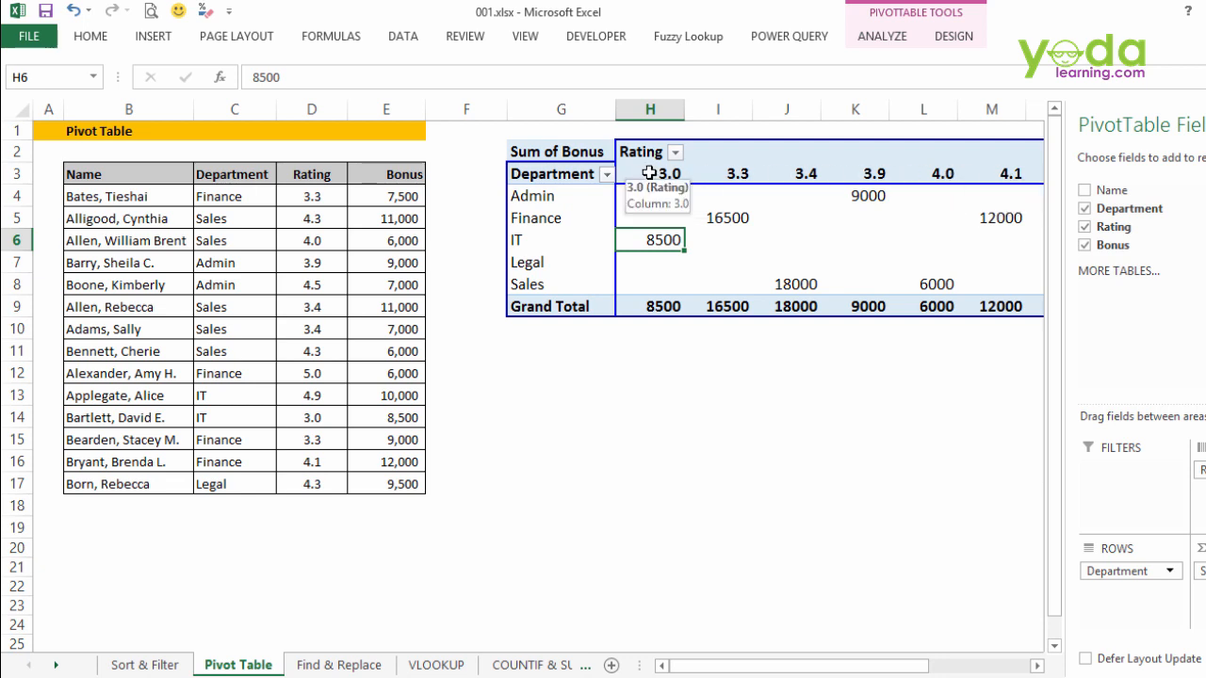
- Group the PivotTable's Rating column headings in intervals of 1, forming the ranges 3-4 and 4-5
{"action": "right_click", "coordinate": [653, 172]}
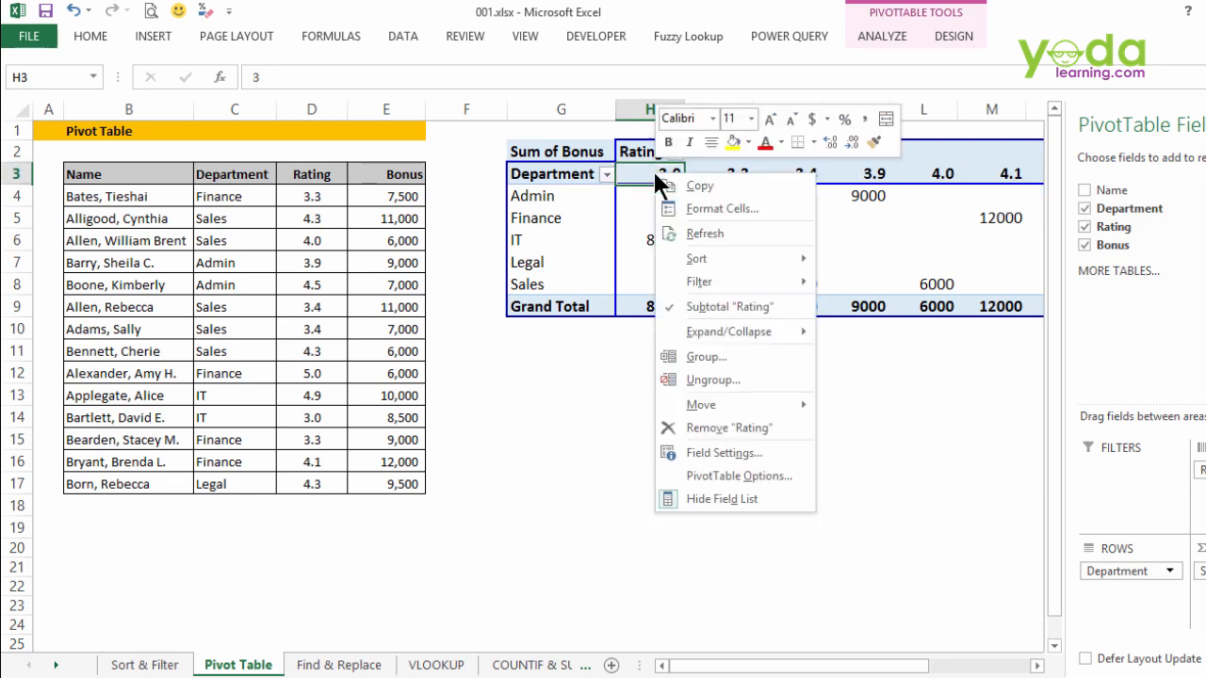
{"action": "left_click", "coordinate": [720, 352]}
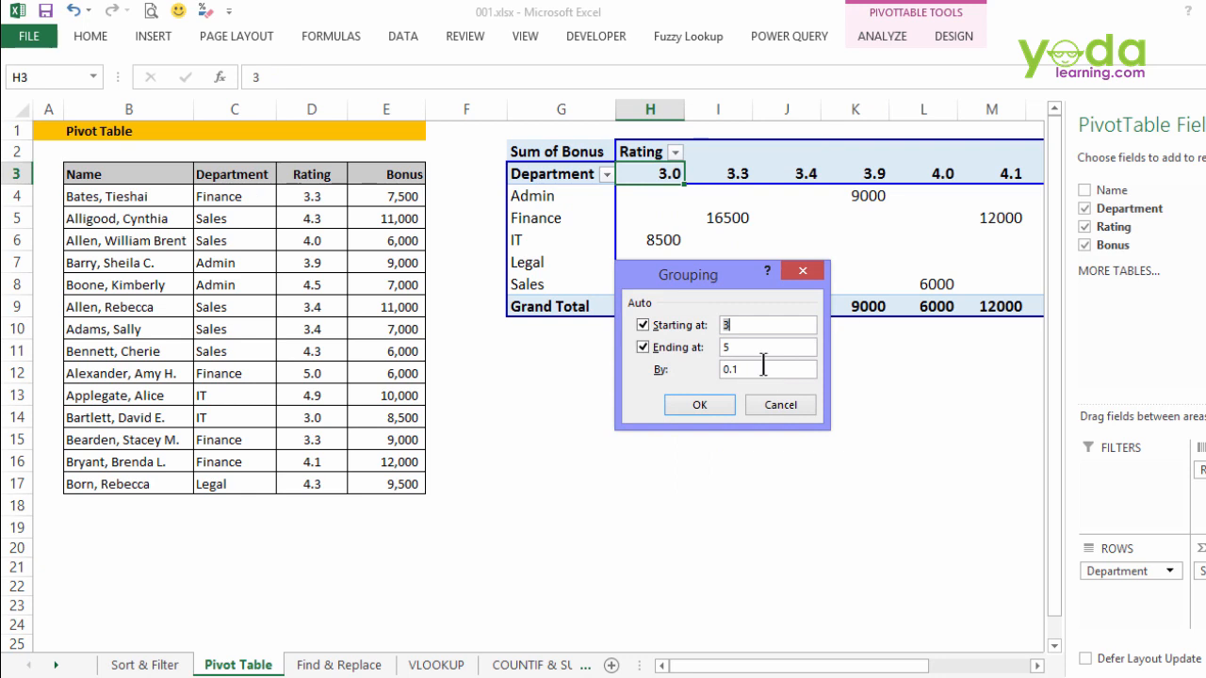
{"action": "left_click_drag", "start_coordinate": [746, 370], "coordinate": [693, 369]}
{"action": "left_click", "coordinate": [712, 402]}
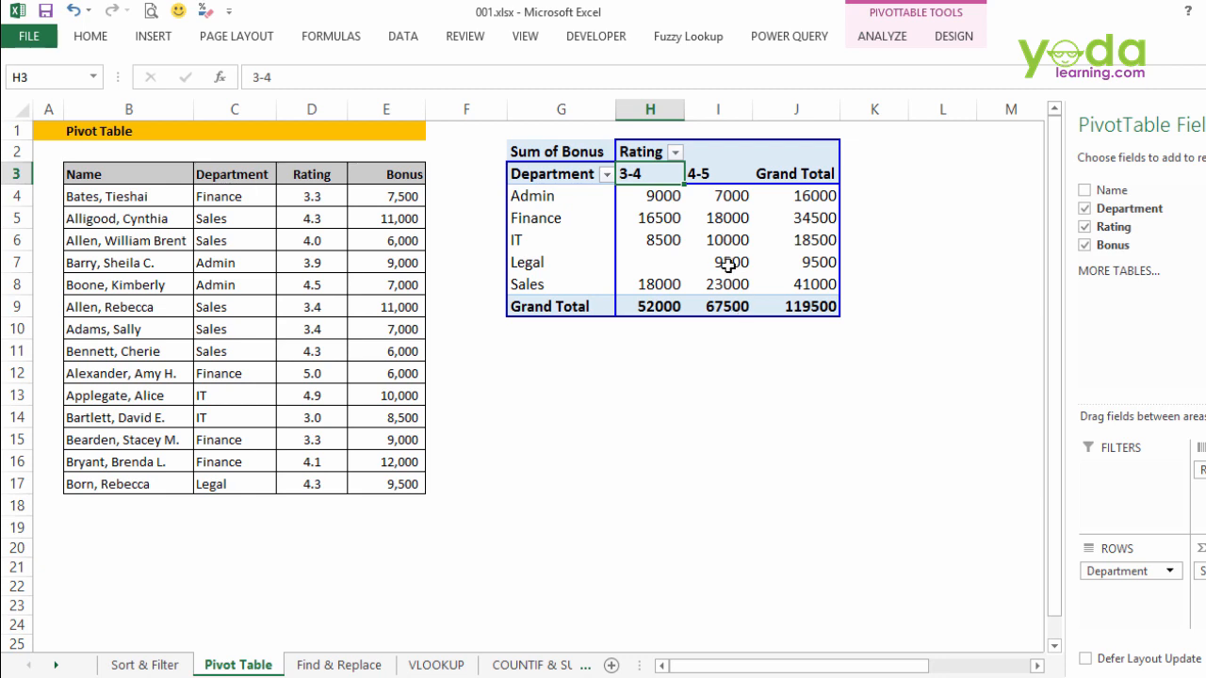
- Try summarizing the PivotTable's Bonus values by Count, and undo the change
{"action": "mouse_move", "coordinate": [664, 217]}
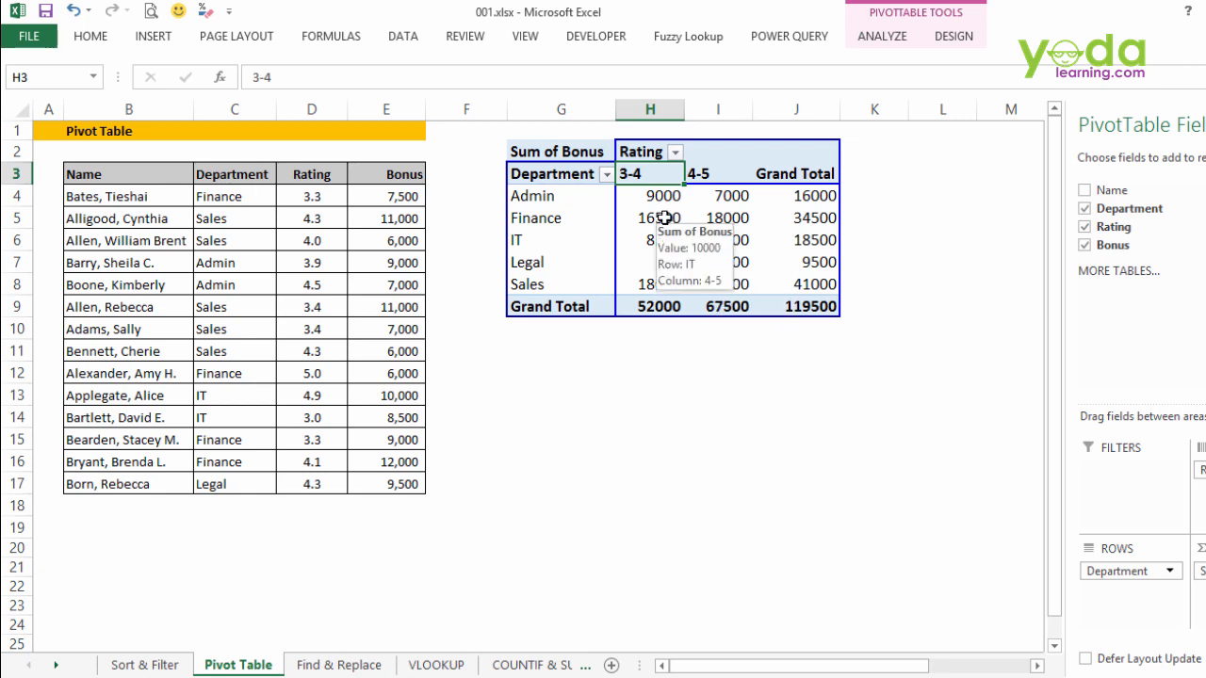
{"action": "right_click", "coordinate": [663, 217]}
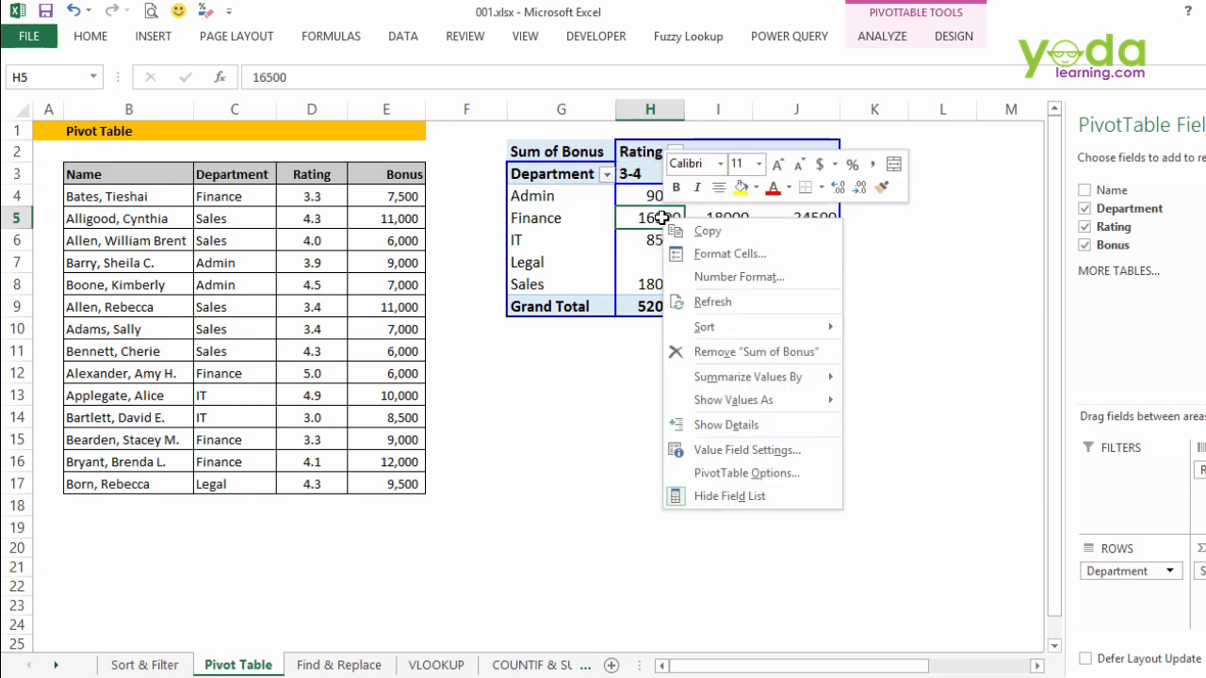
{"action": "mouse_move", "coordinate": [706, 386]}
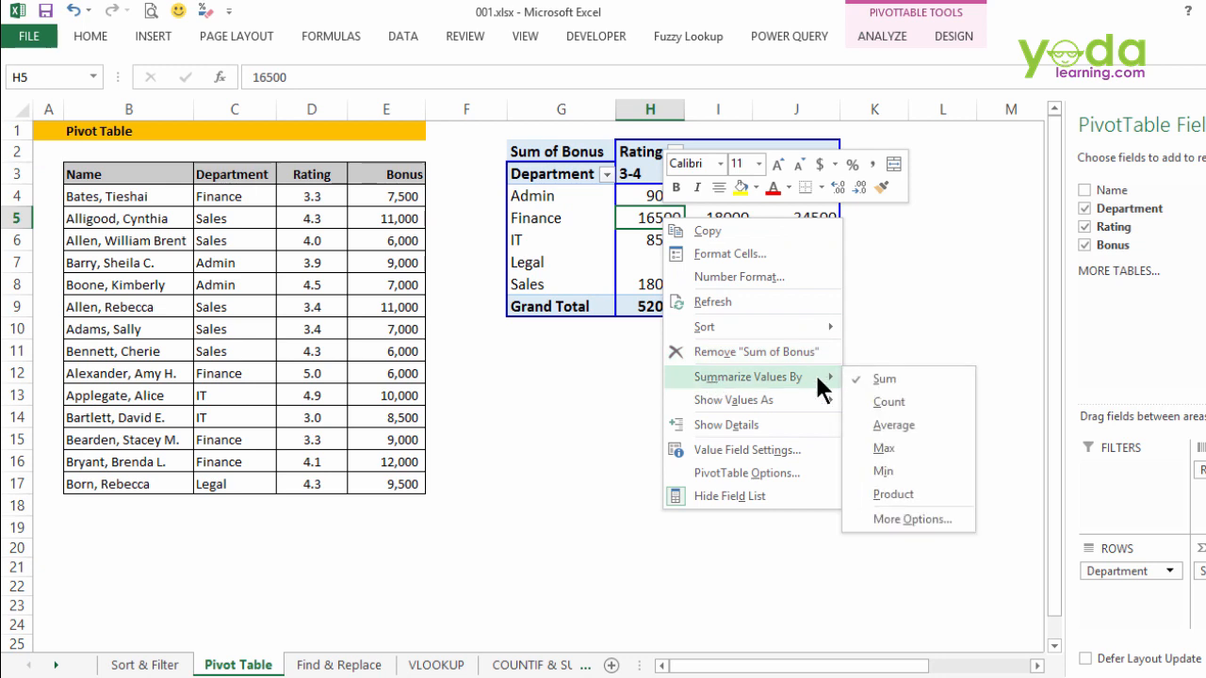
{"action": "left_click", "coordinate": [888, 402]}
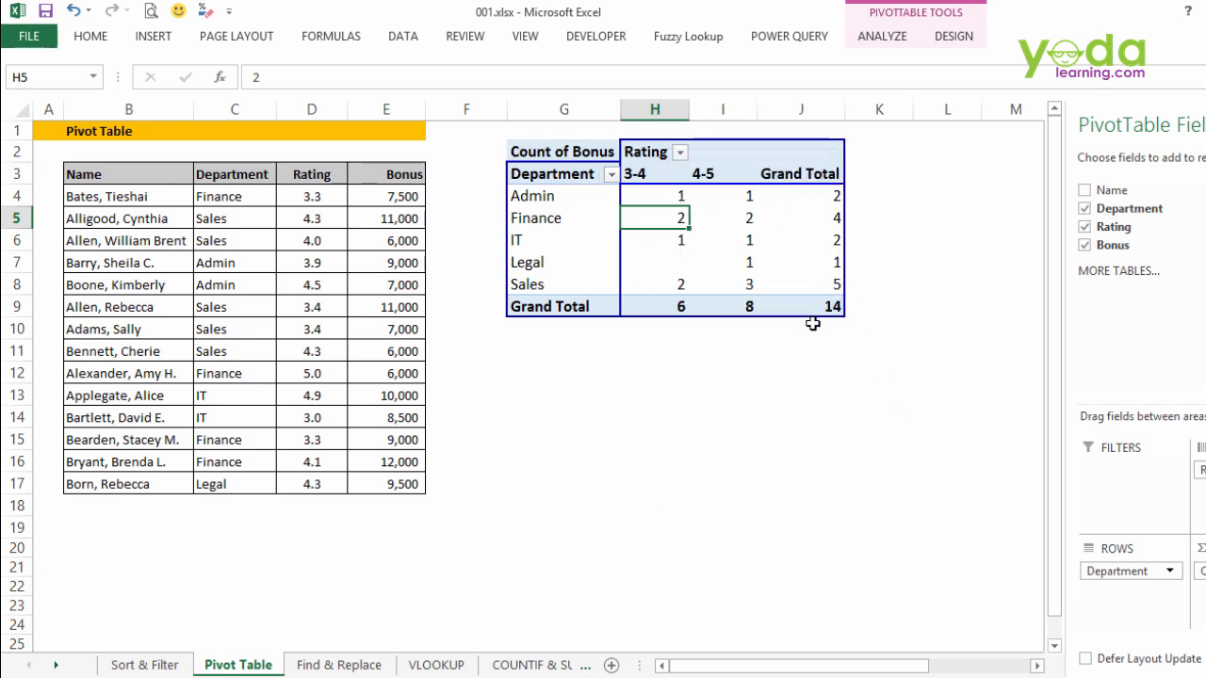
{"action": "key", "text": "ctrl+z"}
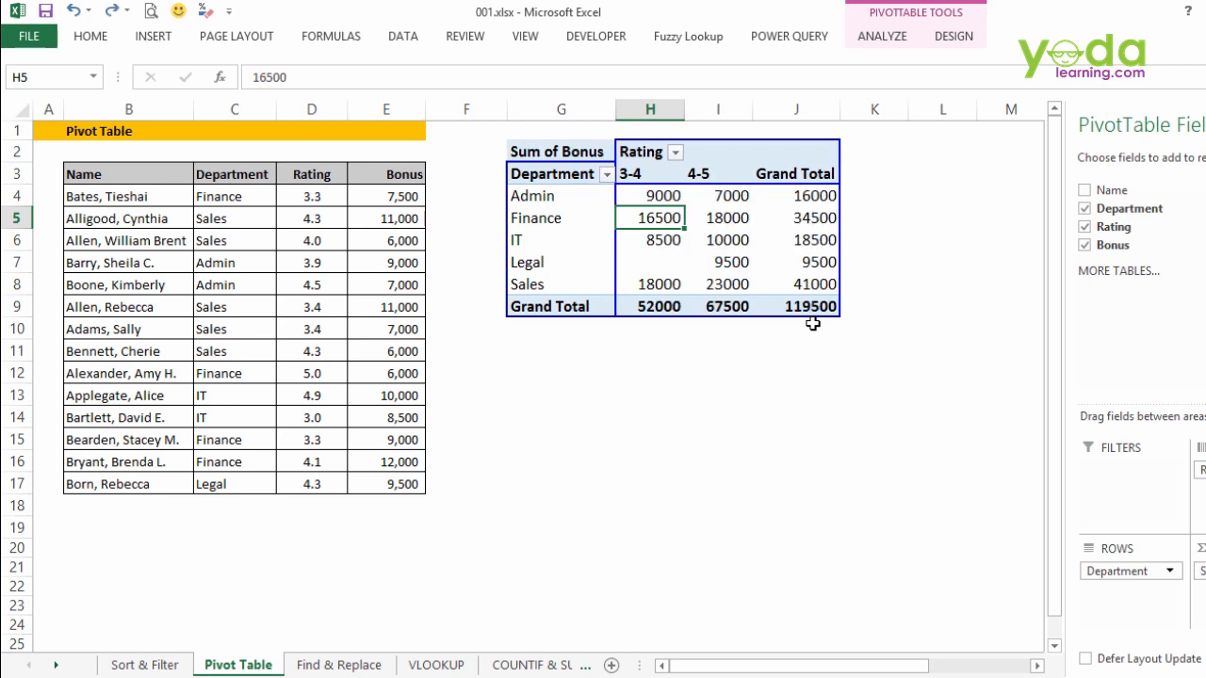
- Show the PivotTable's Bonus values as % of Grand Total
{"action": "left_click", "coordinate": [723, 198]}
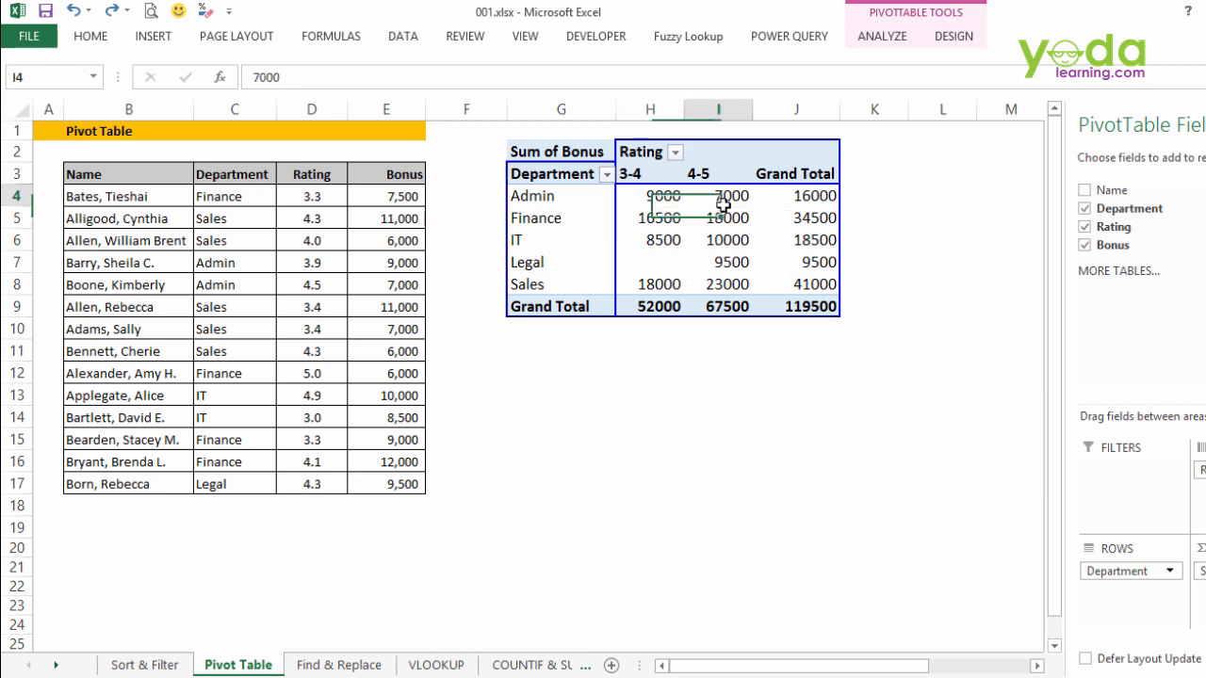
{"action": "right_click", "coordinate": [722, 198]}
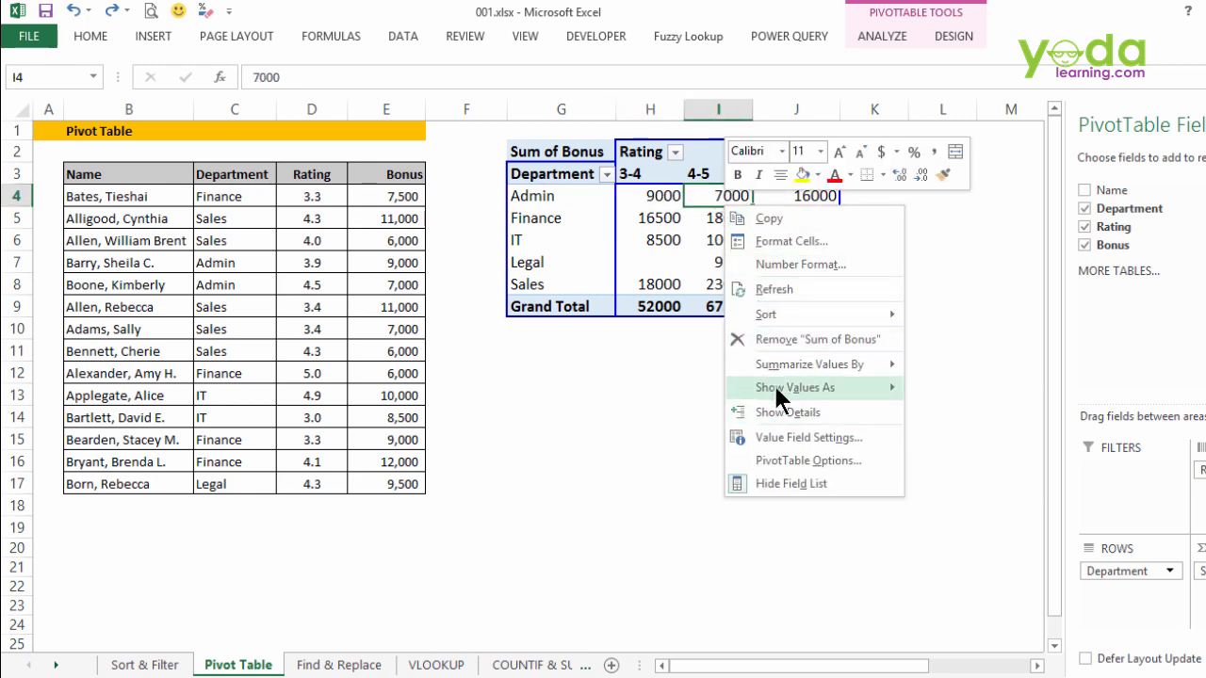
{"action": "mouse_move", "coordinate": [773, 383]}
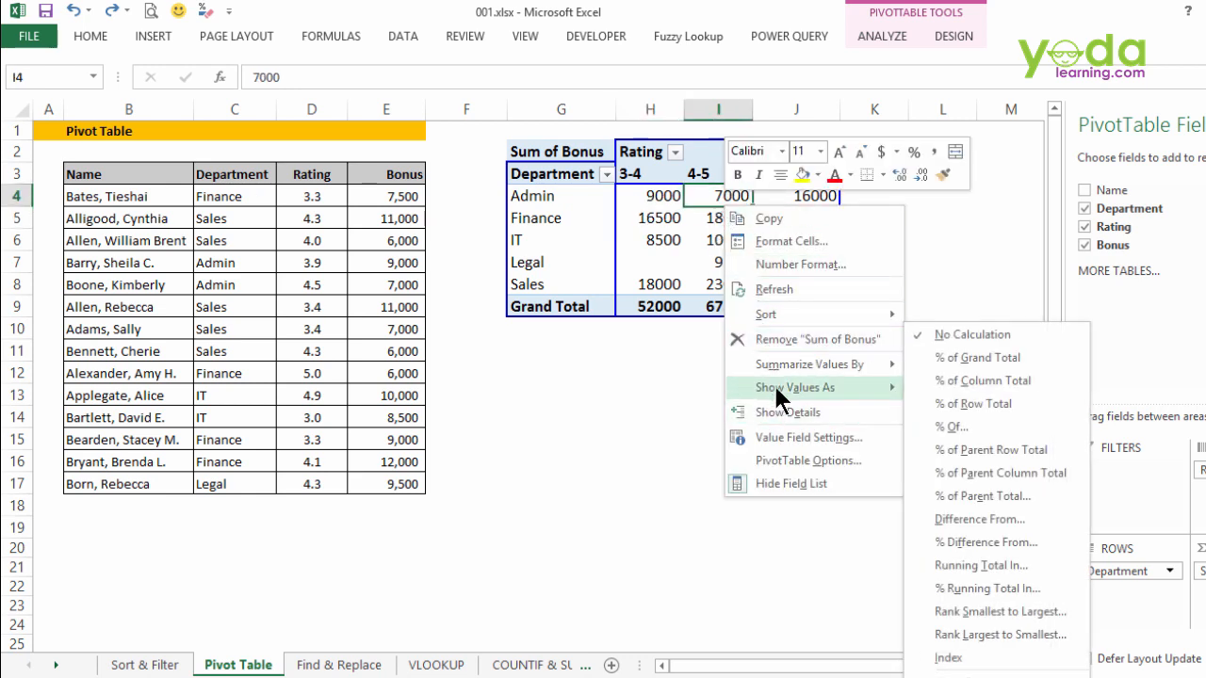
{"action": "left_click", "coordinate": [985, 350]}
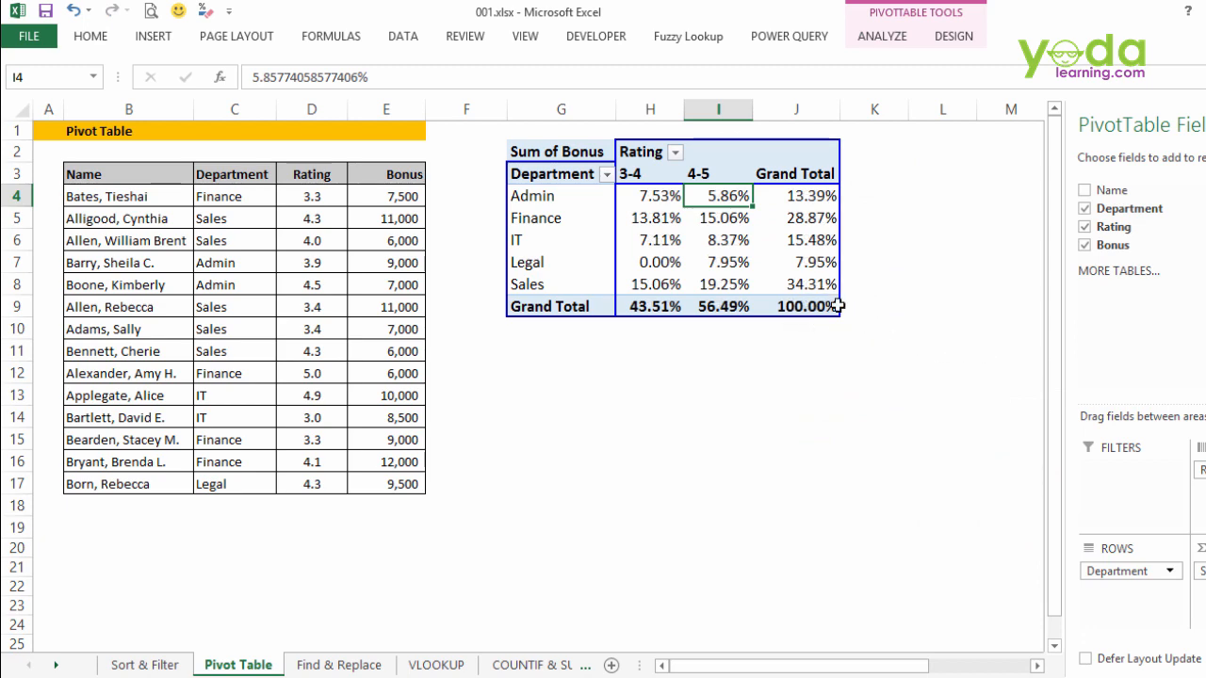
{"action": "mouse_move", "coordinate": [838, 307]}
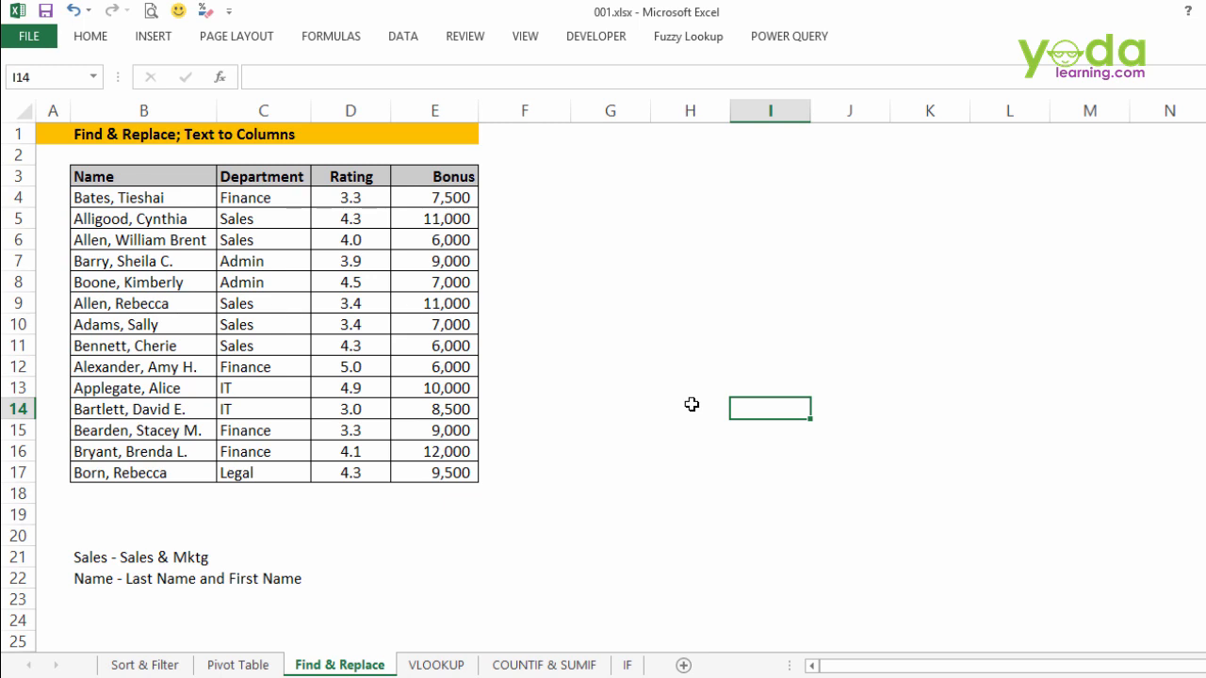
- Replace every "Sales" in the Department cells C4:C17 of the Find & Replace sheet with "Sales & Mktg"
{"action": "left_click_drag", "start_coordinate": [255, 199], "coordinate": [236, 468]}
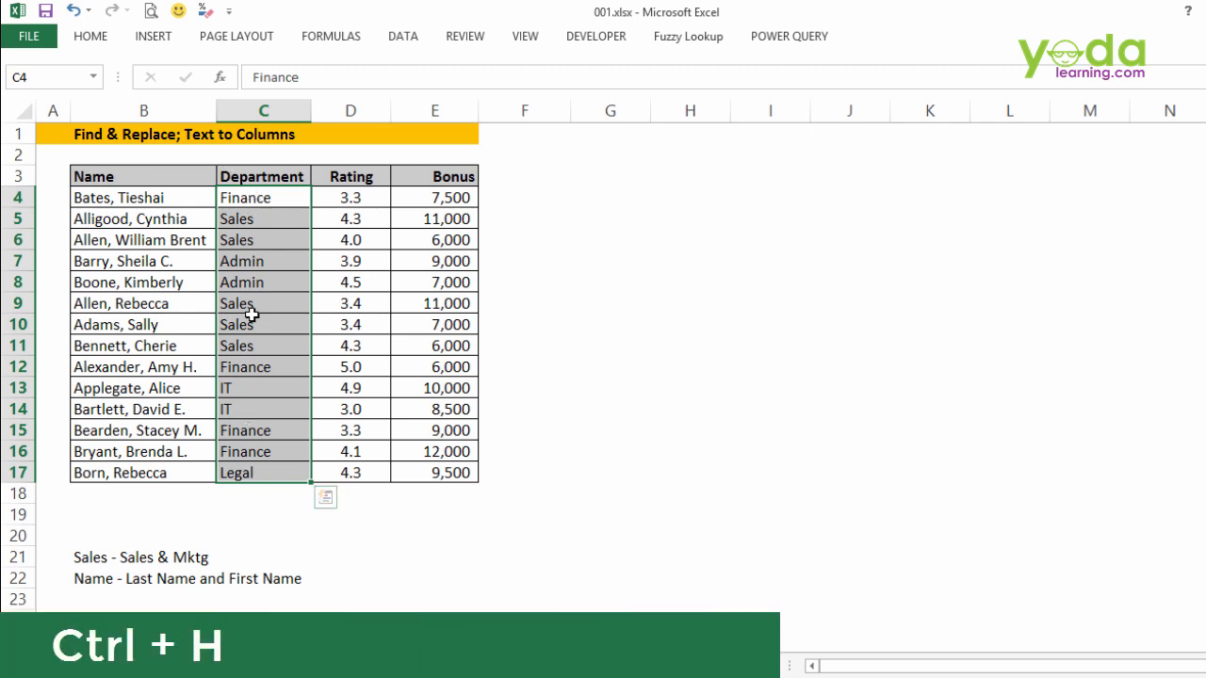
{"action": "key", "text": "ctrl+h"}
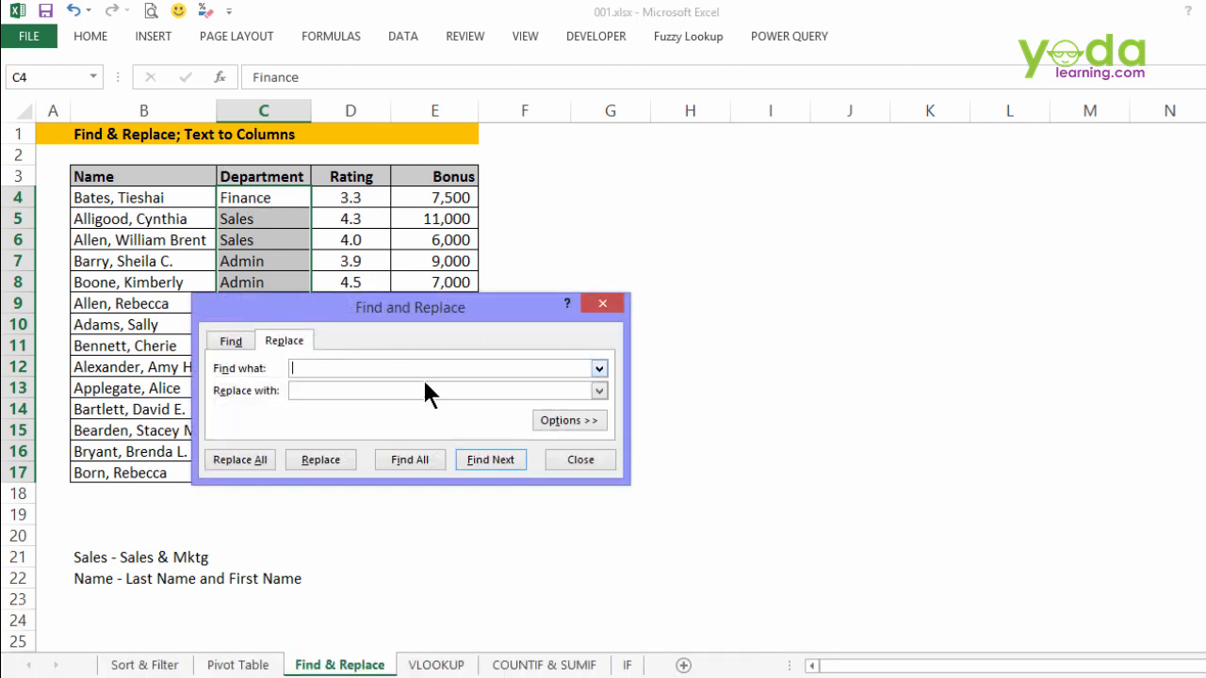
{"action": "type", "text": "Sales"}
{"action": "key", "text": "Tab"}
{"action": "type", "text": "Sales & Mktg"}
{"action": "left_click", "coordinate": [257, 459]}
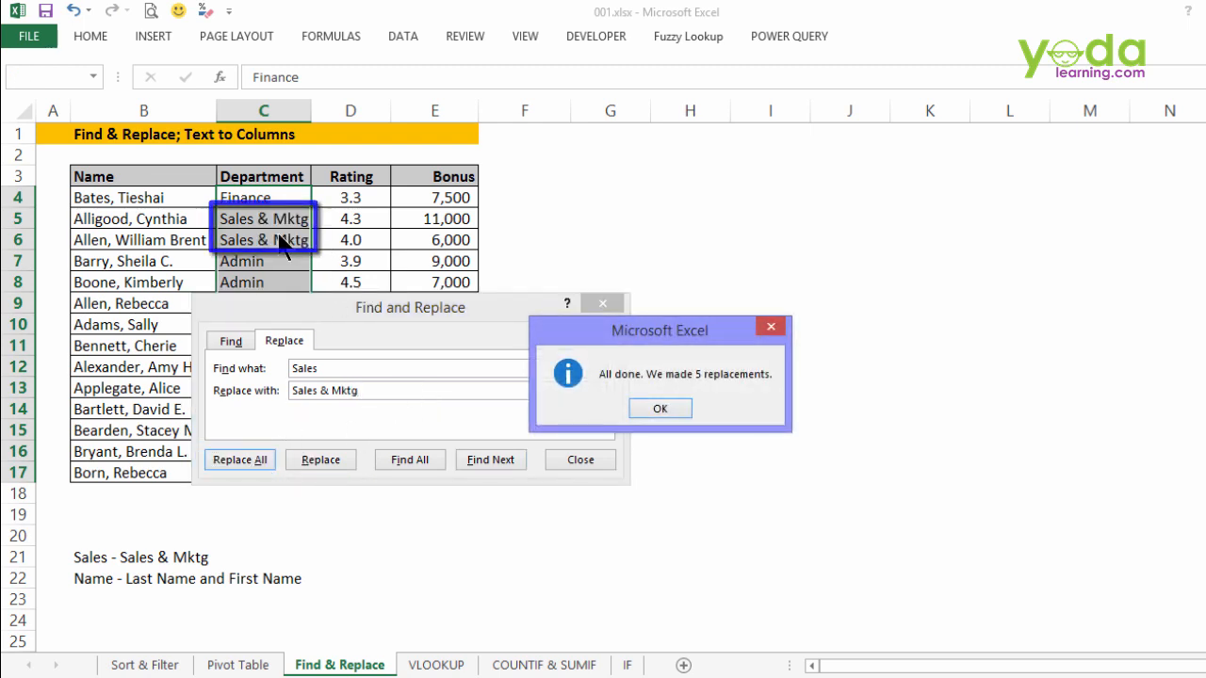
{"action": "left_click", "coordinate": [685, 413]}
{"action": "left_click", "coordinate": [607, 309]}
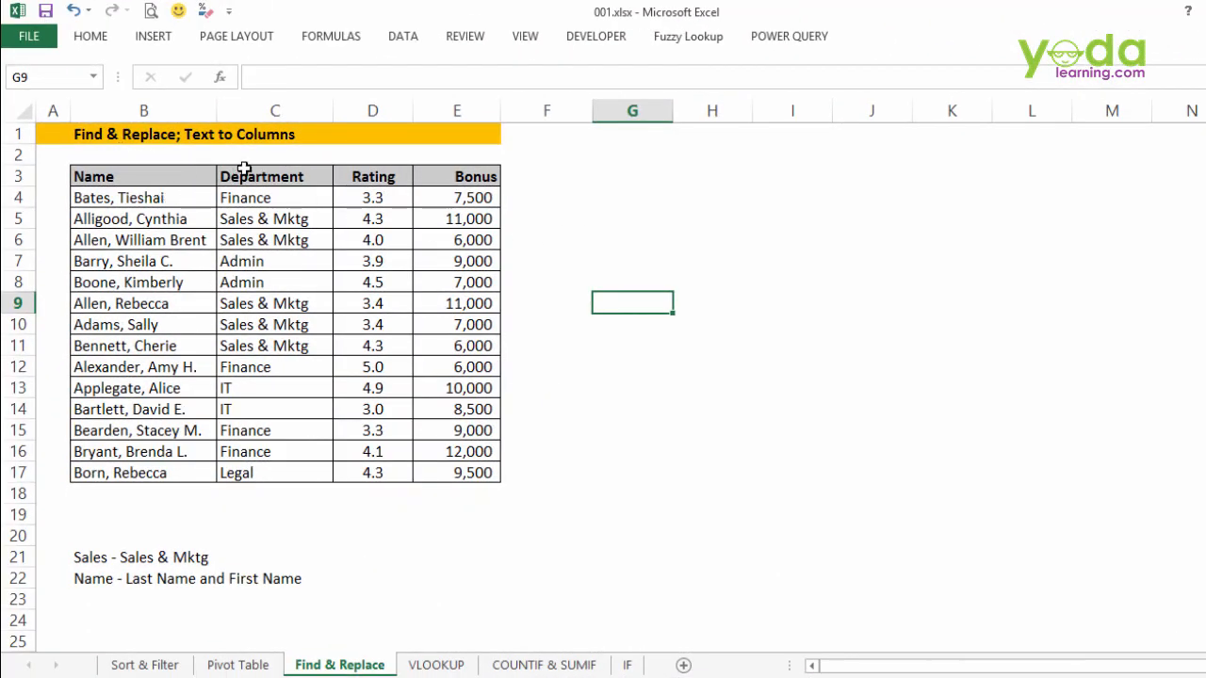
- Insert an empty column between the Name and Department columns
{"action": "left_click", "coordinate": [111, 198]}
{"action": "left_click_drag", "start_coordinate": [111, 198], "coordinate": [110, 471]}
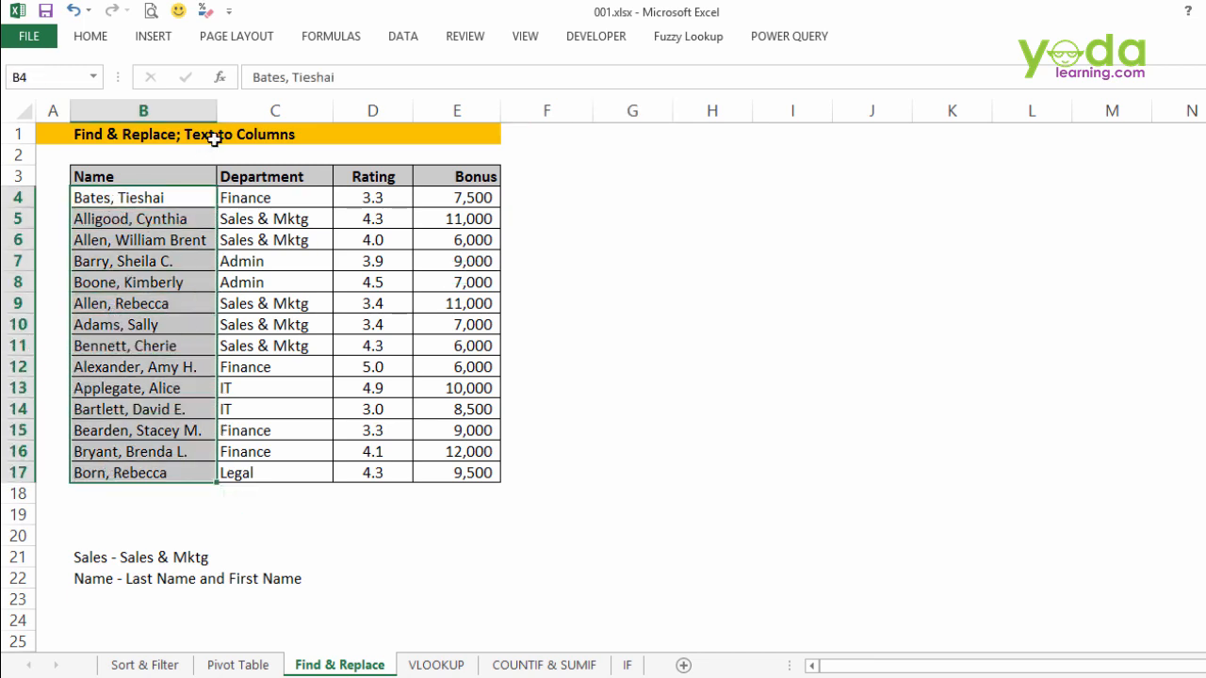
{"action": "left_click", "coordinate": [303, 113]}
{"action": "right_click", "coordinate": [257, 117]}
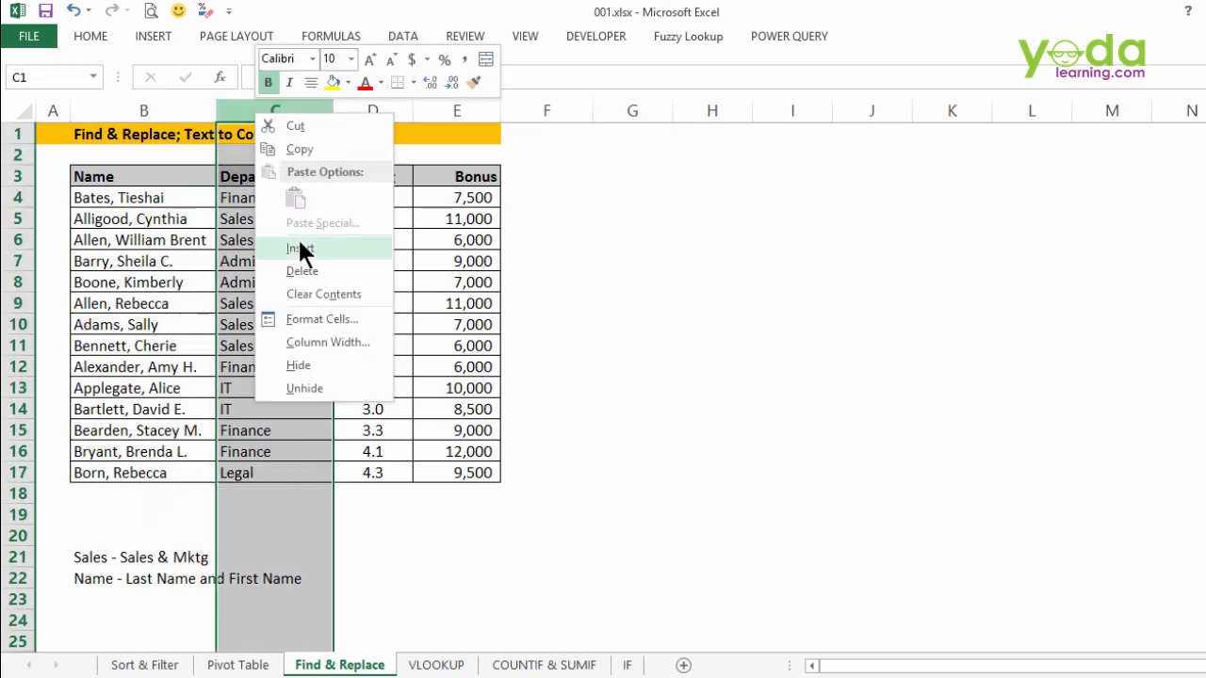
{"action": "left_click", "coordinate": [299, 247]}
- Split the names in B4:B17 into two columns at the comma with Text to Columns, replacing existing data in the adjacent column
{"action": "left_click_drag", "start_coordinate": [137, 199], "coordinate": [126, 471]}
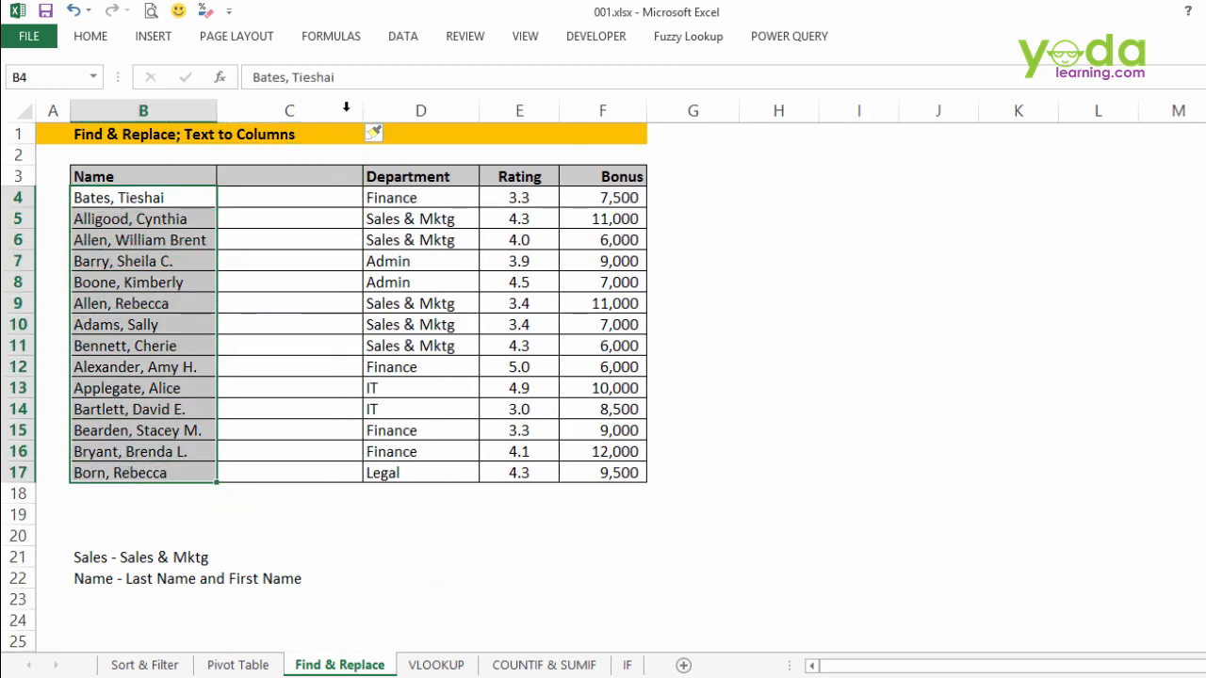
{"action": "left_click", "coordinate": [399, 37]}
{"action": "left_click", "coordinate": [660, 107]}
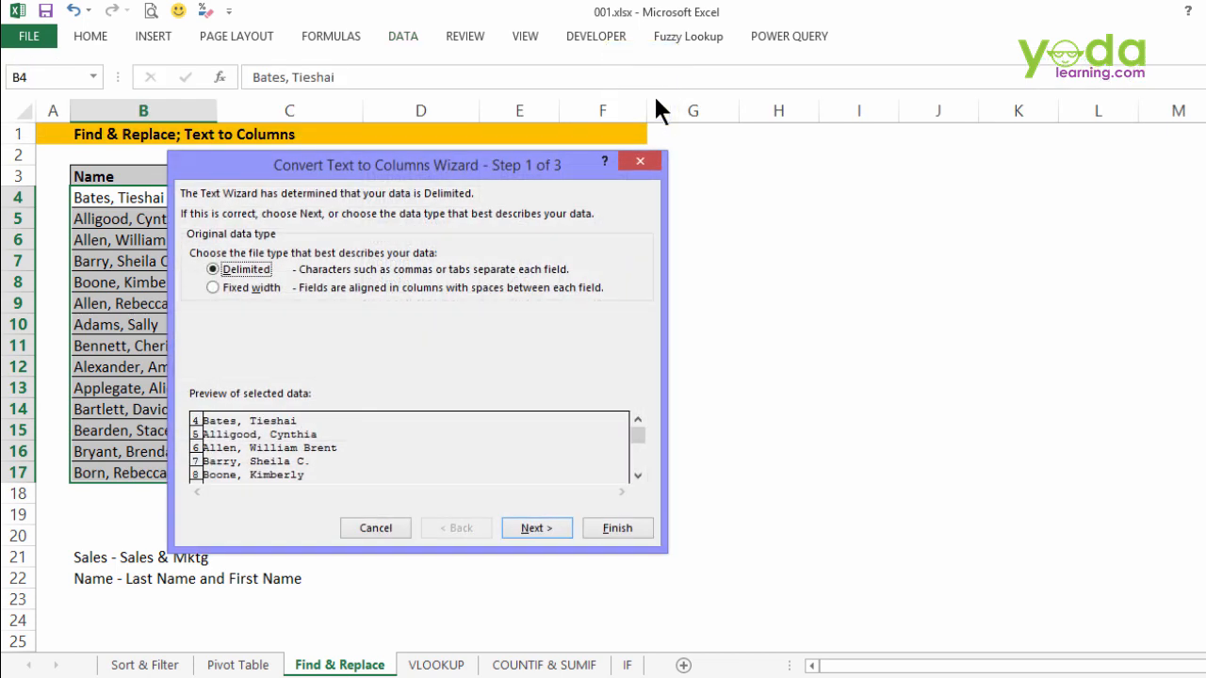
{"action": "left_click_drag", "start_coordinate": [468, 170], "coordinate": [575, 78]}
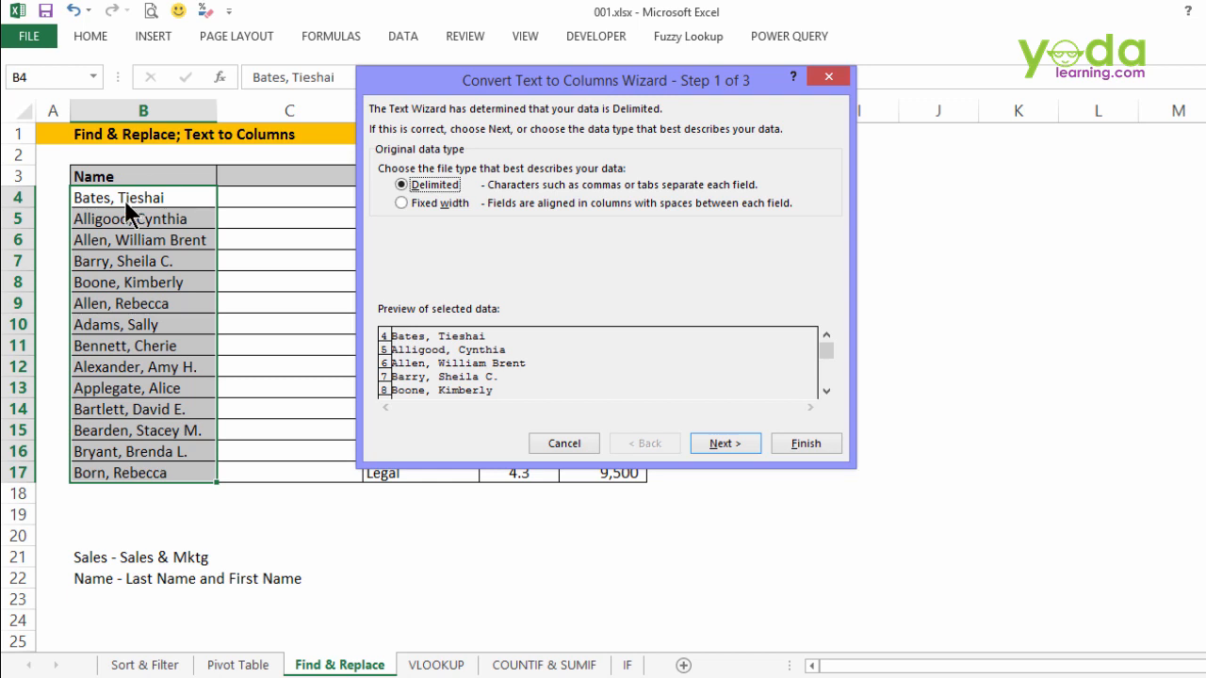
{"action": "left_click", "coordinate": [723, 444]}
{"action": "left_click", "coordinate": [385, 200]}
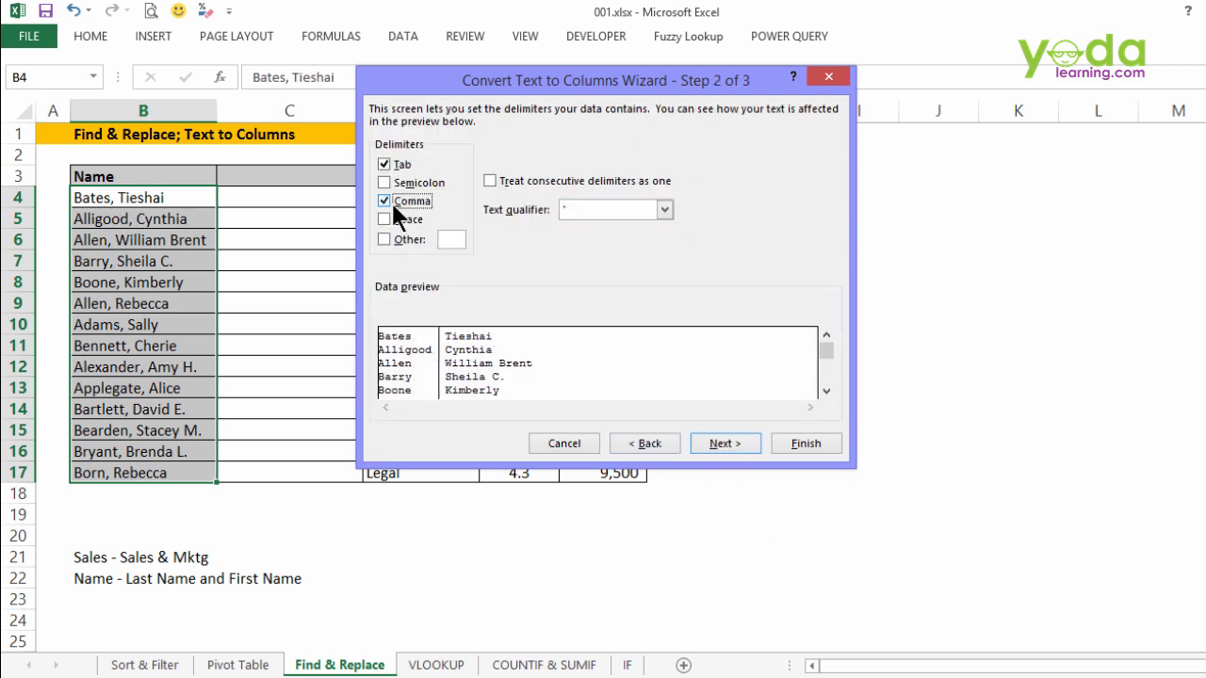
{"action": "left_click", "coordinate": [822, 444]}
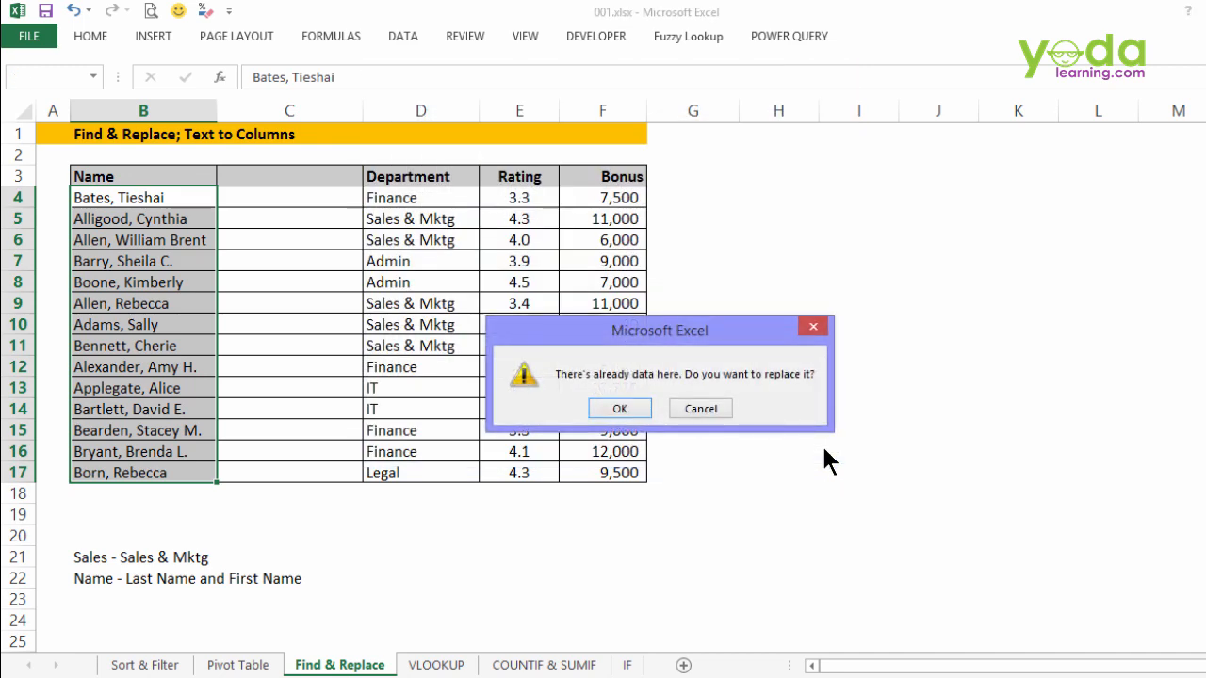
{"action": "left_click", "coordinate": [617, 411]}
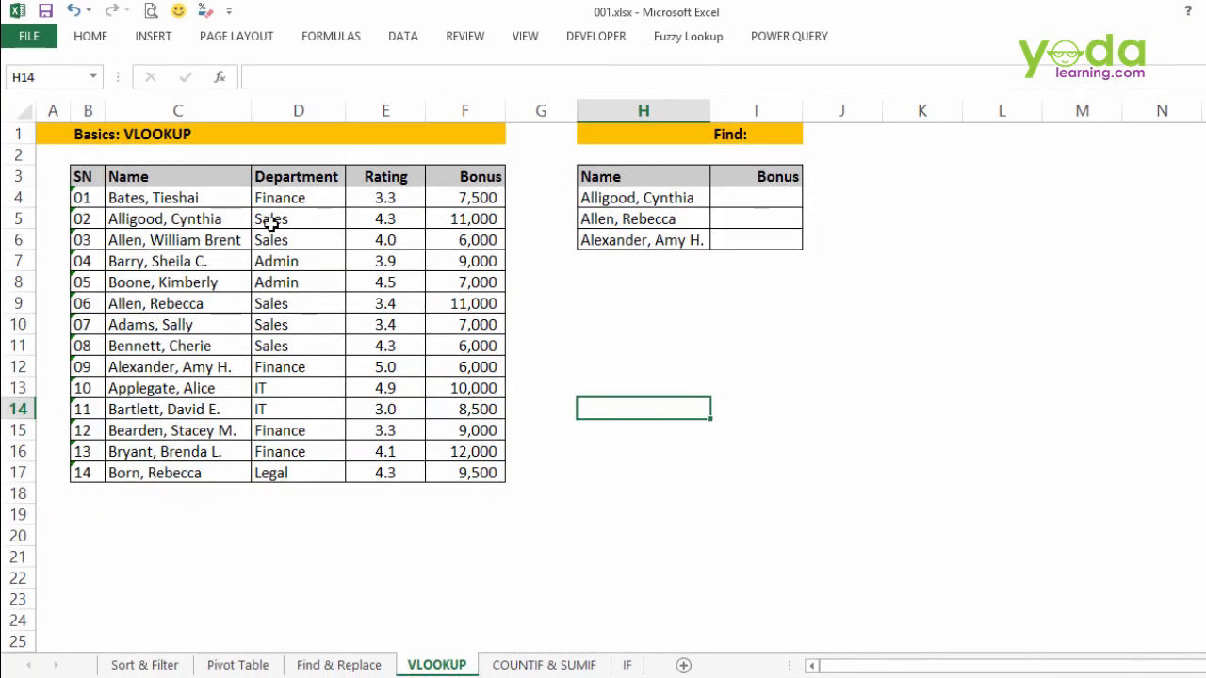
- Start a VLOOKUP formula in cell I4 of the VLOOKUP sheet with H4 as the lookup value
{"action": "left_click_drag", "start_coordinate": [624, 198], "coordinate": [619, 240]}
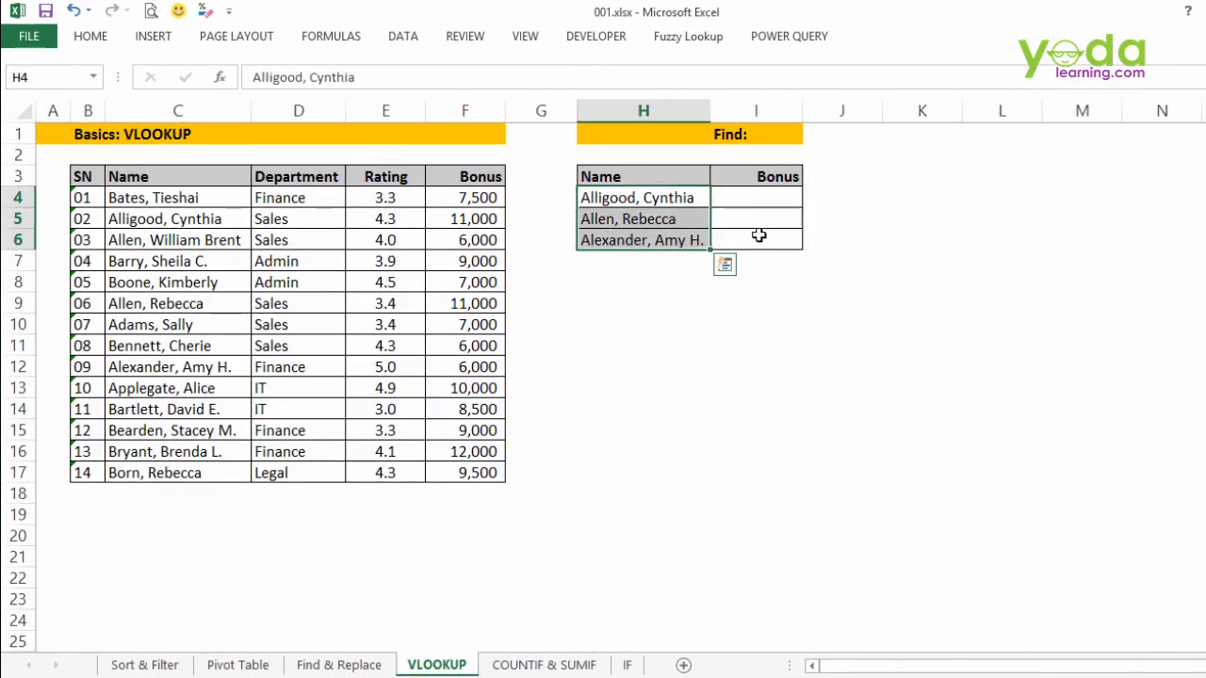
{"action": "left_click_drag", "start_coordinate": [773, 197], "coordinate": [764, 242]}
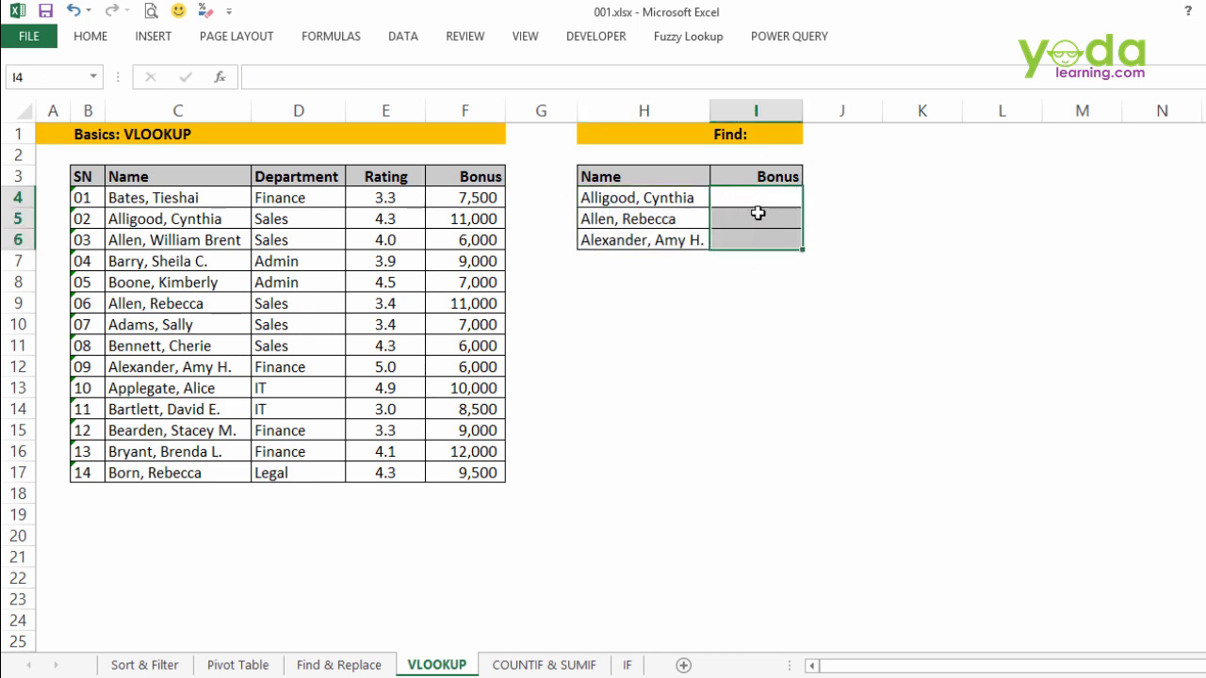
{"action": "left_click", "coordinate": [760, 197]}
{"action": "type", "text": "=vl"}
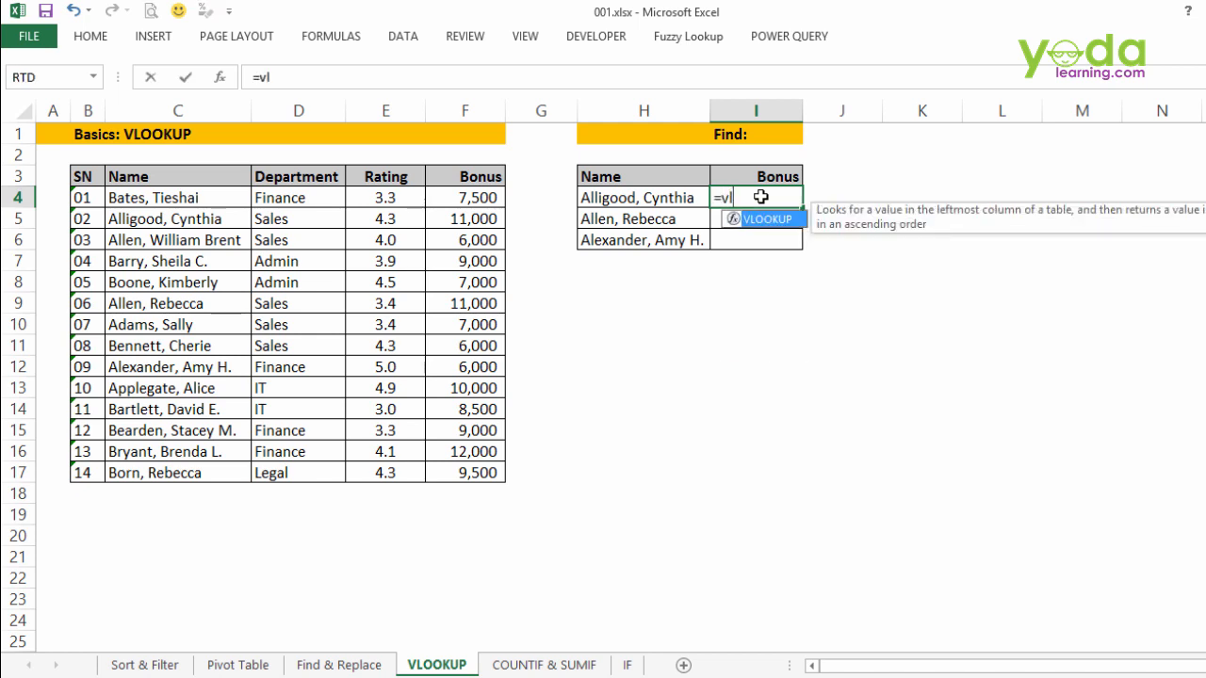
{"action": "key", "text": "Tab"}
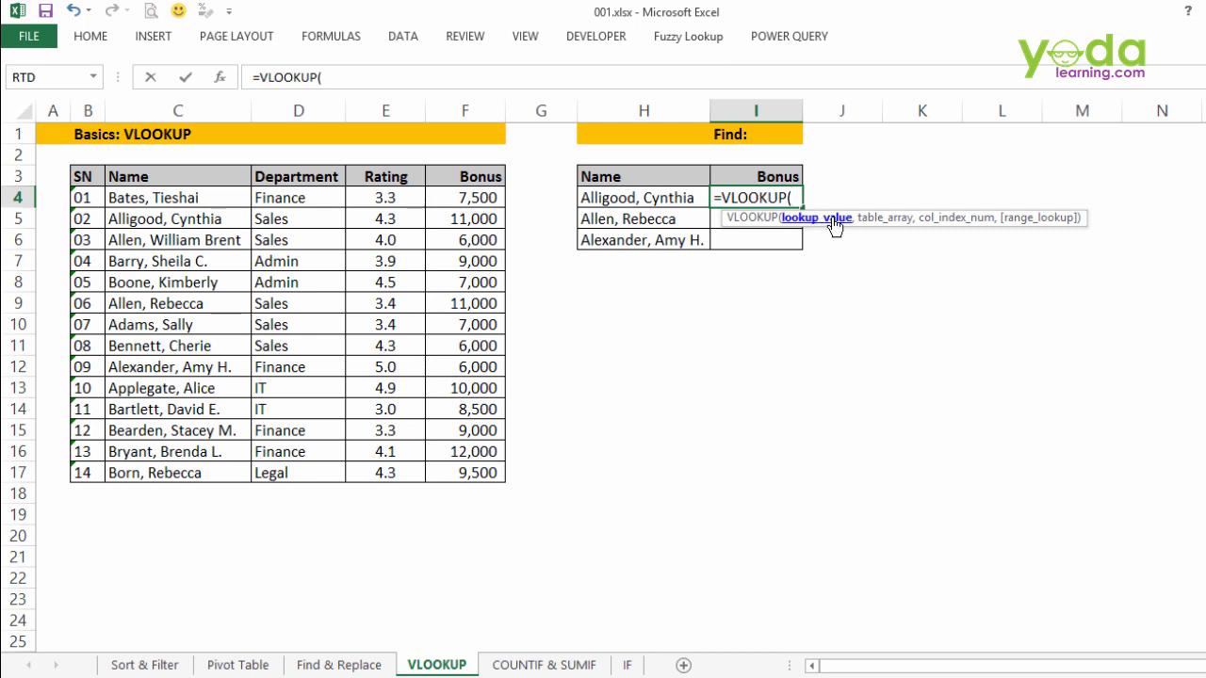
{"action": "left_click", "coordinate": [659, 195]}
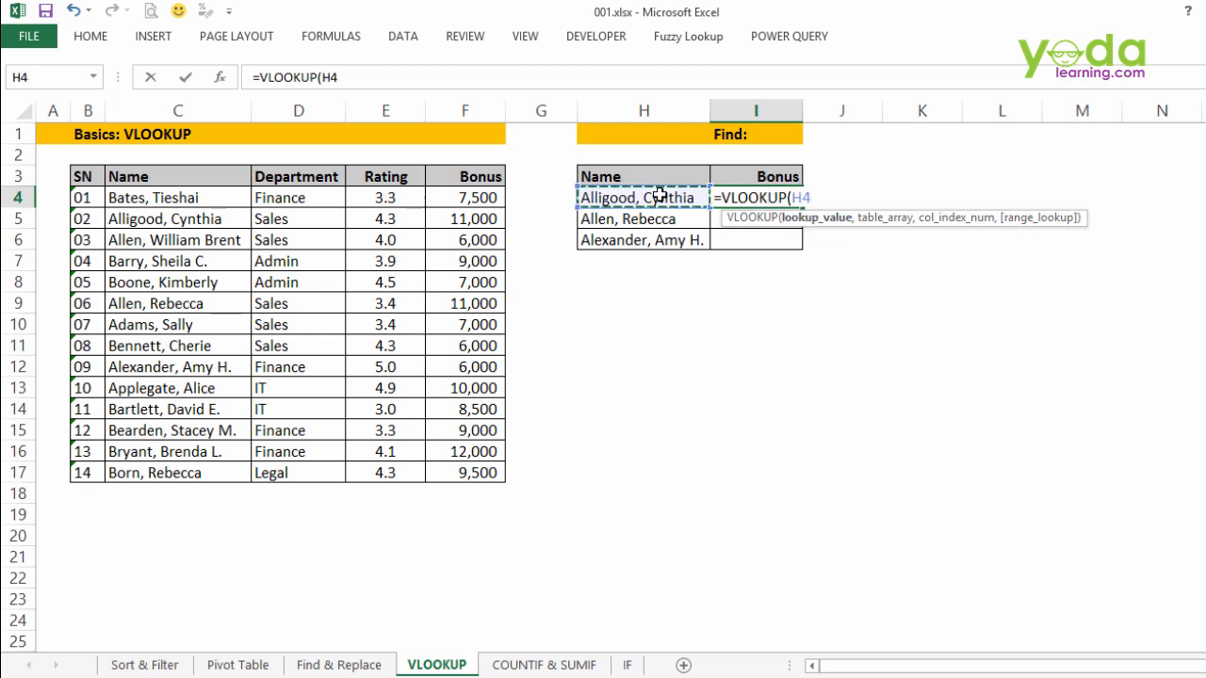
{"action": "type", "text": ","}
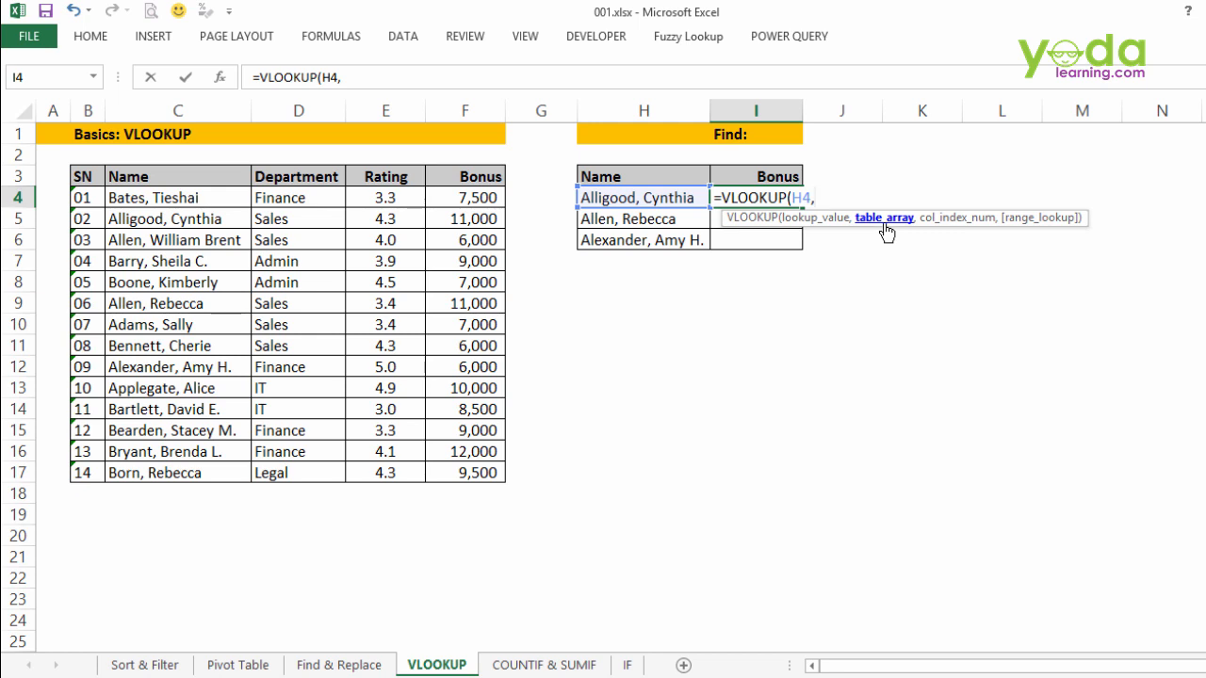
- Set the VLOOKUP table array to the absolute range $C$3:$F$17, leaving out the SN column
{"action": "left_click_drag", "start_coordinate": [94, 175], "coordinate": [476, 472]}
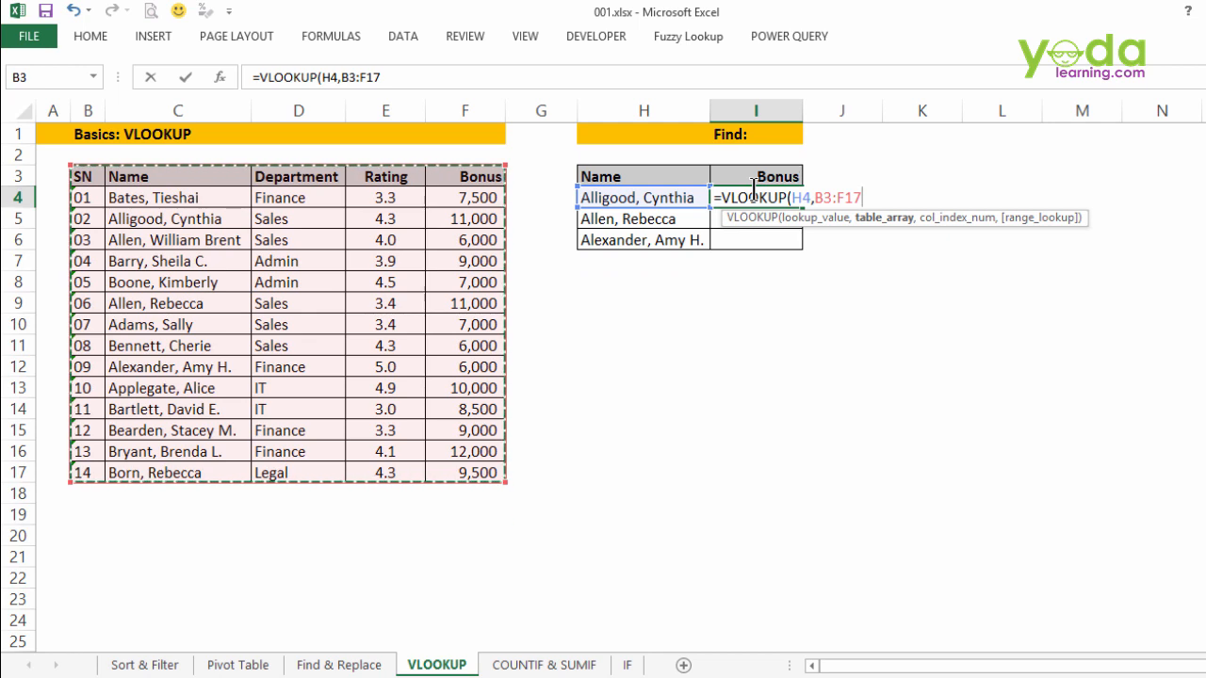
{"action": "left_click_drag", "start_coordinate": [225, 183], "coordinate": [451, 474]}
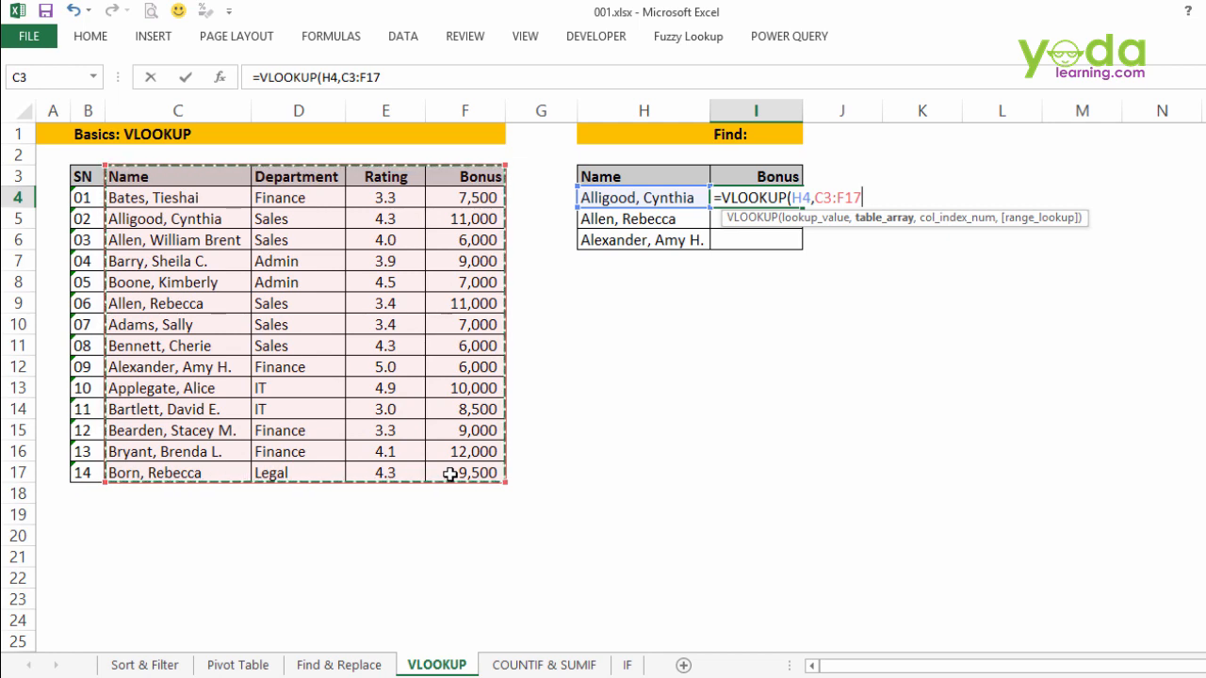
{"action": "key", "text": "F4"}
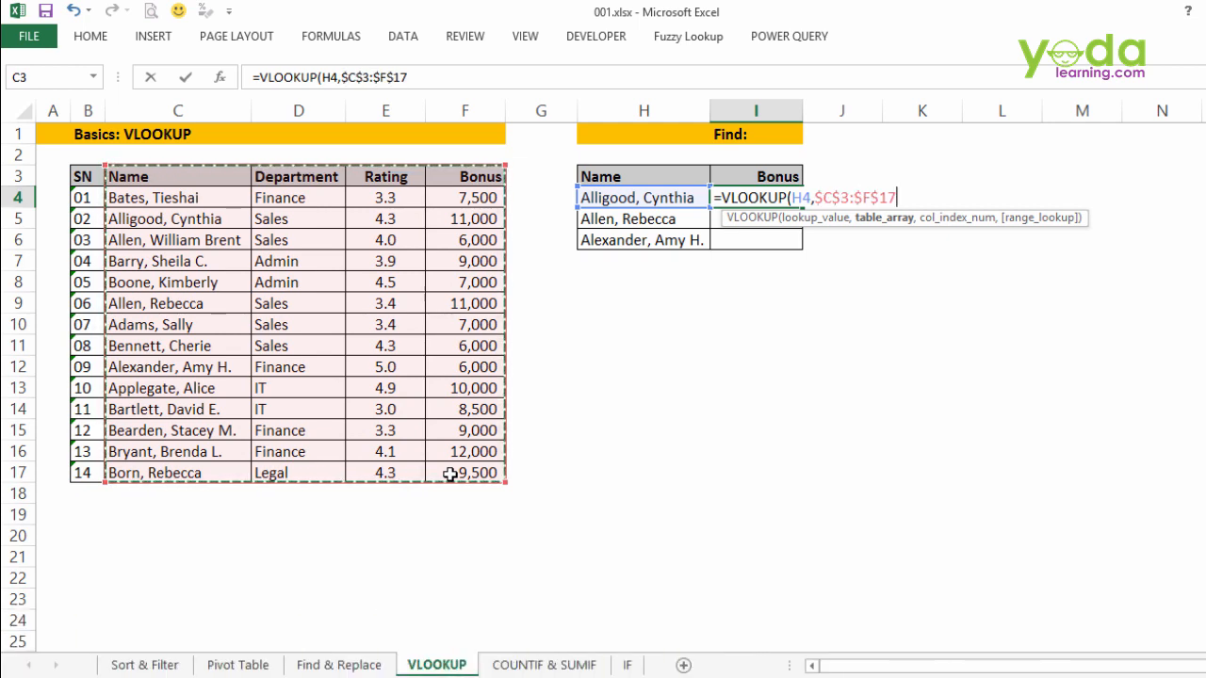
- Complete the VLOOKUP in I4 with column index 4 and exact match FALSE, and fill it down to I6
{"action": "type", "text": ",4"}
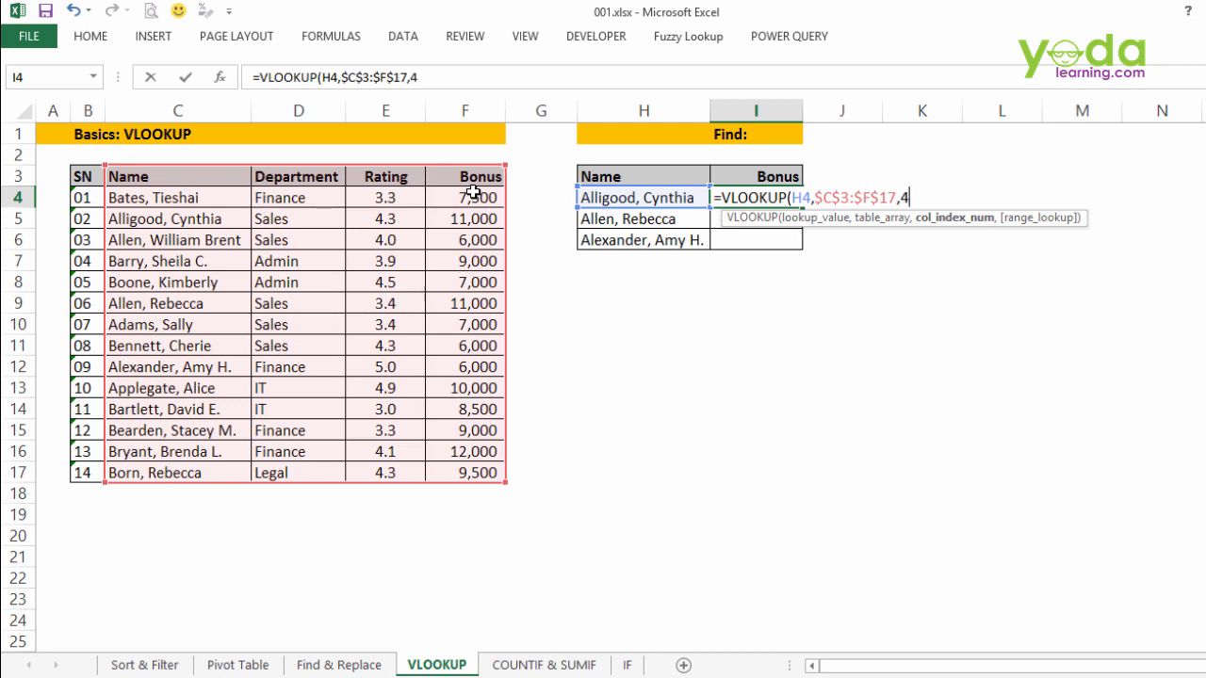
{"action": "type", "text": ","}
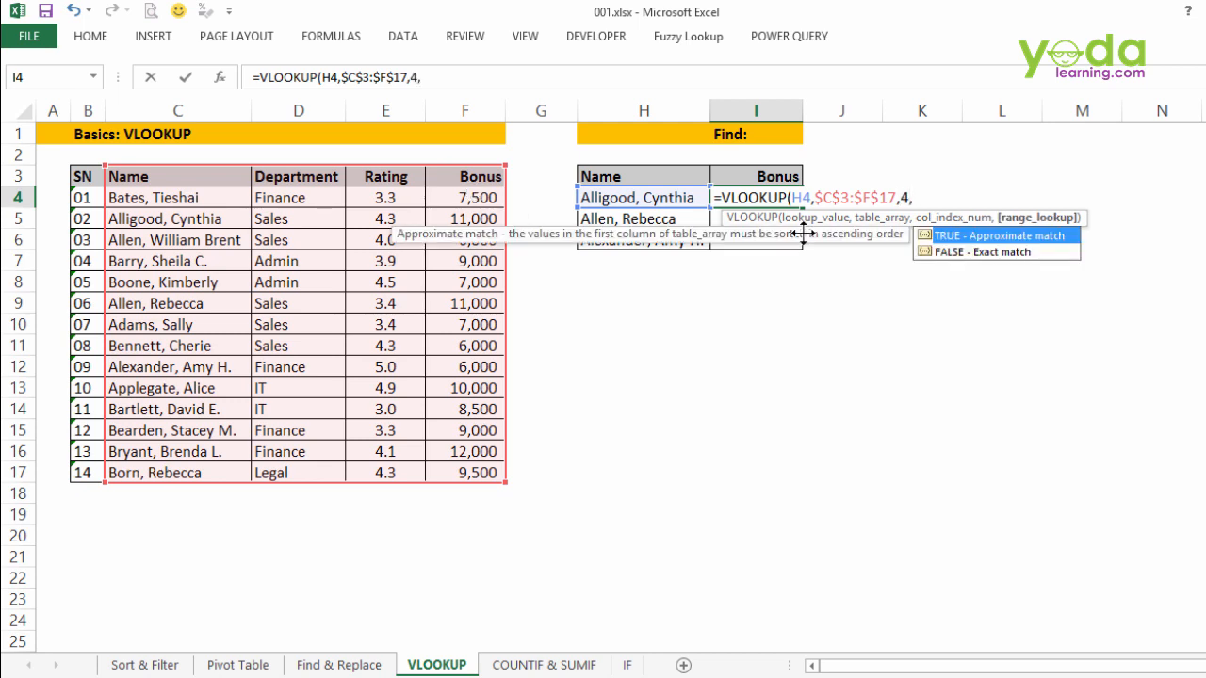
{"action": "double_click", "coordinate": [949, 246]}
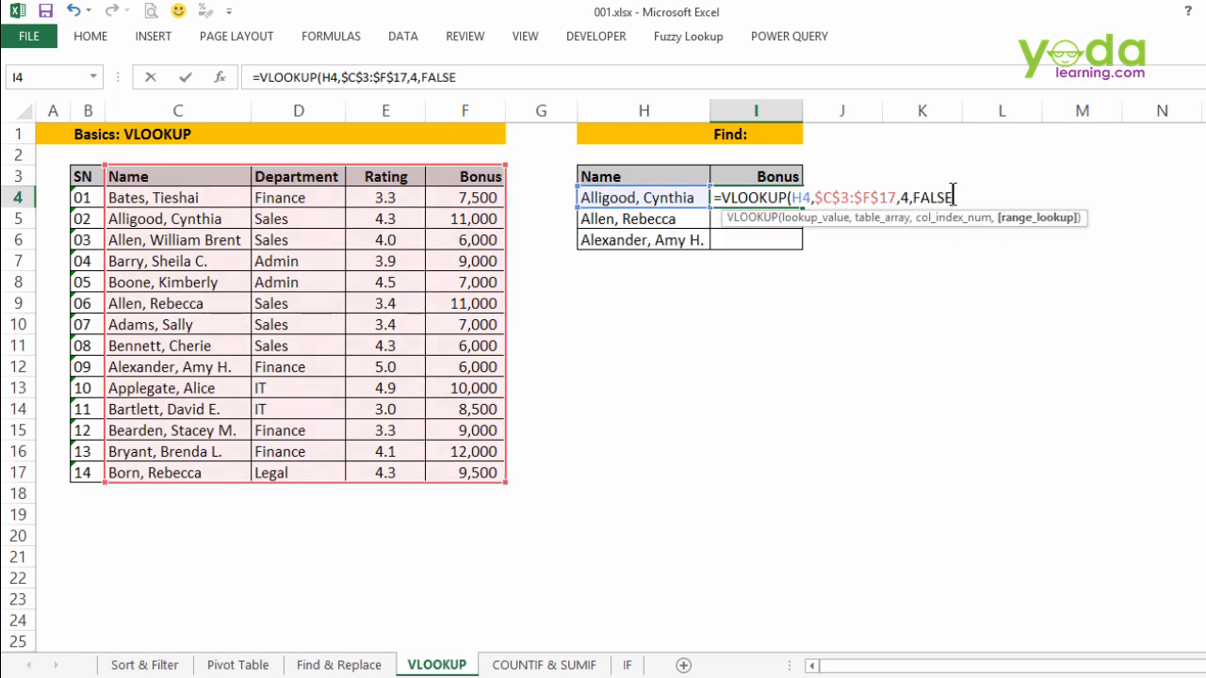
{"action": "type", "text": ")"}
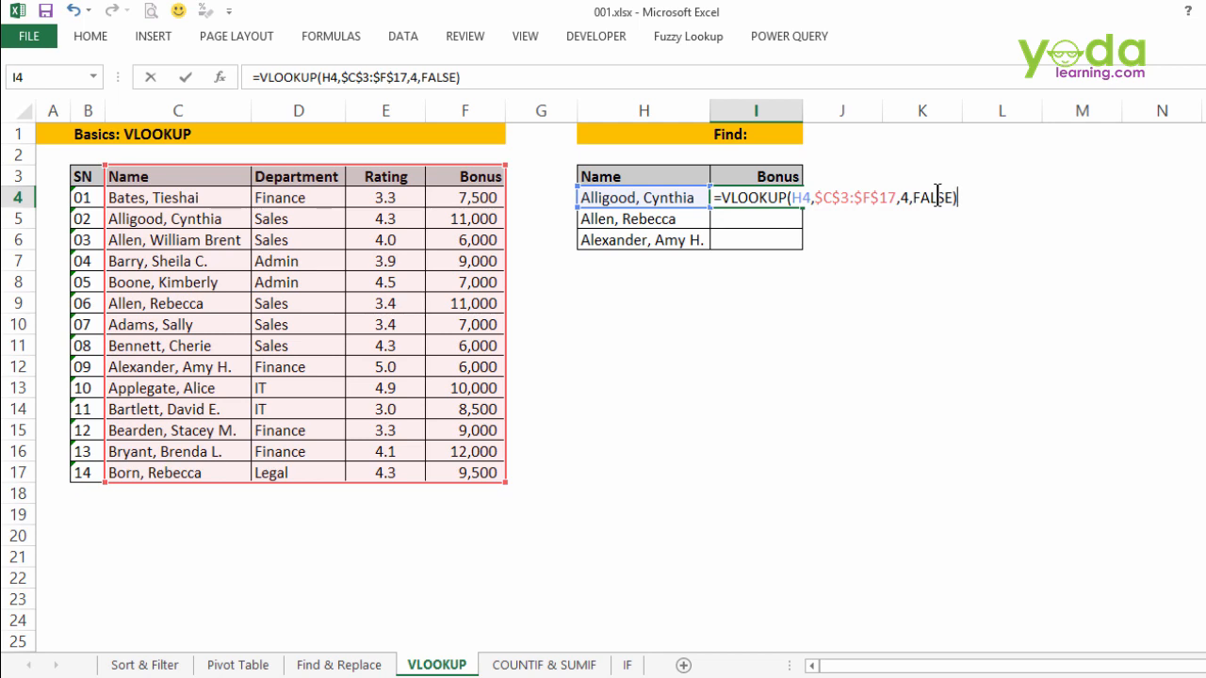
{"action": "key", "text": "Return"}
{"action": "left_click_drag", "start_coordinate": [794, 202], "coordinate": [787, 245]}
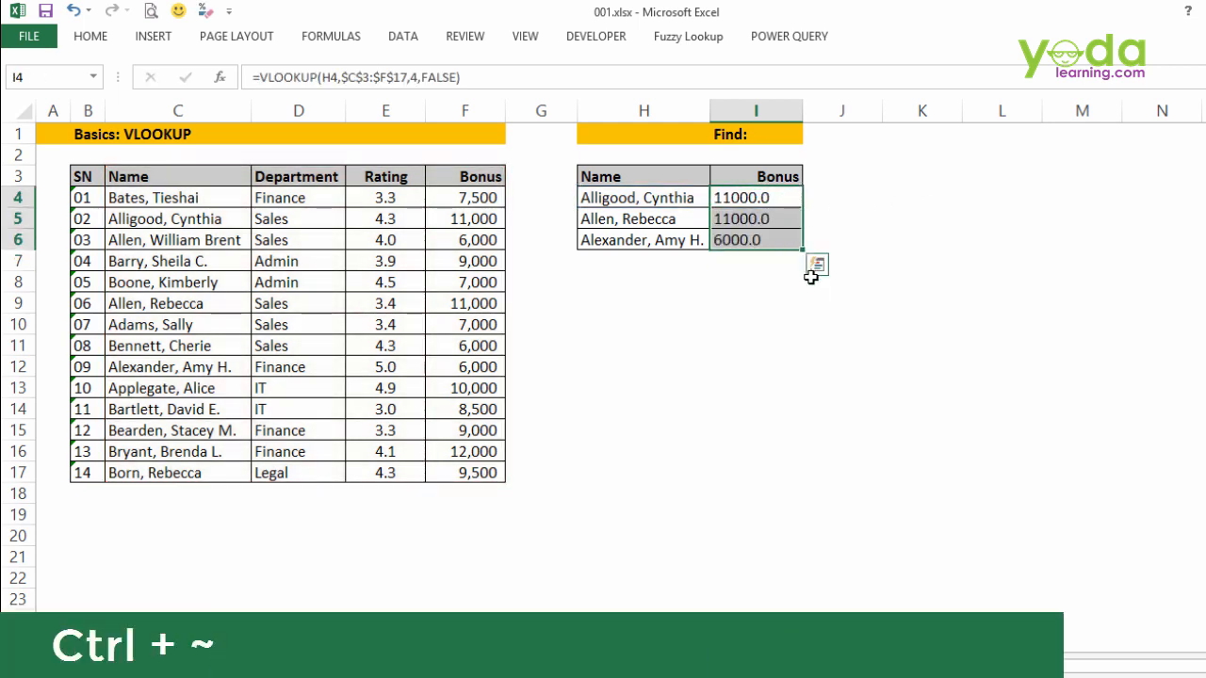
- Show the sheet's formulas to examine the VLOOKUPs in I4:I6, and switch back to displaying values
{"action": "key", "text": "ctrl+grave"}
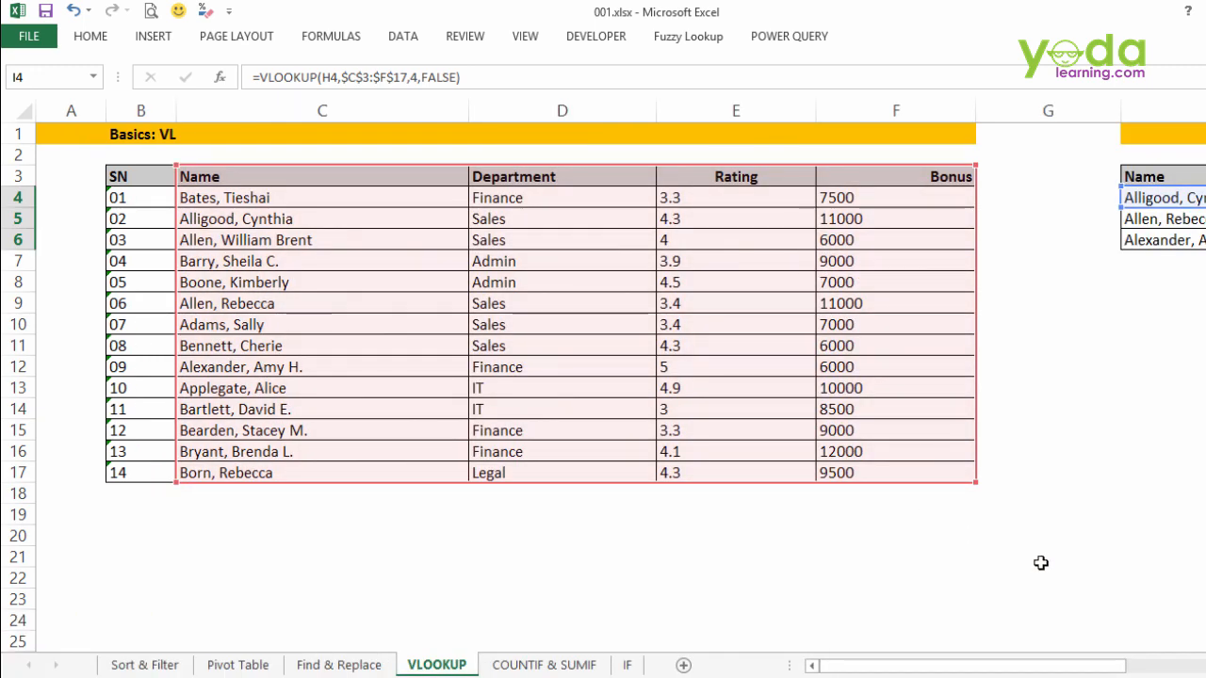
{"action": "left_click_drag", "start_coordinate": [1107, 671], "coordinate": [1204, 670]}
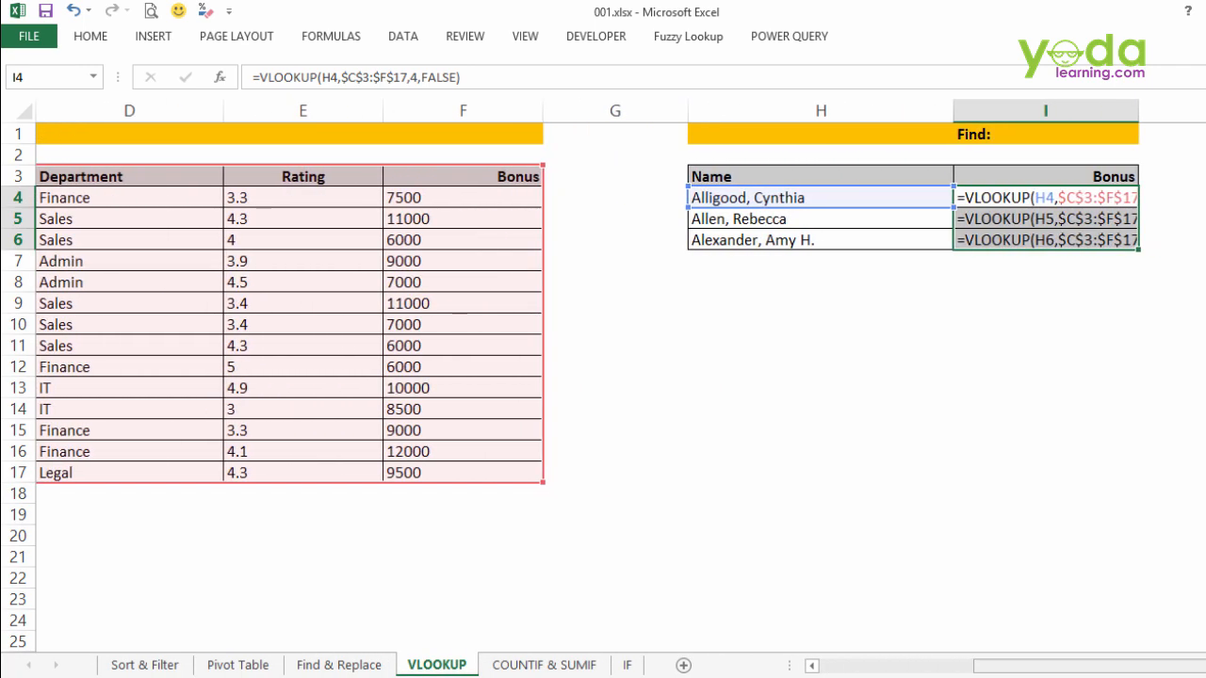
{"action": "key", "text": "ctrl+grave"}
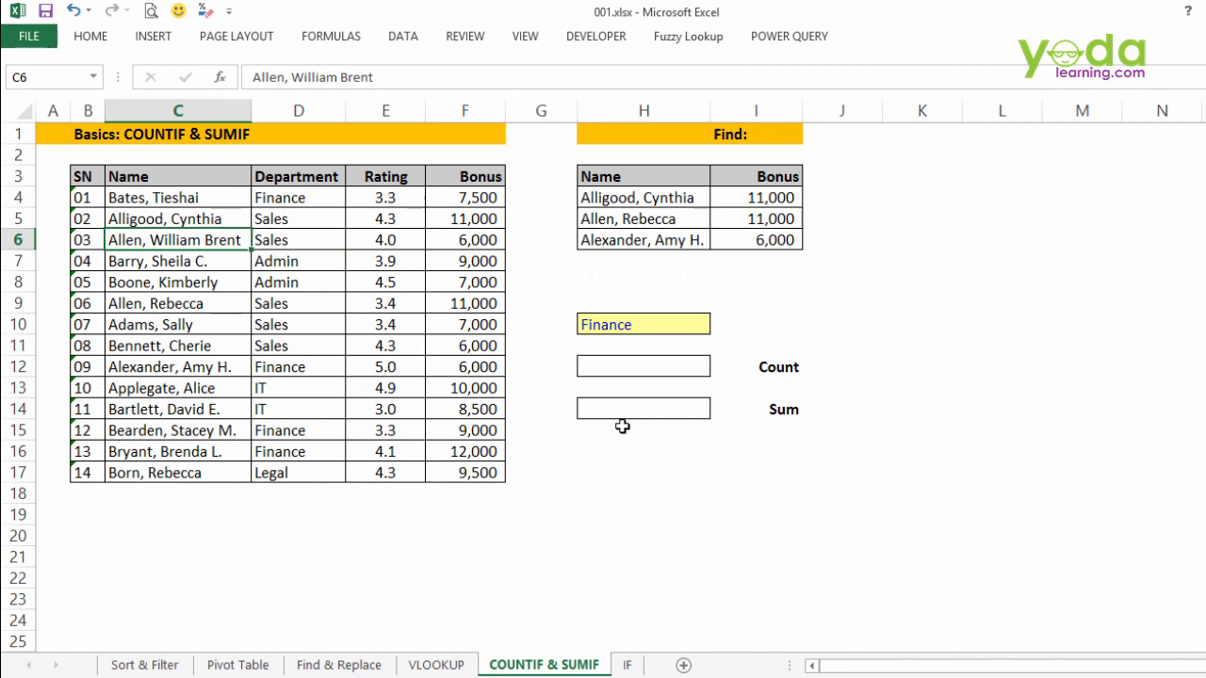
- Start a COUNTIF formula in the Count cell H12 of the COUNTIF & SUMIF sheet and open its function arguments
{"action": "left_click_drag", "start_coordinate": [283, 198], "coordinate": [273, 493]}
{"action": "left_click", "coordinate": [635, 371]}
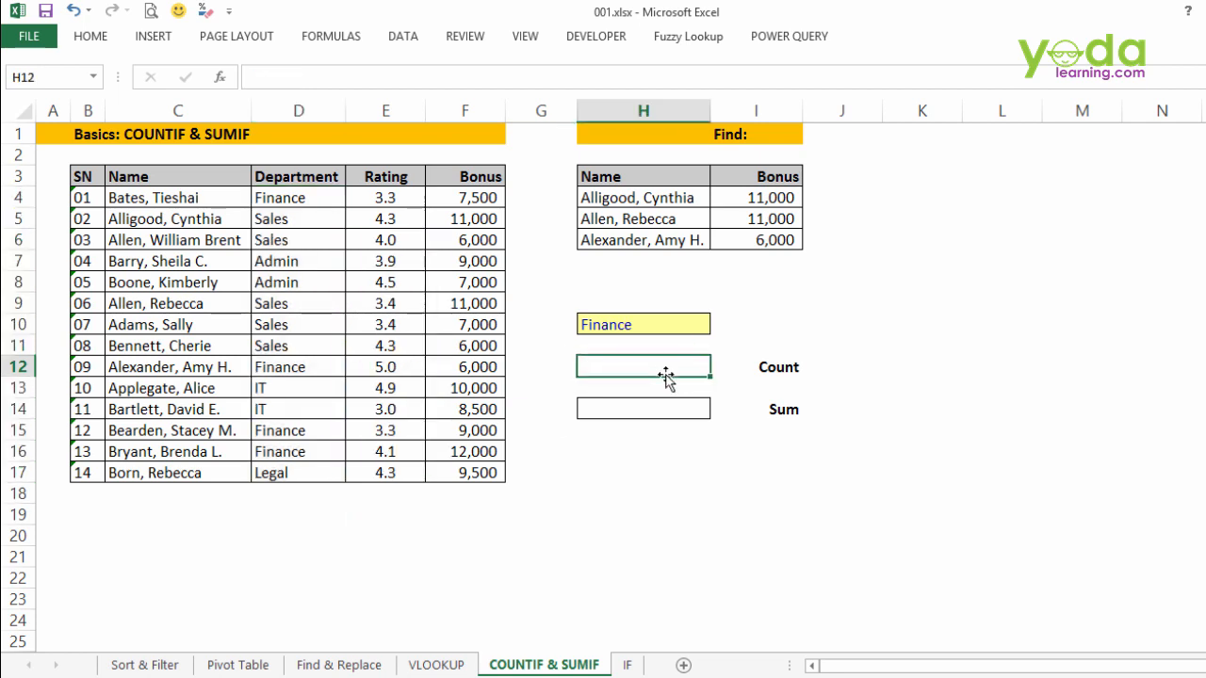
{"action": "type", "text": "=countif"}
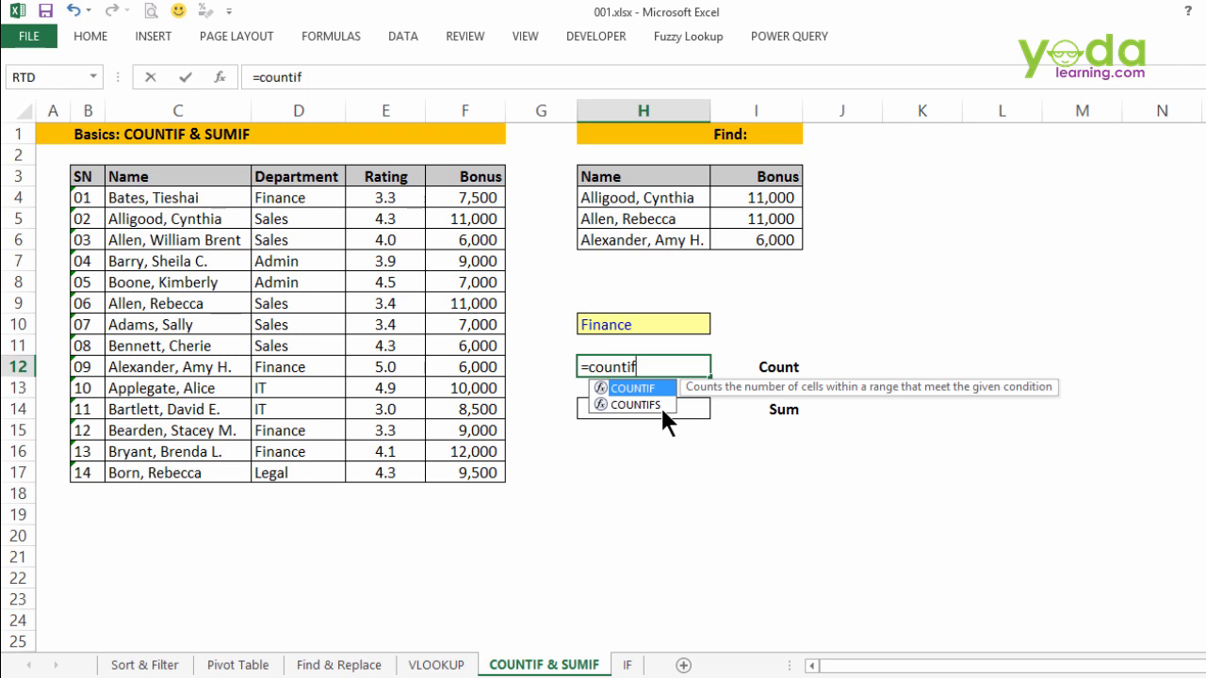
{"action": "key", "text": "Tab"}
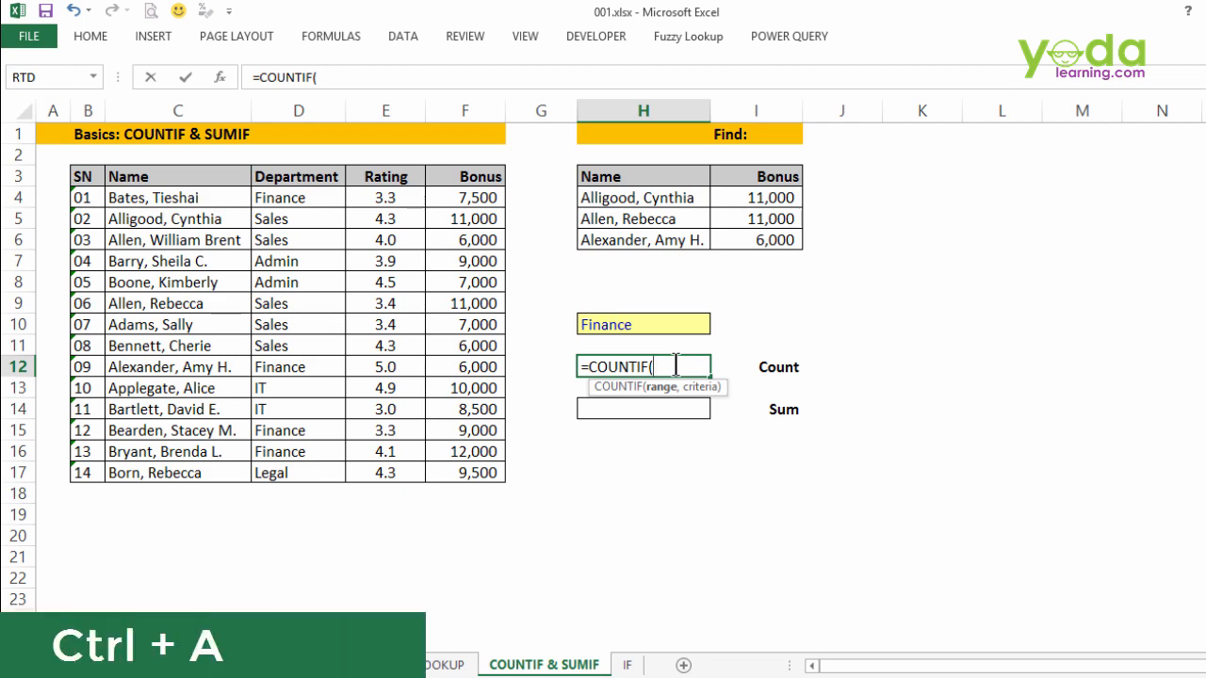
{"action": "key", "text": "ctrl+a"}
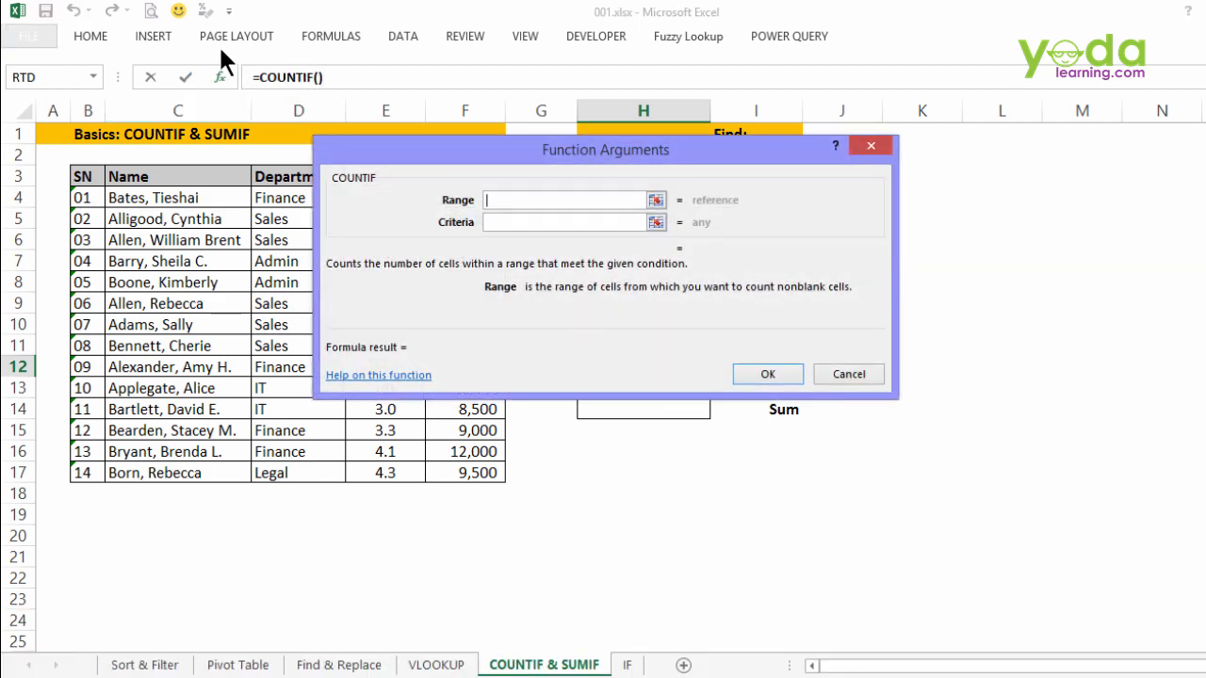
- Complete the COUNTIF with the absolute Department range $D$3:$D$17 and H10 as the criteria
{"action": "left_click_drag", "start_coordinate": [440, 152], "coordinate": [425, 377]}
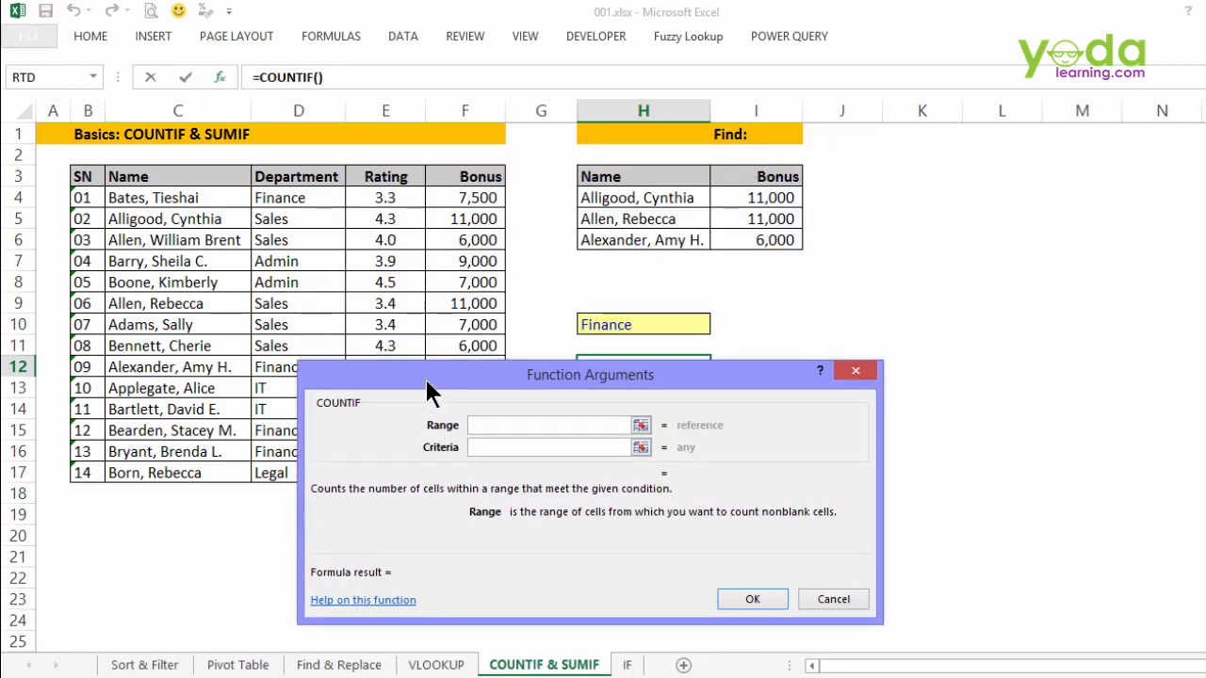
{"action": "left_click", "coordinate": [498, 446]}
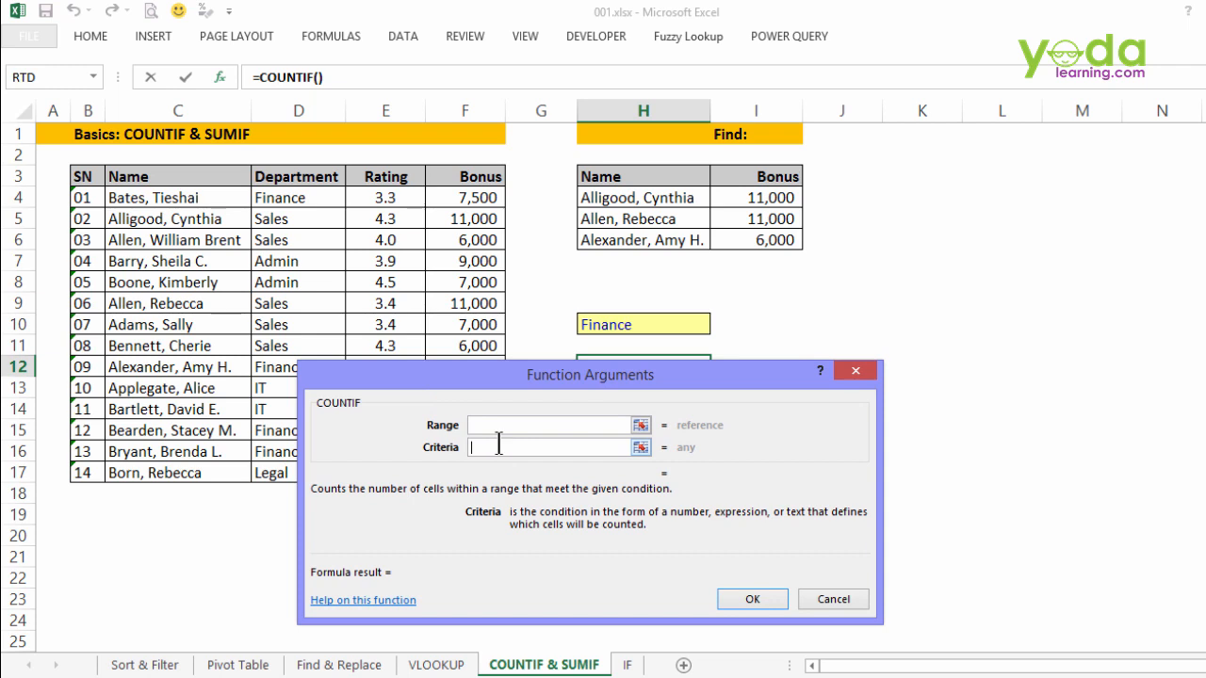
{"action": "left_click", "coordinate": [598, 321]}
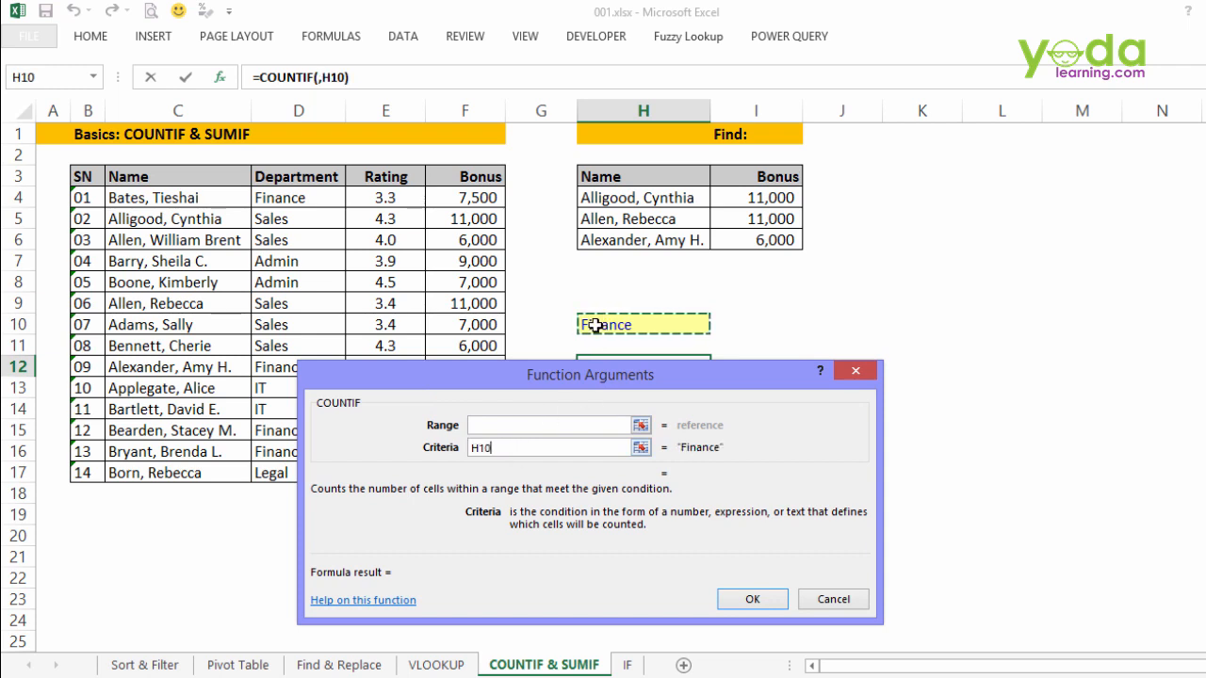
{"action": "left_click", "coordinate": [485, 424]}
{"action": "left_click_drag", "start_coordinate": [298, 175], "coordinate": [290, 477]}
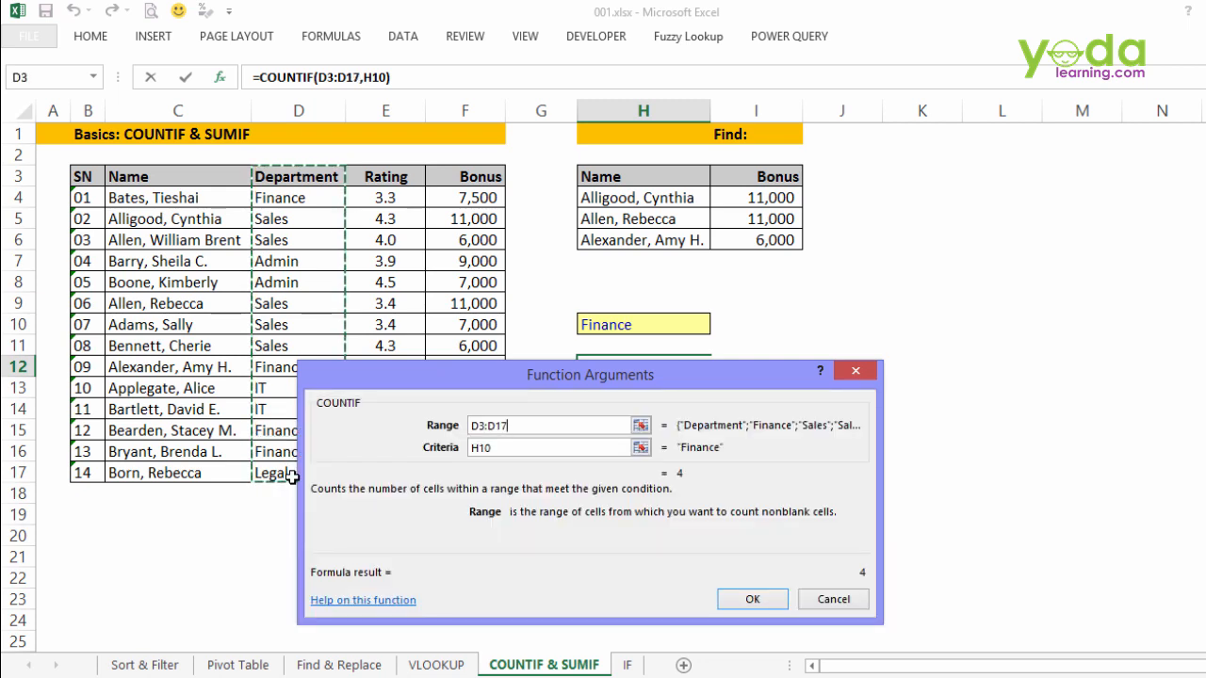
{"action": "key", "text": "F4"}
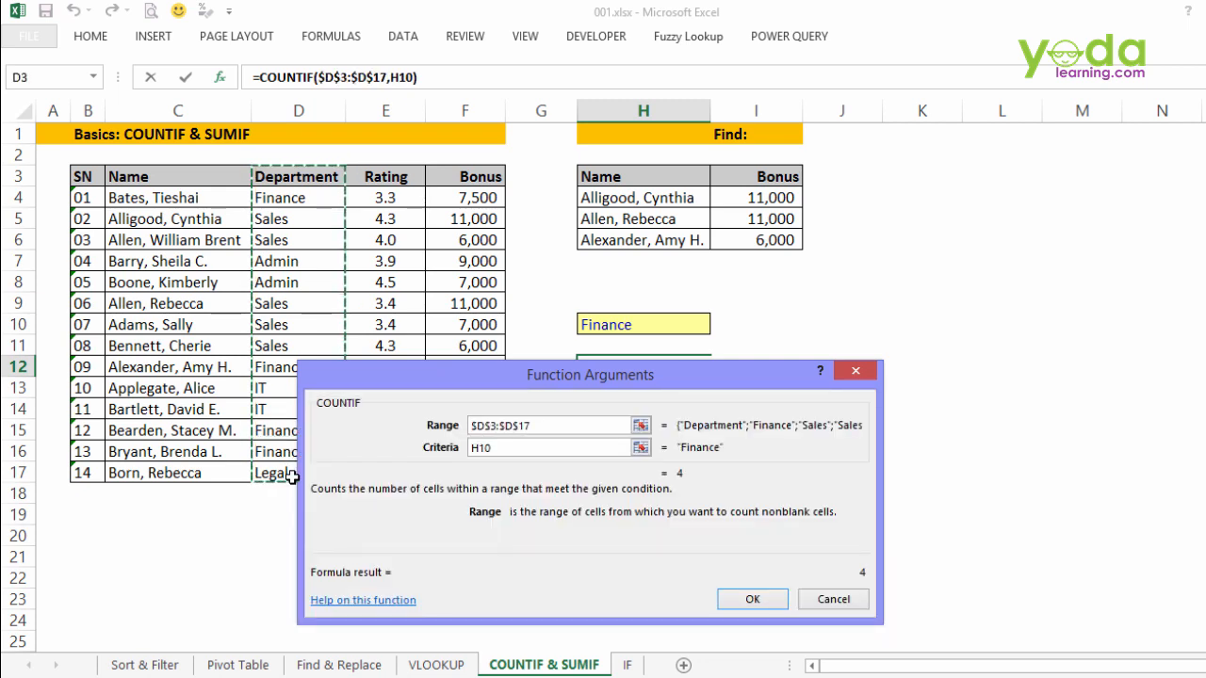
{"action": "left_click", "coordinate": [738, 598]}
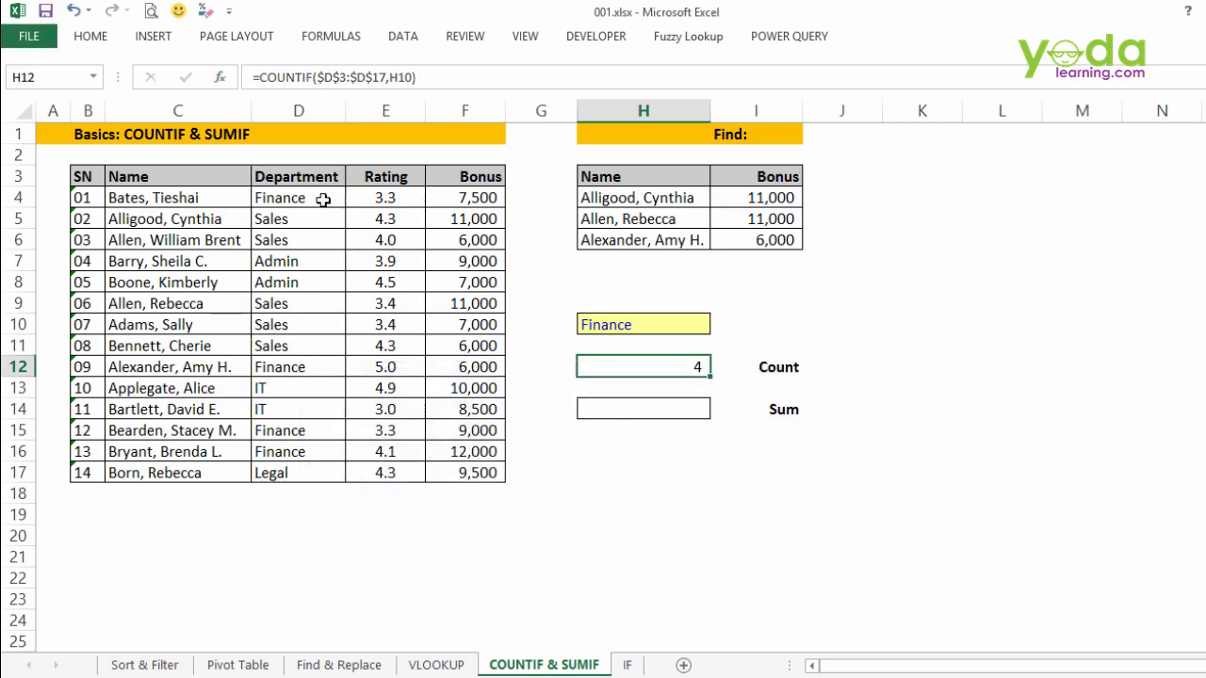
- Change the department criterion in cell H10 to Sales
{"action": "left_click", "coordinate": [662, 321]}
{"action": "type", "text": "Sales"}
{"action": "key", "text": "Tab"}
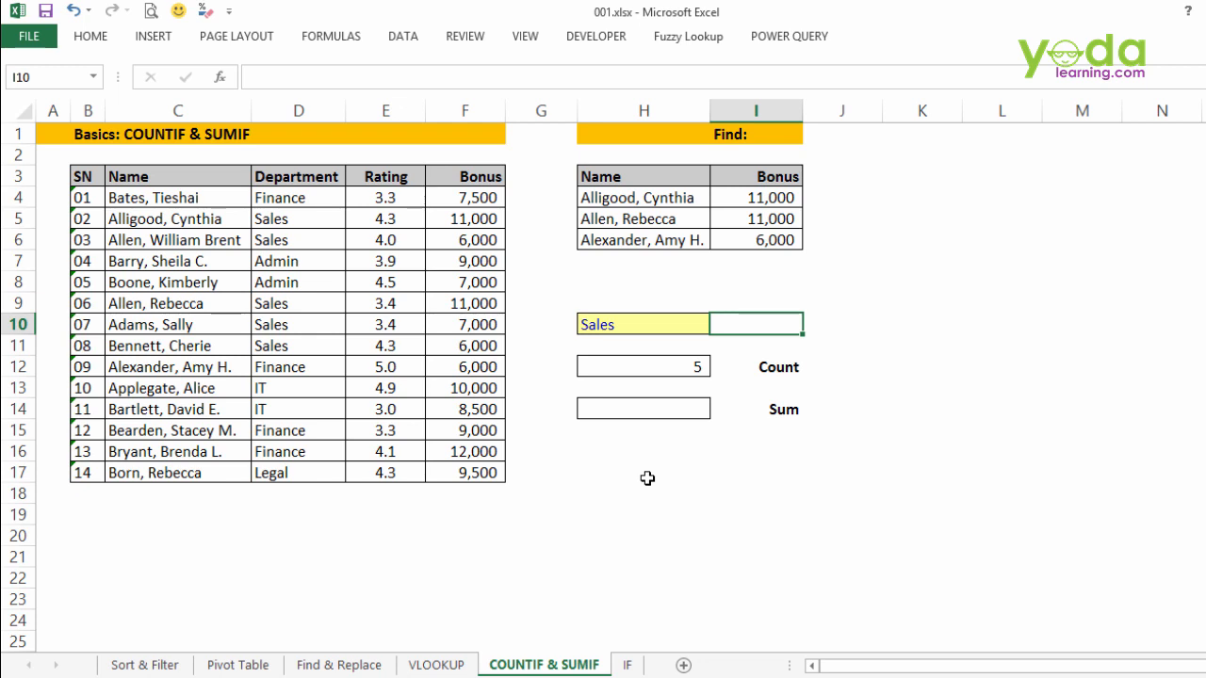
- Start a SUMIF formula in the Sum cell H14 and open its function arguments, moved clear of the table
{"action": "left_click", "coordinate": [643, 412]}
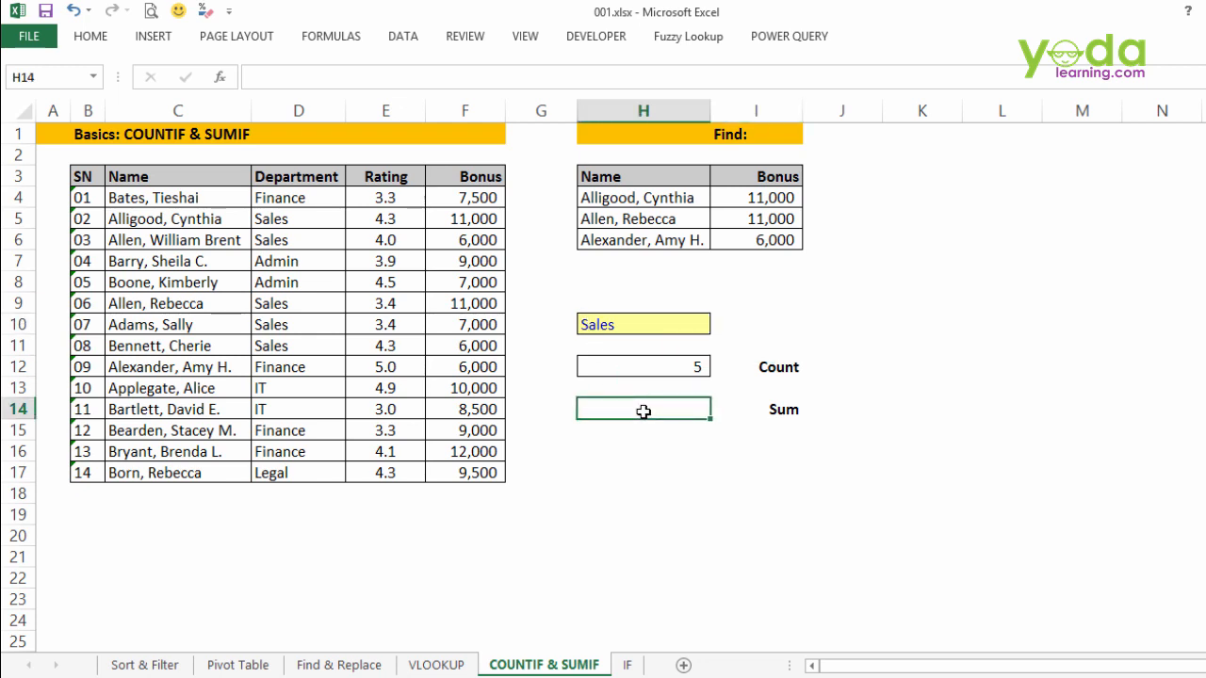
{"action": "type", "text": "=sumif"}
{"action": "key", "text": "Tab"}
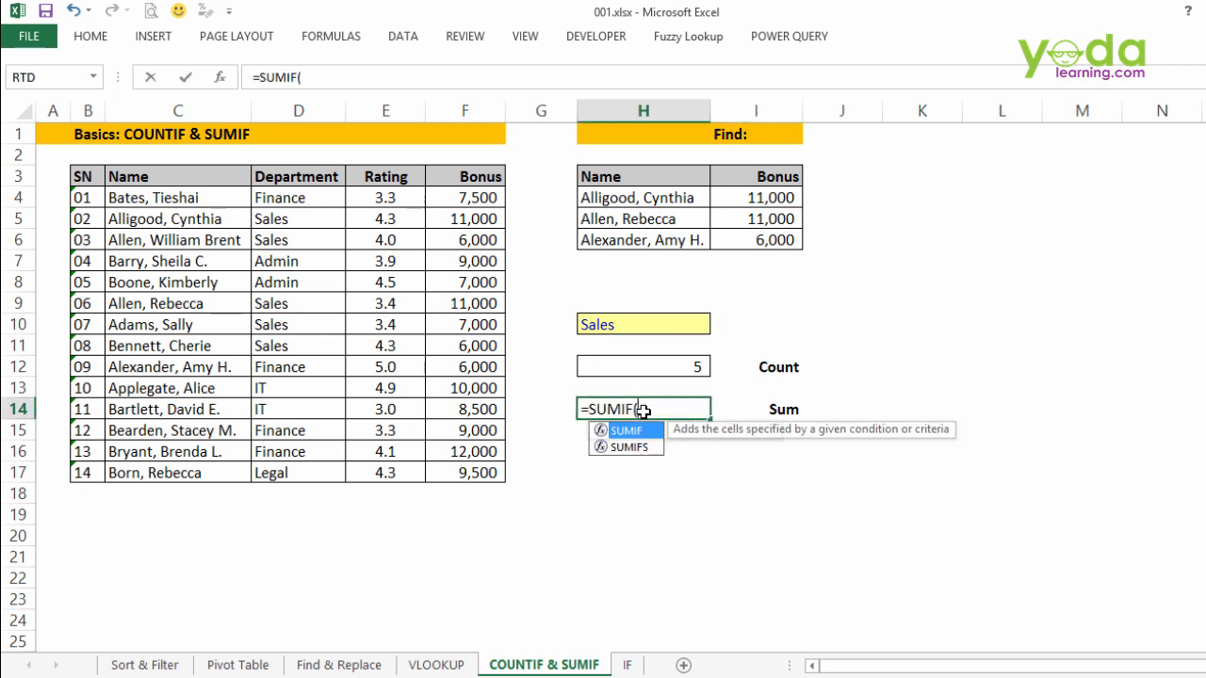
{"action": "left_click", "coordinate": [221, 76]}
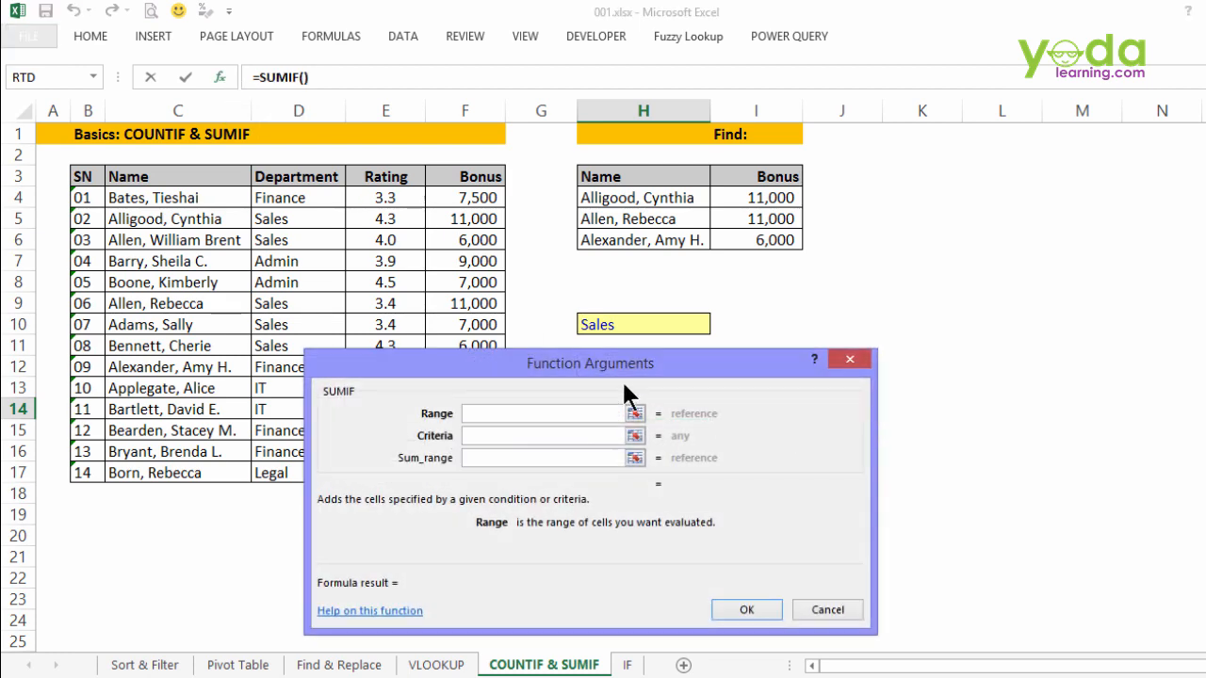
{"action": "left_click_drag", "start_coordinate": [641, 414], "coordinate": [822, 384]}
- Set the SUMIF criteria to H10 and its range to the absolute Department cells $D$4:$D$17
{"action": "left_click", "coordinate": [702, 455]}
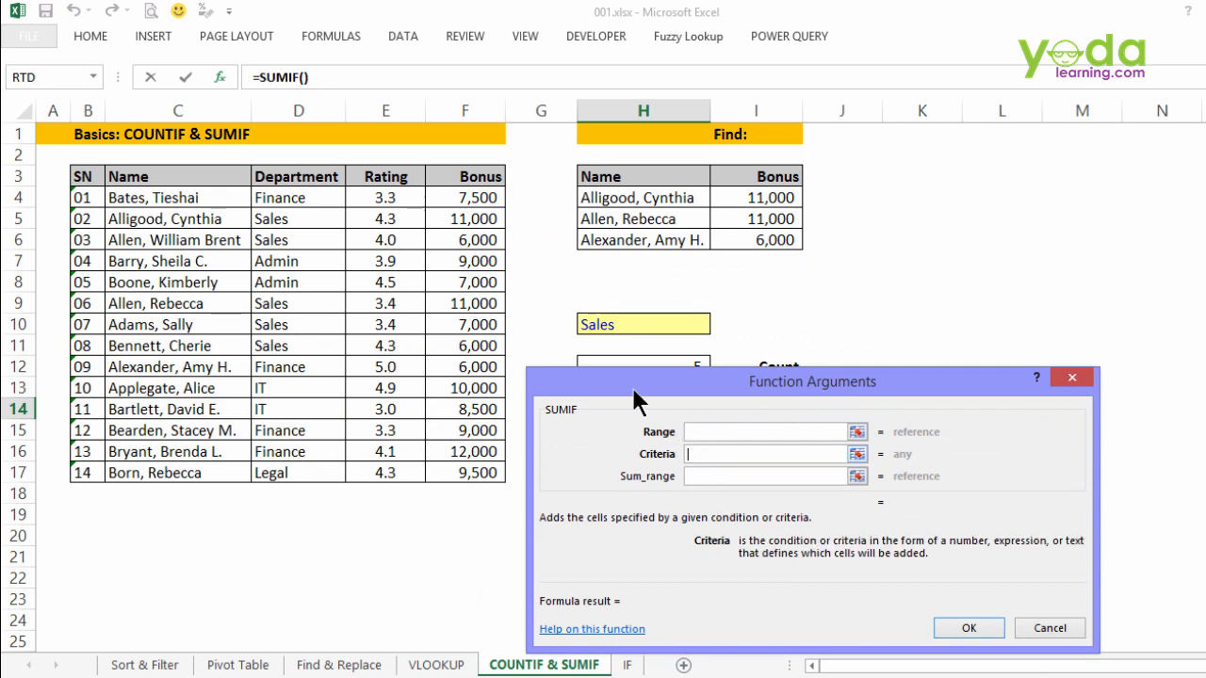
{"action": "left_click", "coordinate": [599, 319]}
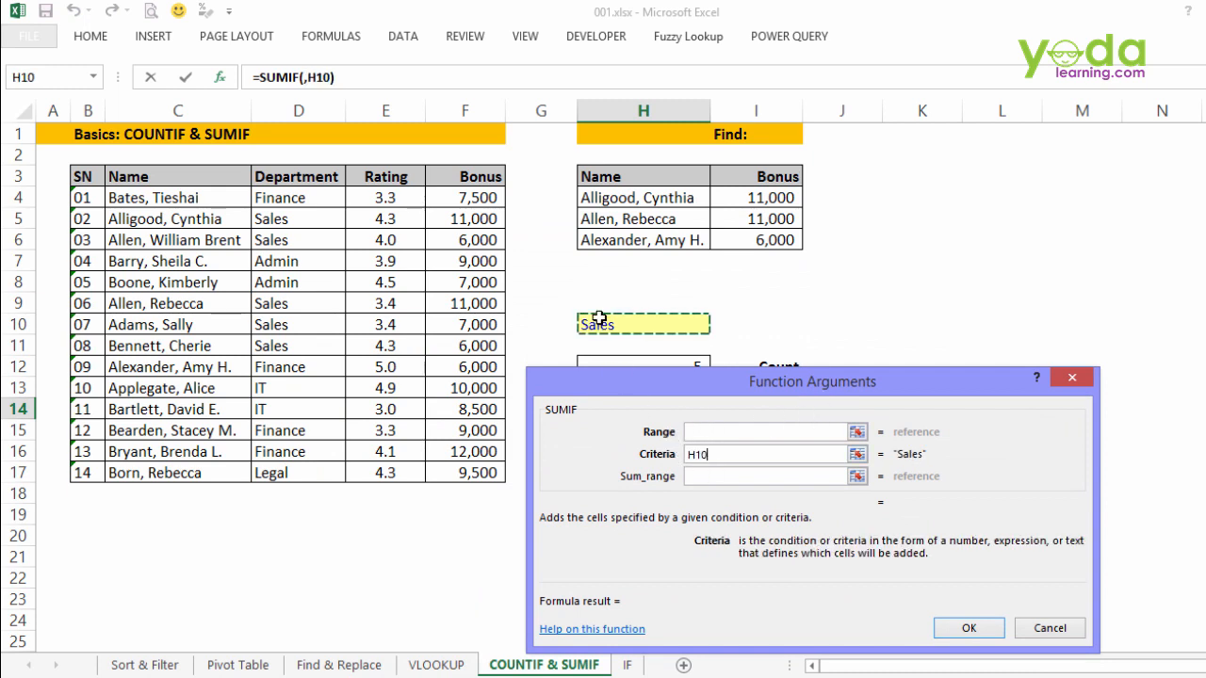
{"action": "left_click", "coordinate": [689, 432]}
{"action": "left_click_drag", "start_coordinate": [296, 194], "coordinate": [303, 471]}
{"action": "key", "text": "F4"}
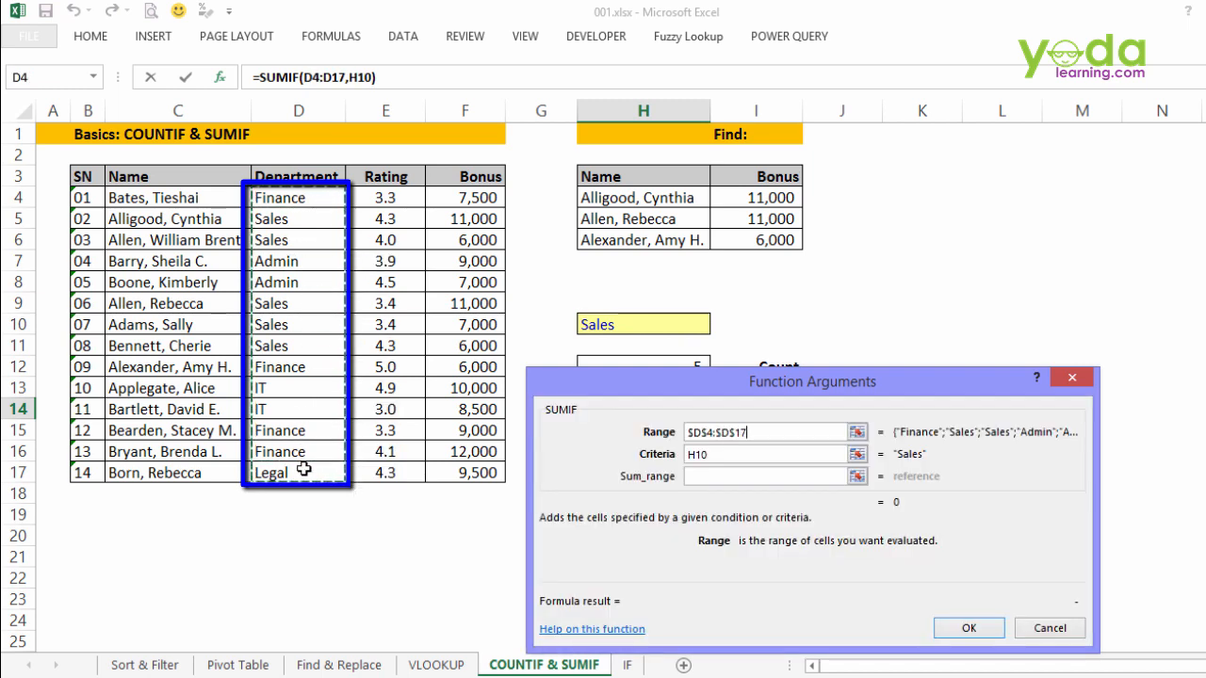
- Complete the SUMIF with the absolute Bonus cells $F$4:$F$17 as the sum range
{"action": "left_click", "coordinate": [698, 475]}
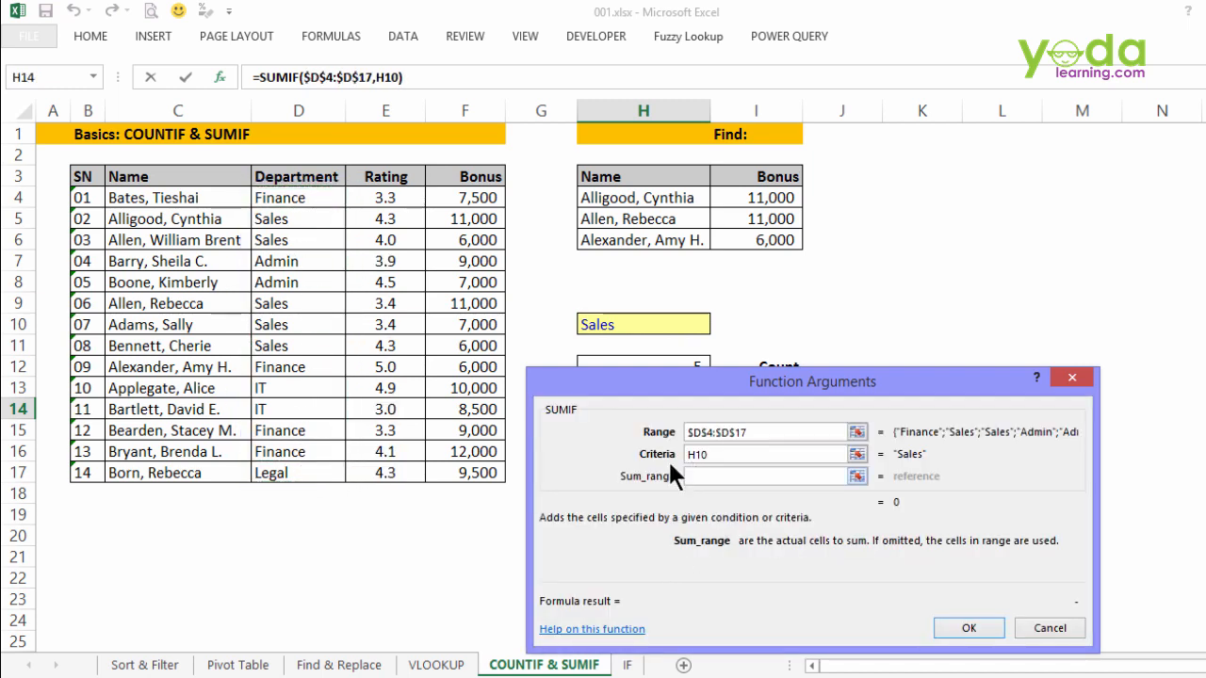
{"action": "left_click_drag", "start_coordinate": [465, 204], "coordinate": [458, 471]}
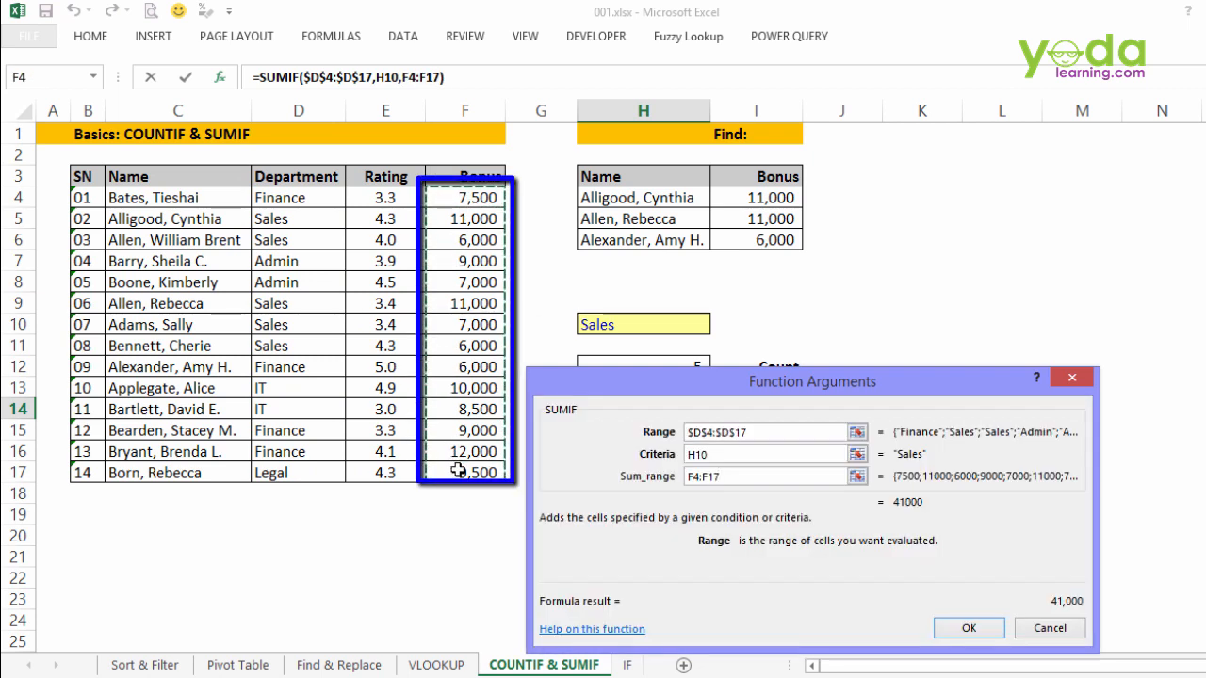
{"action": "key", "text": "F4"}
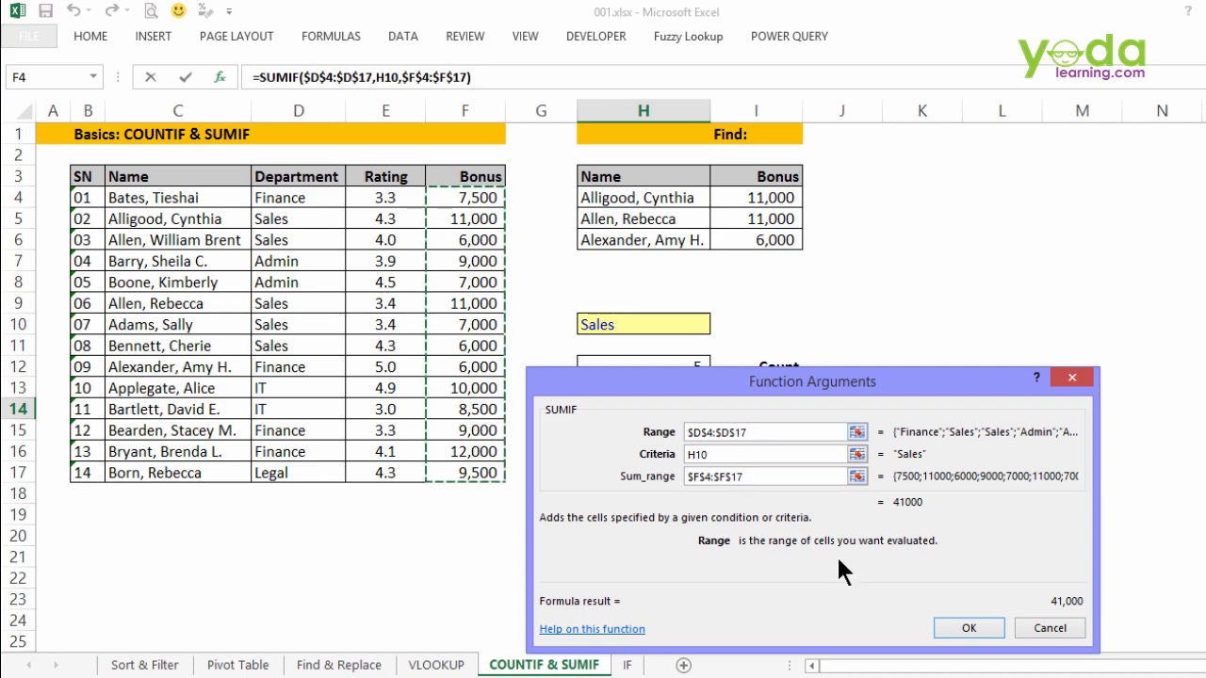
{"action": "left_click", "coordinate": [965, 628]}
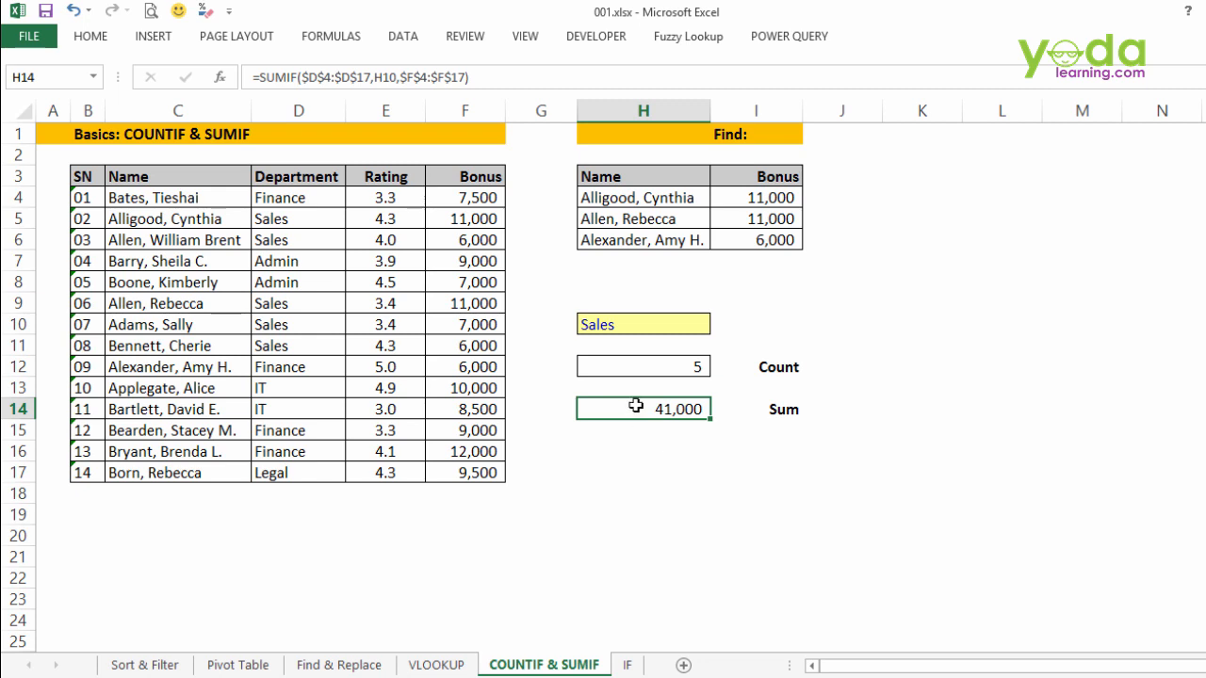
- Change the department criterion in cell H10 to Finance
{"action": "left_click", "coordinate": [653, 333]}
{"action": "type", "text": "Finance"}
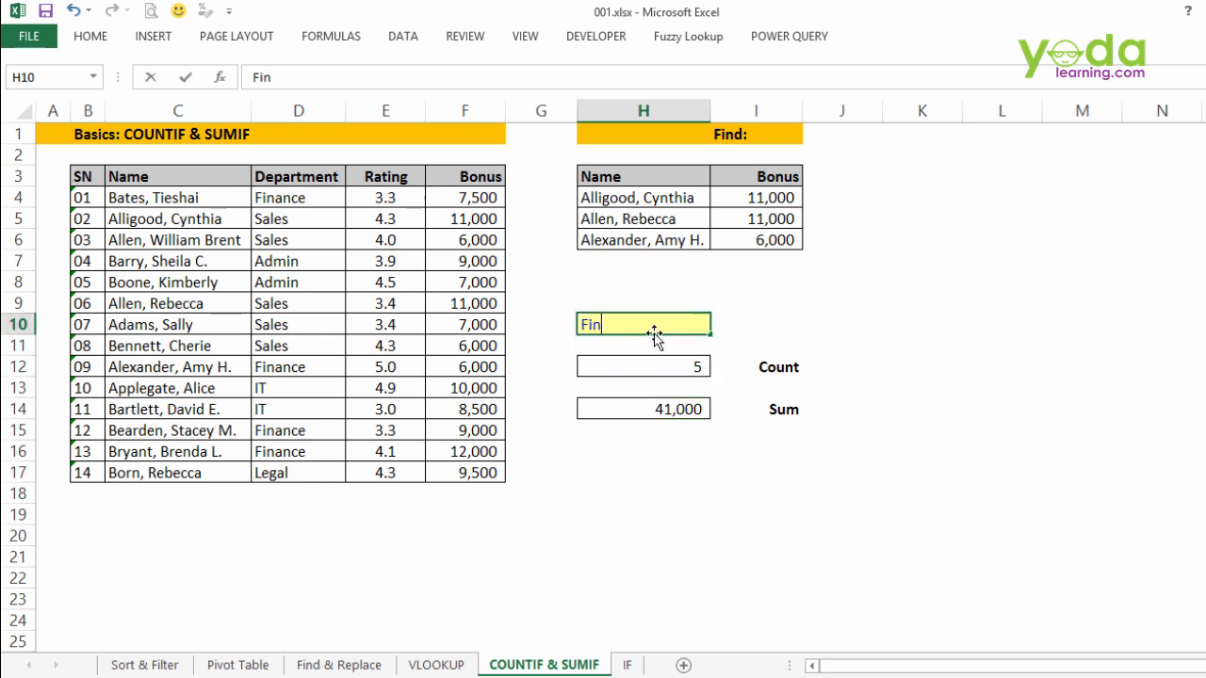
{"action": "key", "text": "Tab"}
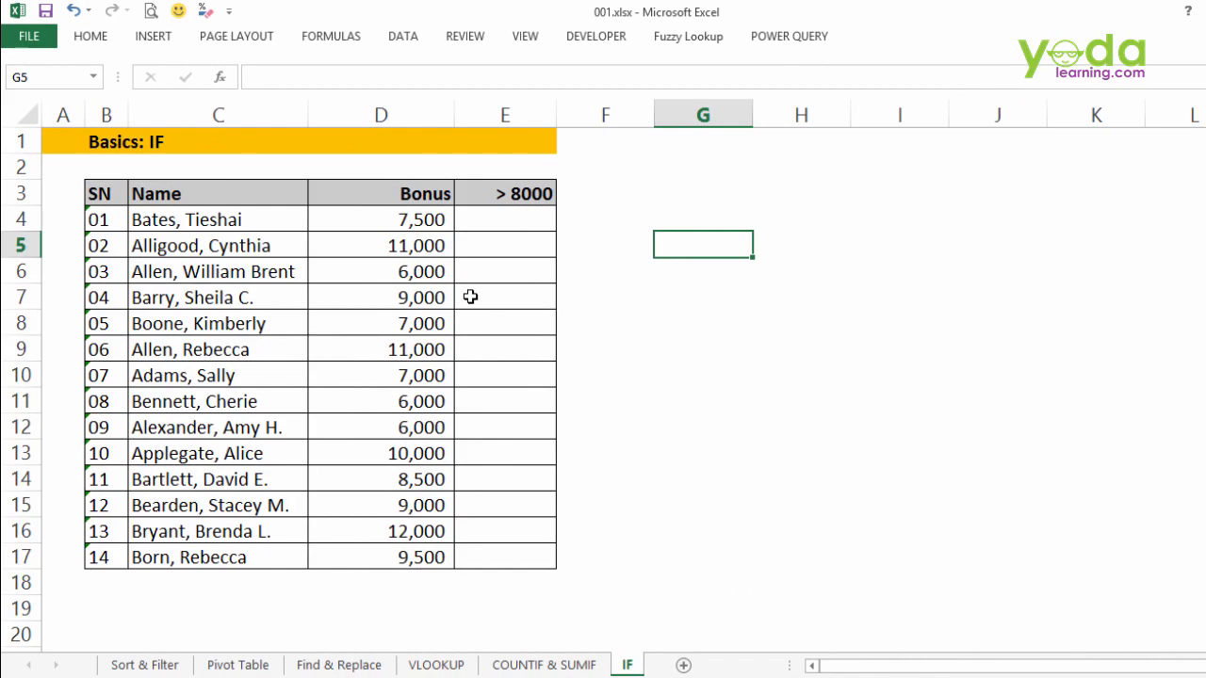
- Start an IF formula in cell E4 of the IF sheet with the logical test D4>8000
{"action": "left_click", "coordinate": [499, 215]}
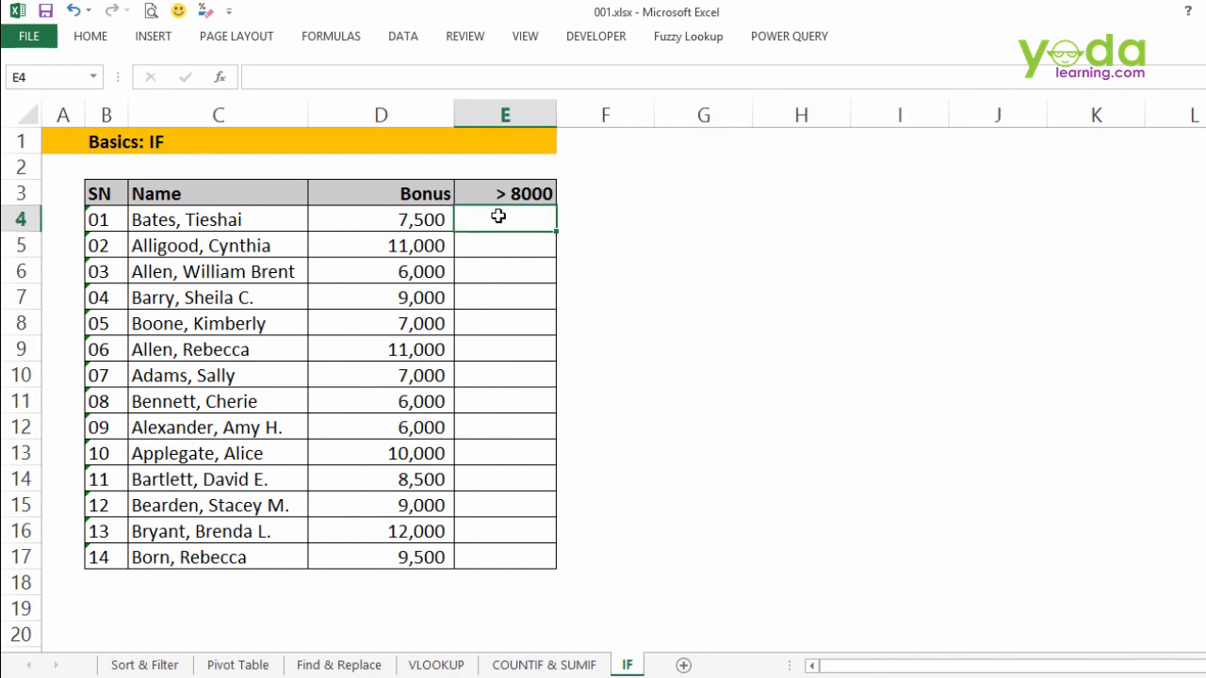
{"action": "type", "text": "=if"}
{"action": "key", "text": "Tab"}
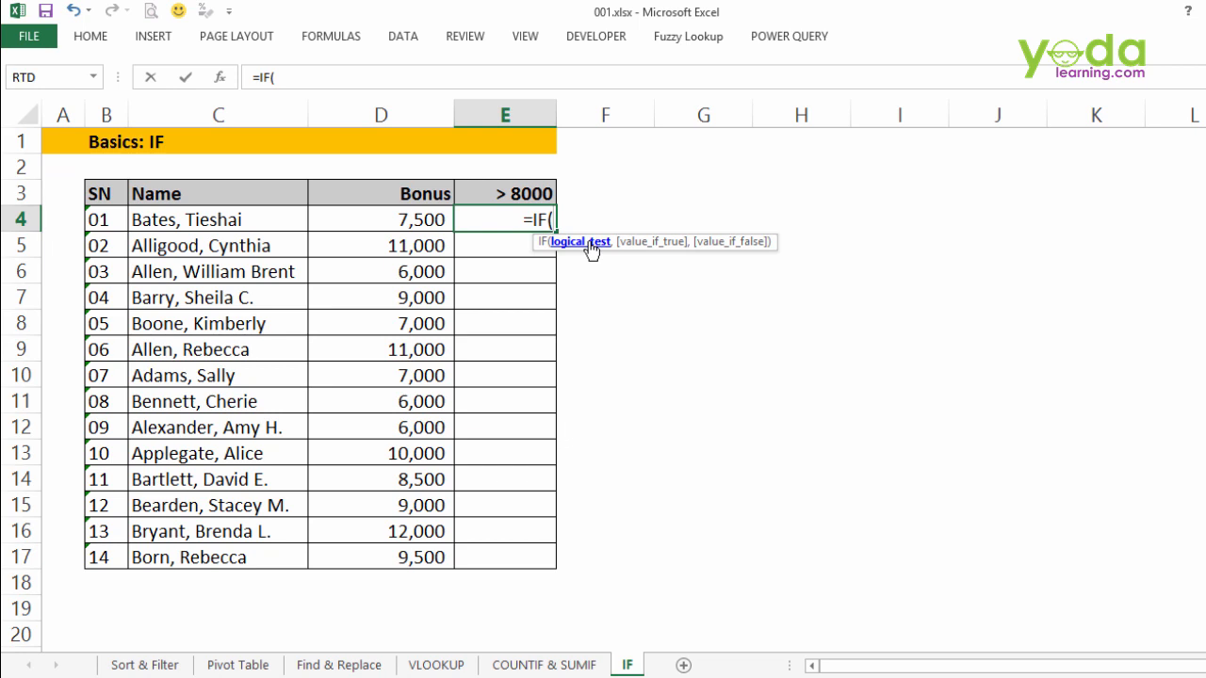
{"action": "left_click", "coordinate": [415, 219]}
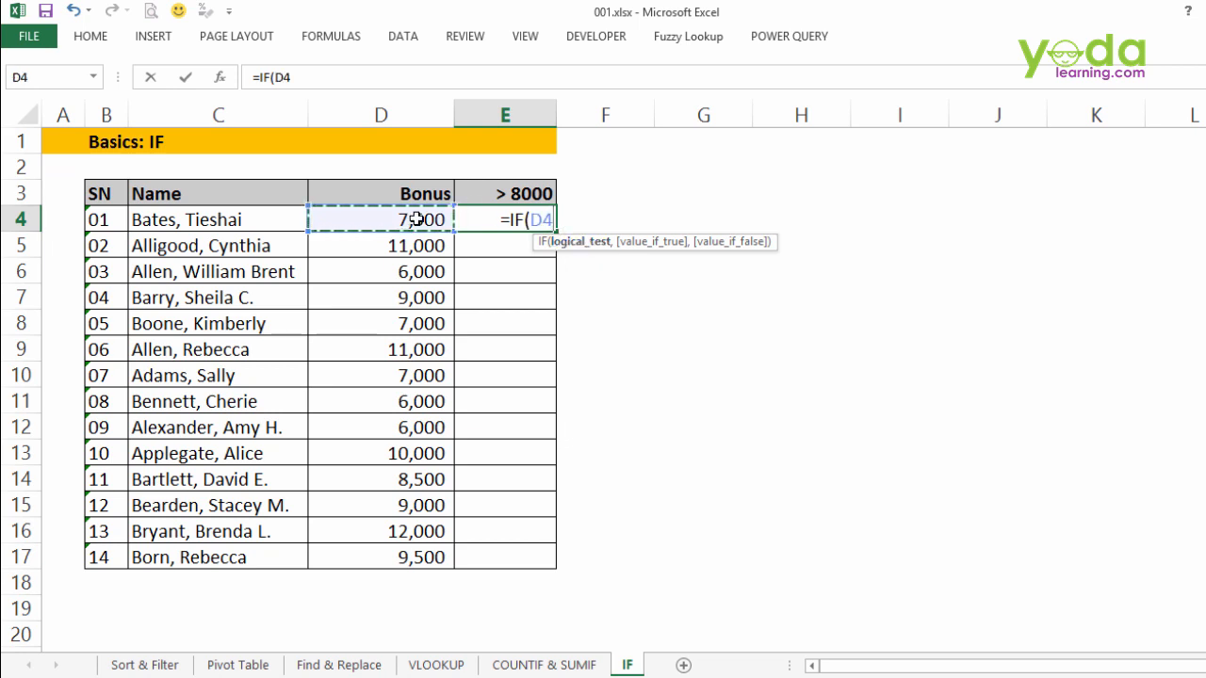
{"action": "type", "text": ">8000"}
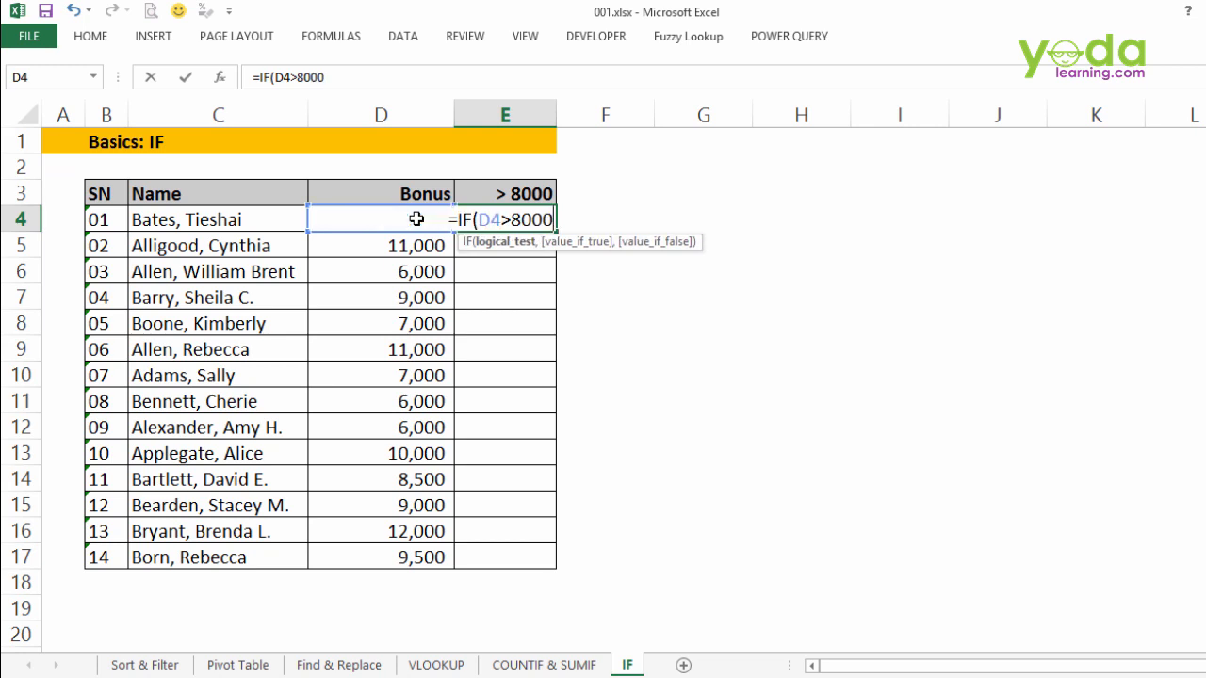
- Complete the IF formula with "Yes" as the value if true and "No" as the value if false
{"action": "type", "text": ",\""}
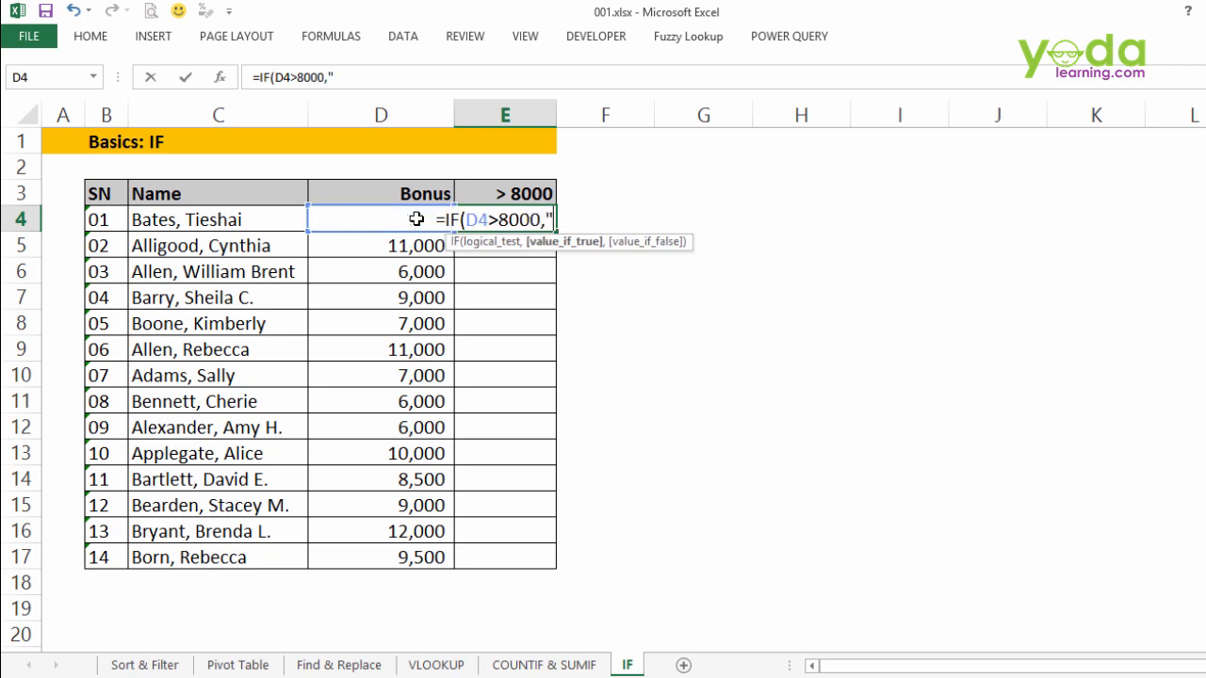
{"action": "type", "text": "Yes\""}
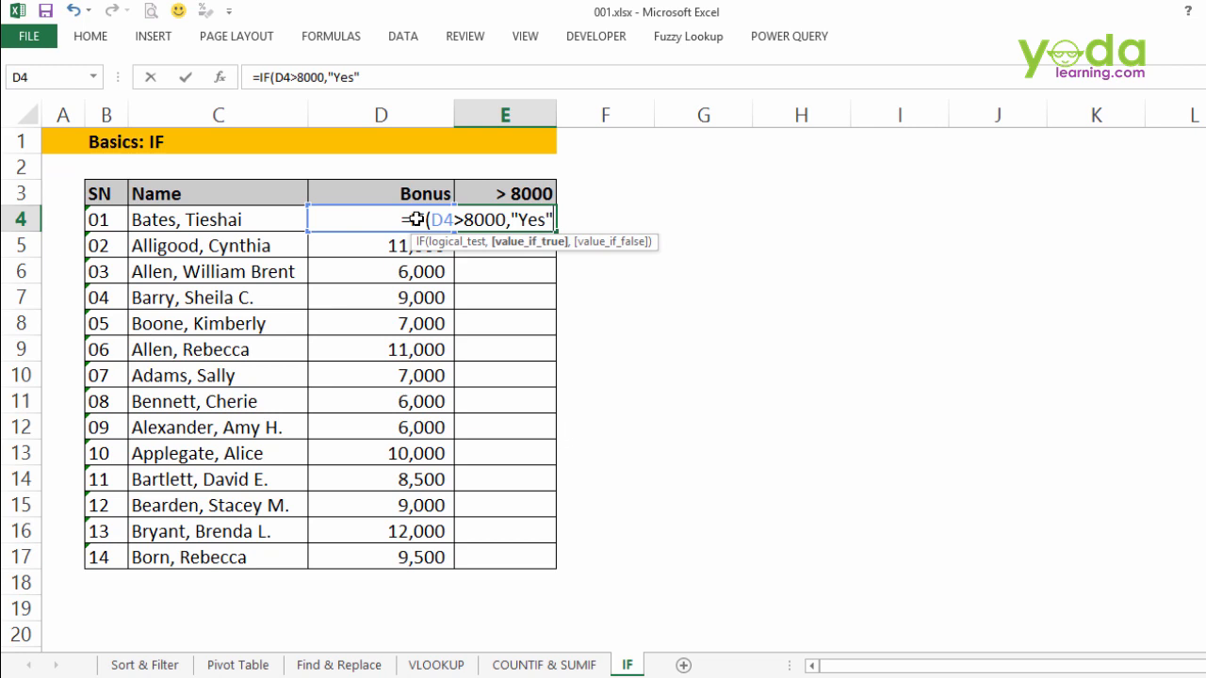
{"action": "type", "text": ",\"No"}
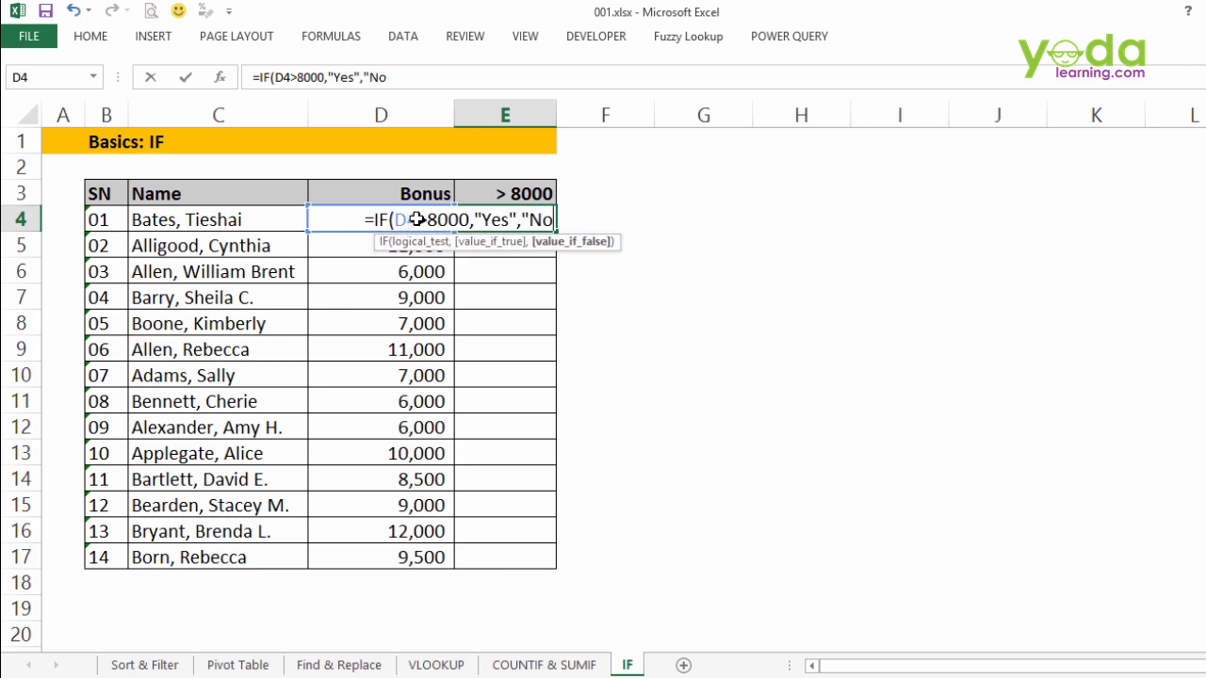
{"action": "type", "text": "\""}
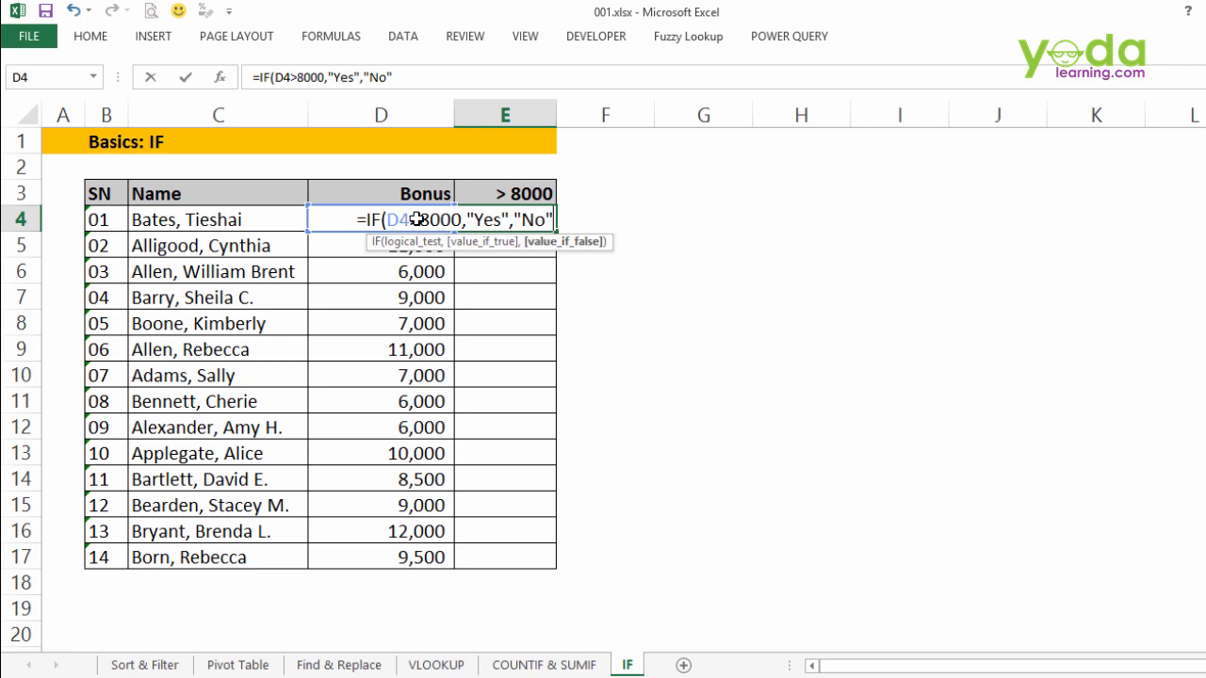
{"action": "type", "text": ")"}
{"action": "key", "text": "Return"}
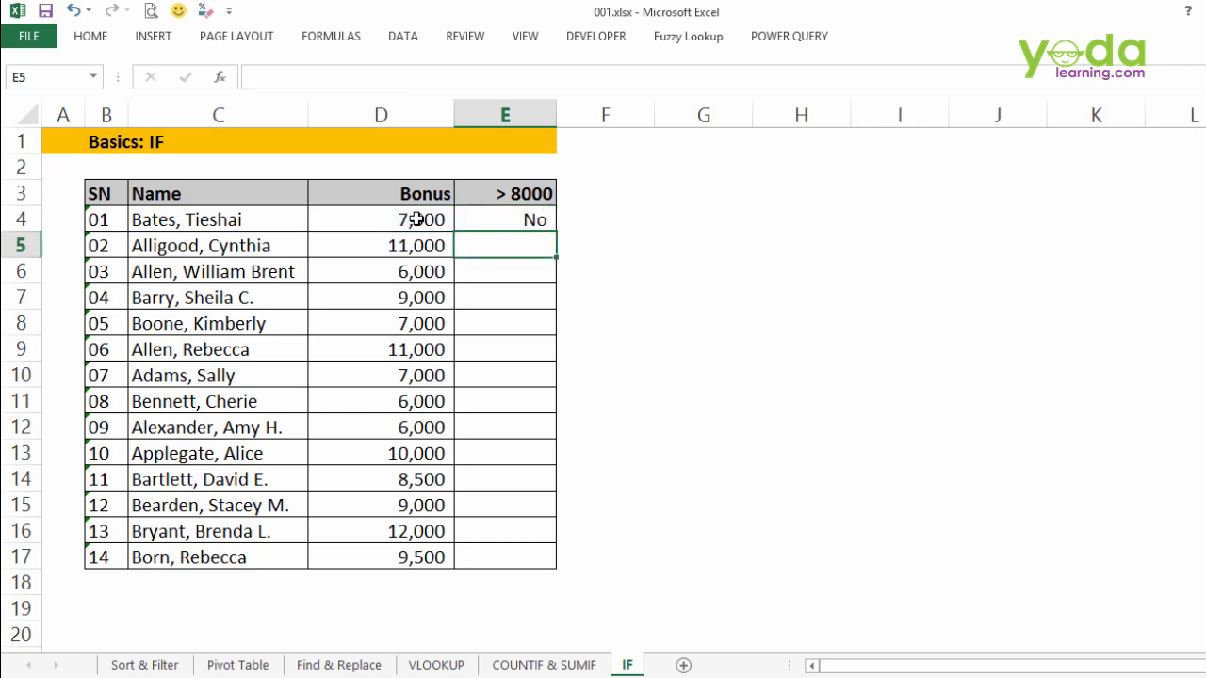
- Fill the IF formula from E4 down to E17 and open the formula in E4 for review
{"action": "left_click", "coordinate": [487, 222]}
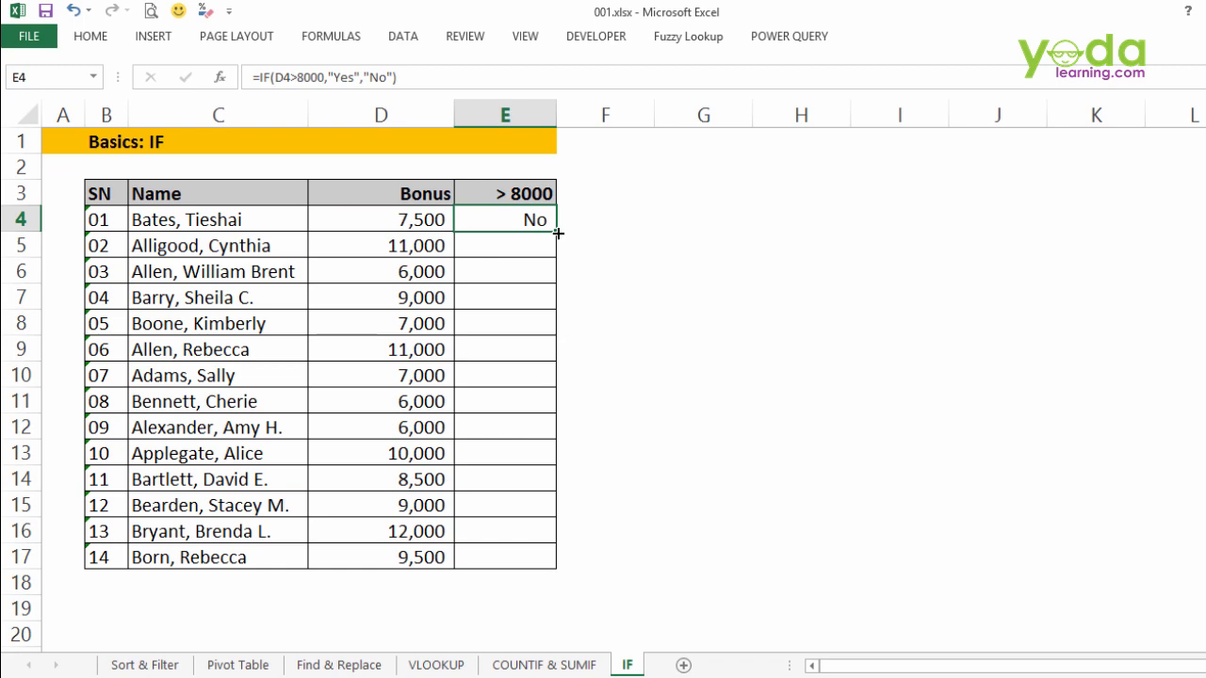
{"action": "double_click", "coordinate": [558, 233]}
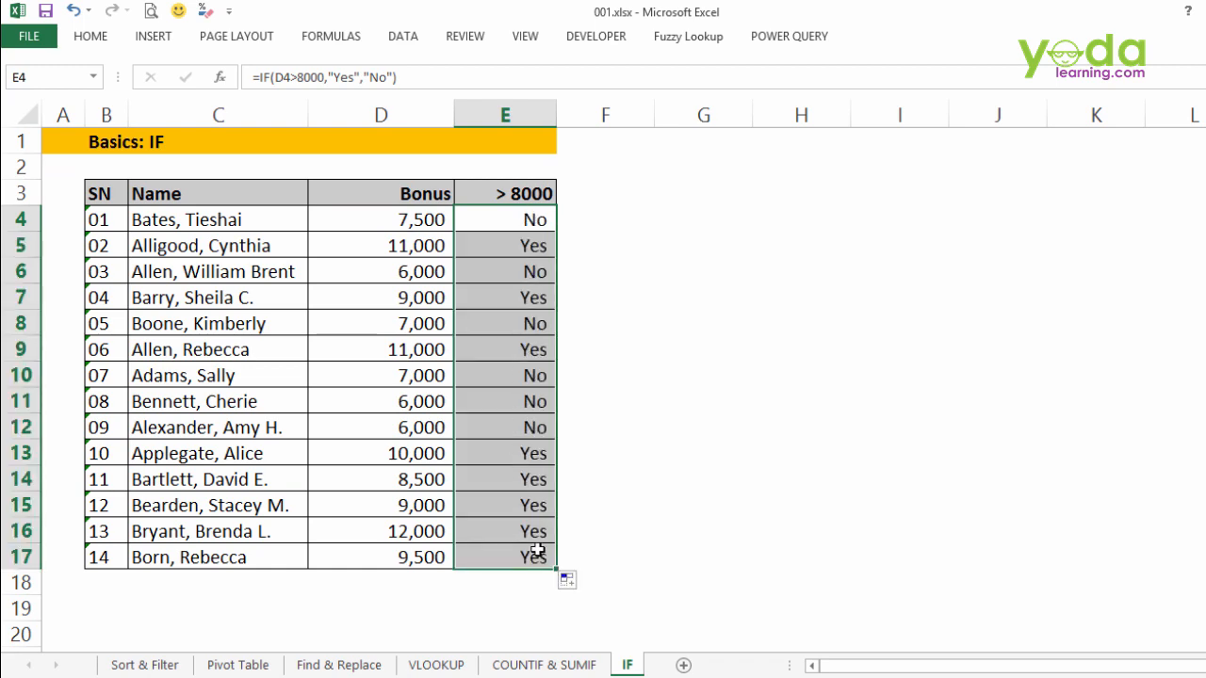
{"action": "double_click", "coordinate": [531, 219]}
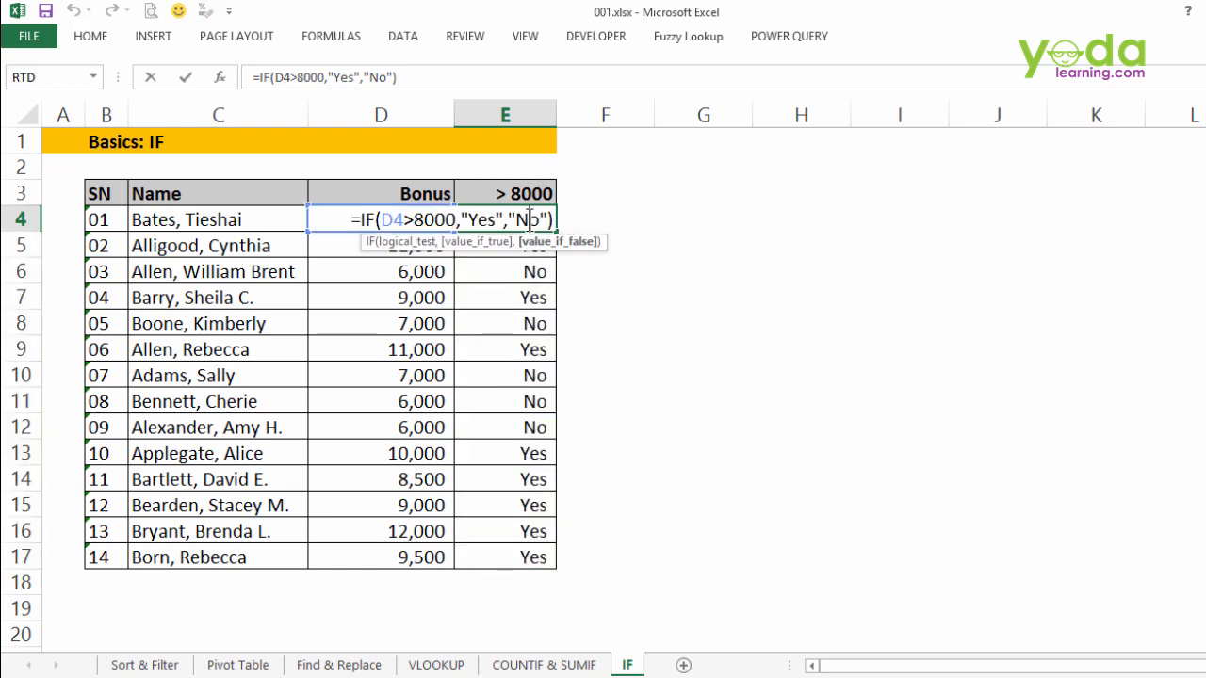